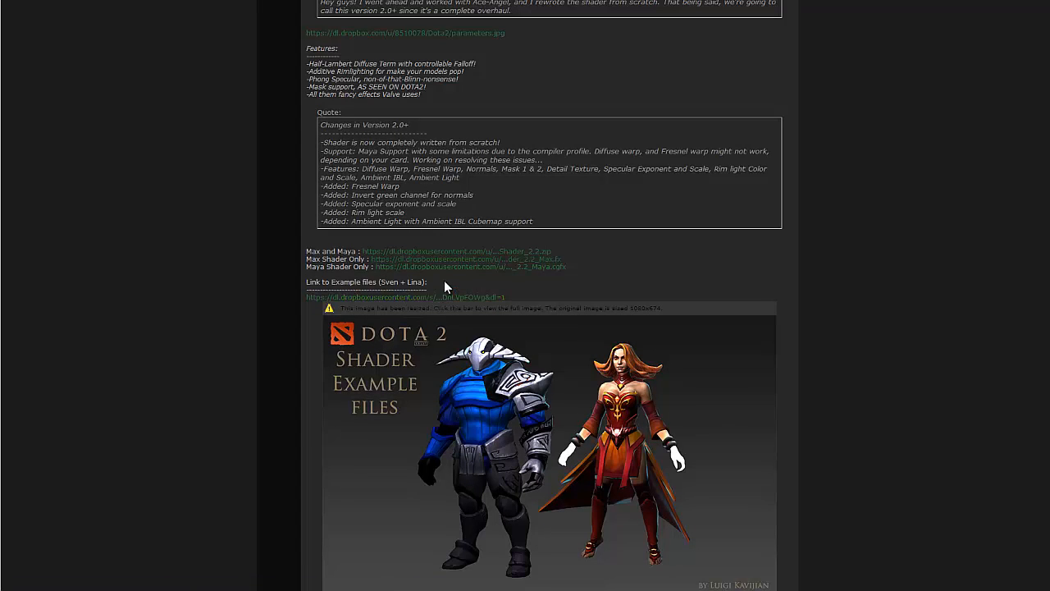
Step: Examine the DOTA2 Hero Shader forum thread for its version 2.0+ changes, download links, example files and Max setup instructions
scroll(433, 277, "down", 3)
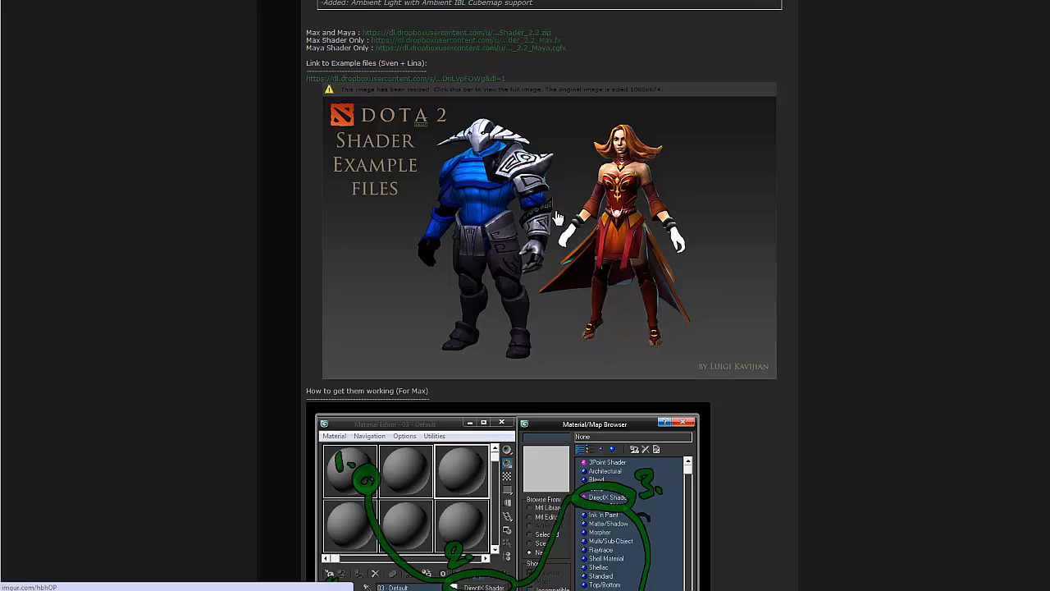
scroll(558, 217, "down", 2)
scroll(543, 186, "up", 1)
scroll(621, 237, "up", 1)
scroll(638, 246, "down", 10)
scroll(523, 344, "up", 15)
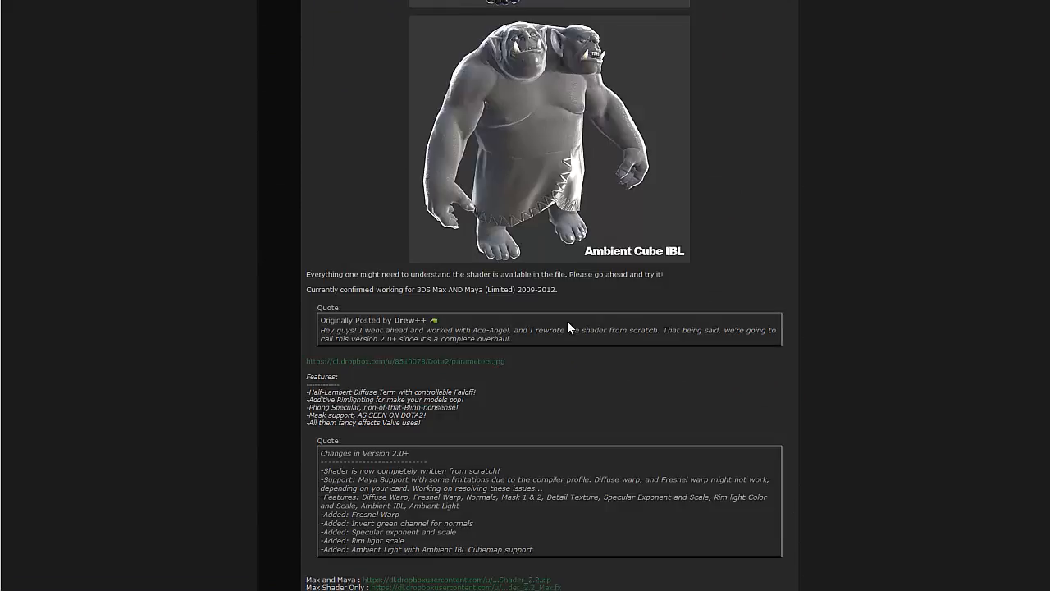
scroll(570, 314, "up", 10)
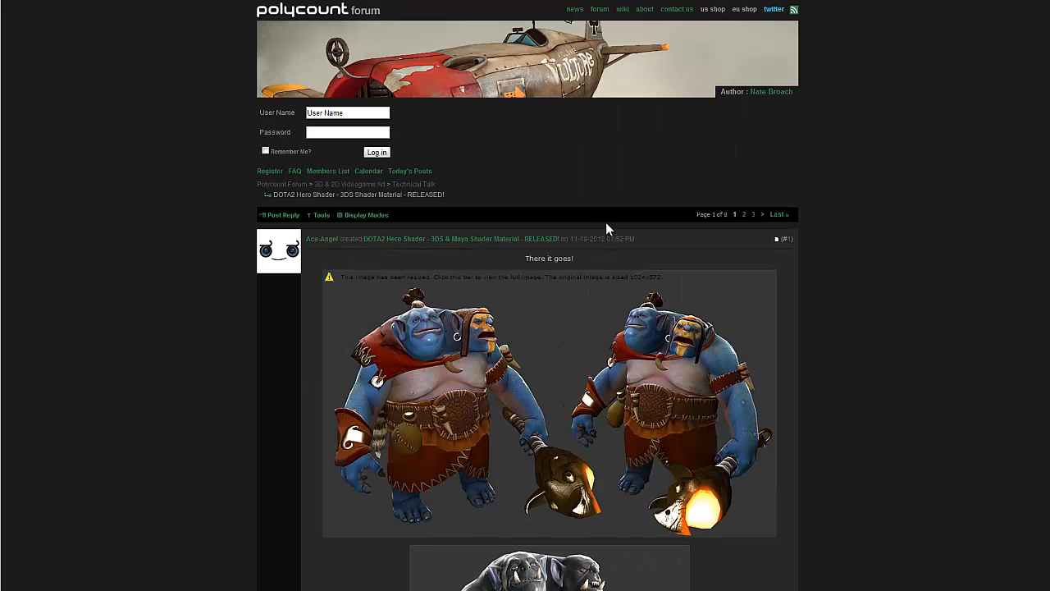
scroll(550, 343, "down", 9)
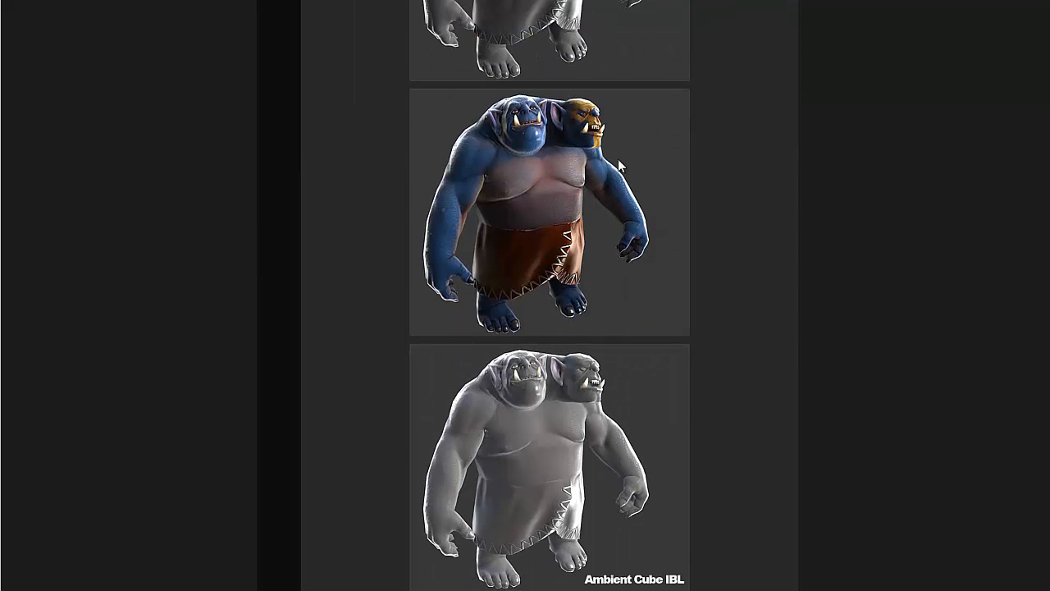
scroll(637, 236, "down", 3)
scroll(639, 246, "down", 3)
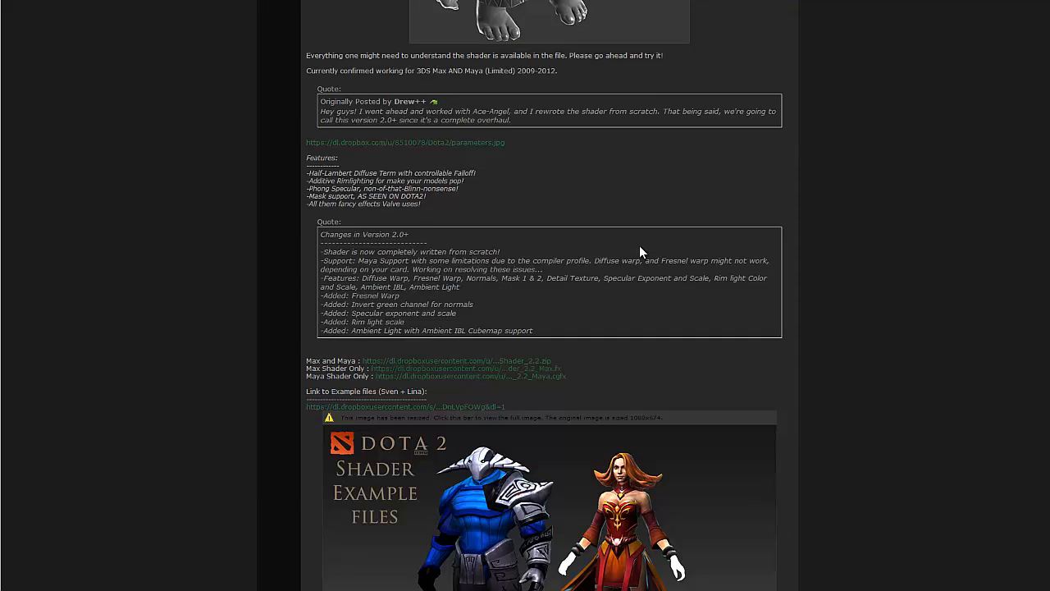
scroll(574, 238, "down", 4)
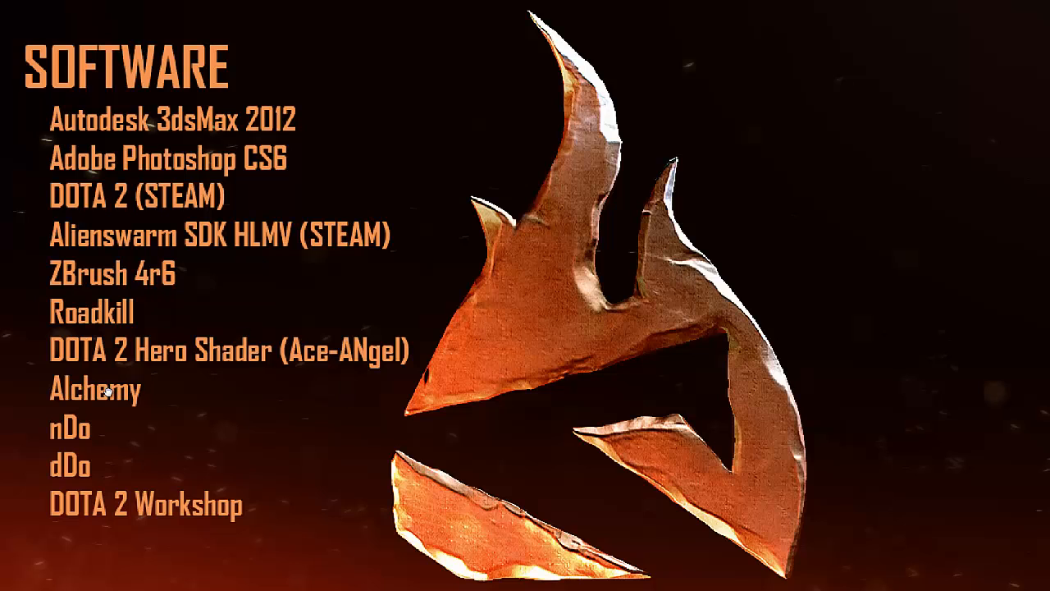
Step: Look through Autodesk's student download catalog and select the Autodesk 3ds Max entry
scroll(112, 391, "down", 1)
scroll(114, 359, "up", 1)
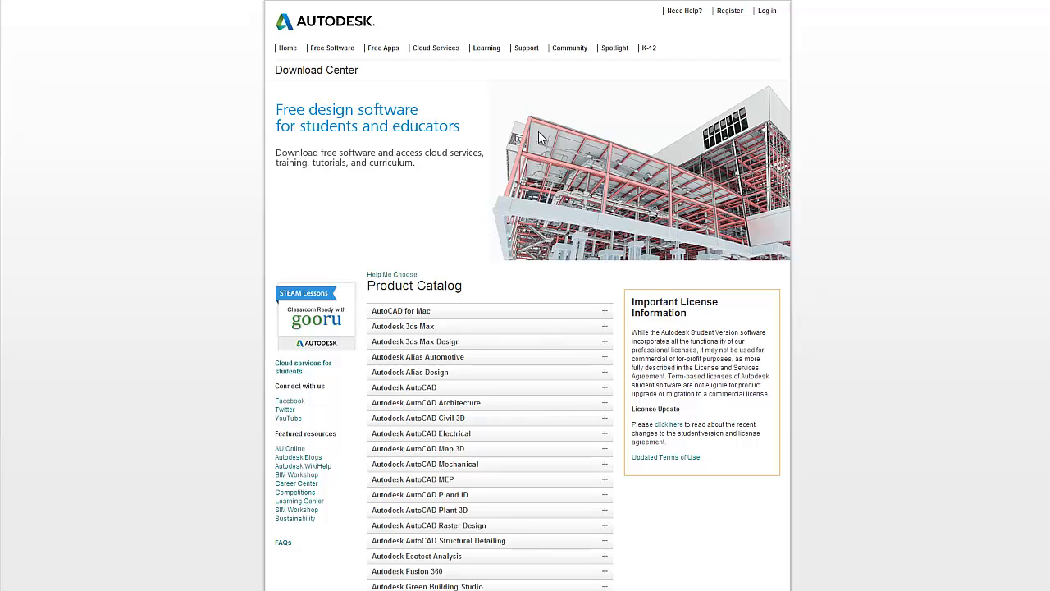
left_click(433, 327)
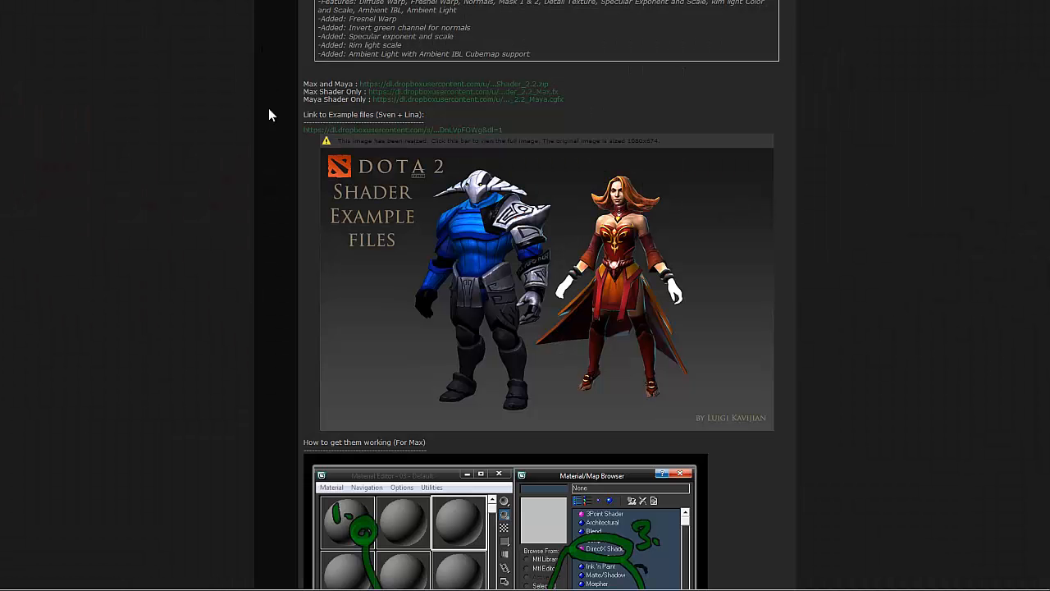
Step: Review the Dota Workshop technical requirements page, including its topic list and the links to hero models and guidelines
scroll(269, 115, "up", 2)
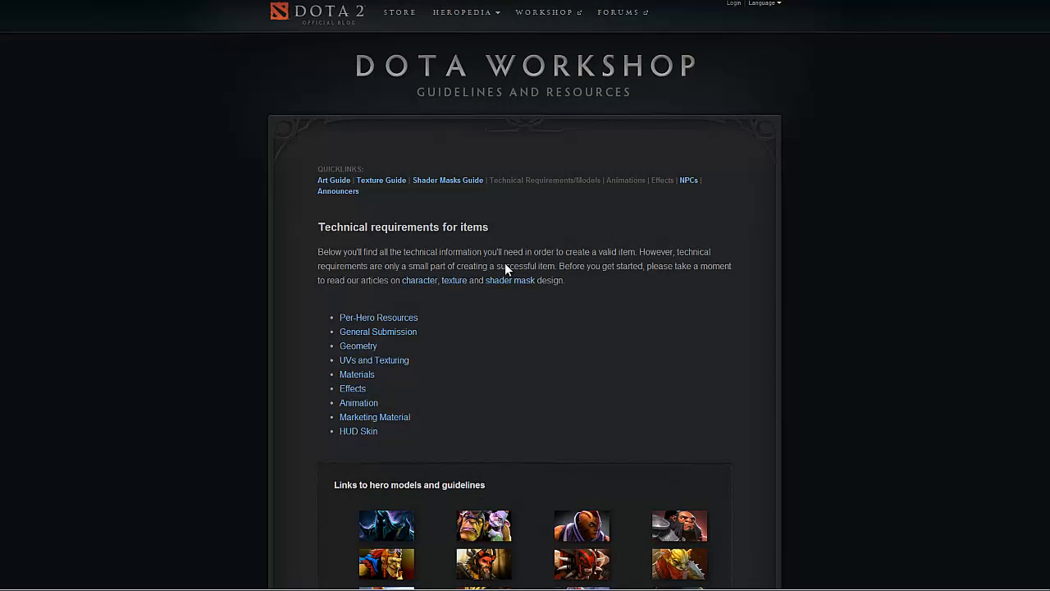
scroll(507, 269, "down", 3)
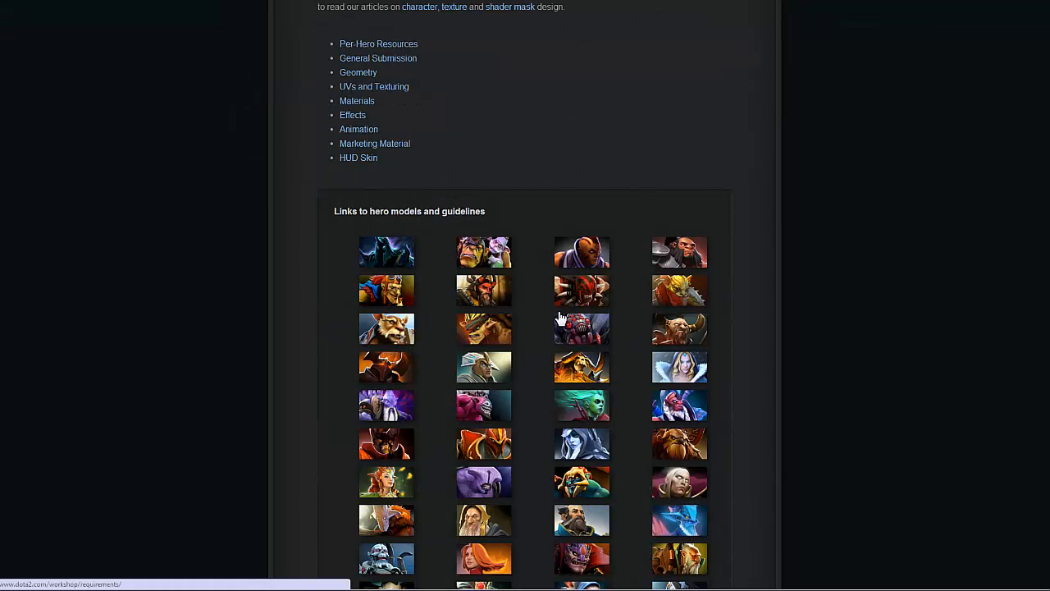
scroll(610, 304, "up", 2)
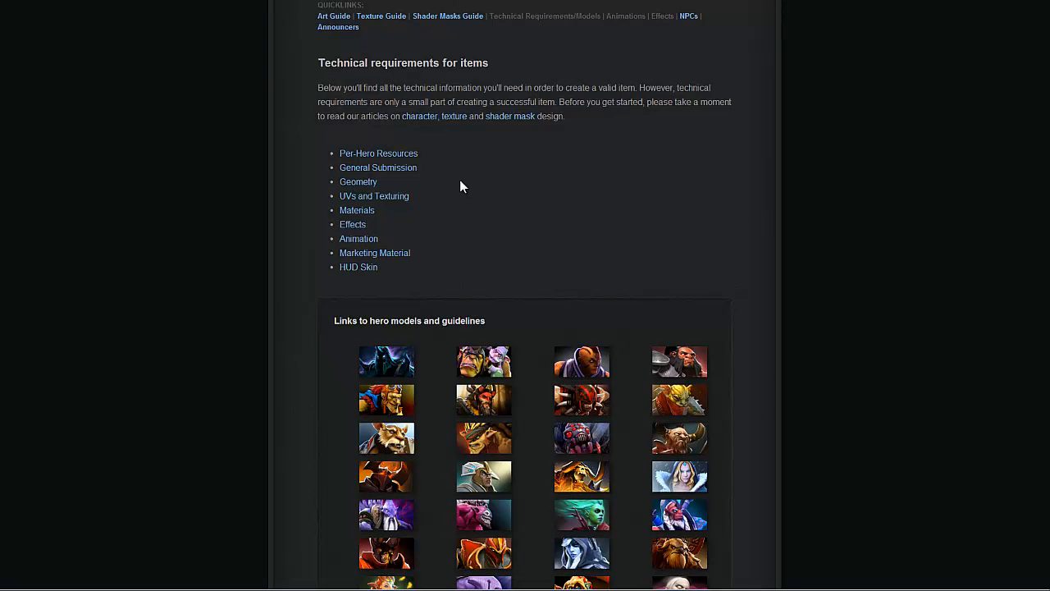
scroll(512, 229, "up", 3)
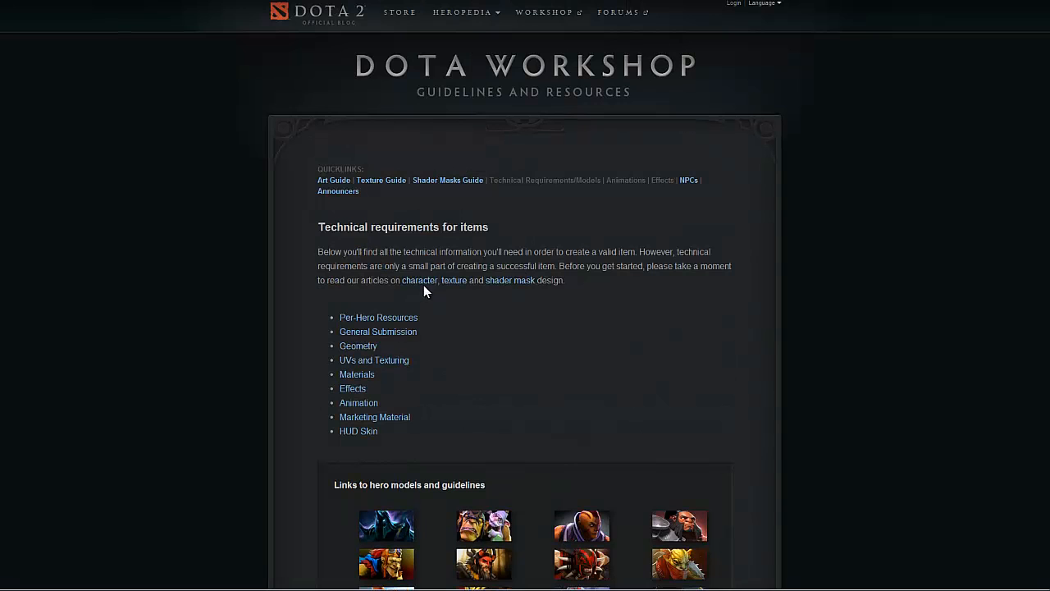
Step: Visit the Dota 2 home page and return to the hero models and guidelines links on the technical requirements page
left_click(307, 18)
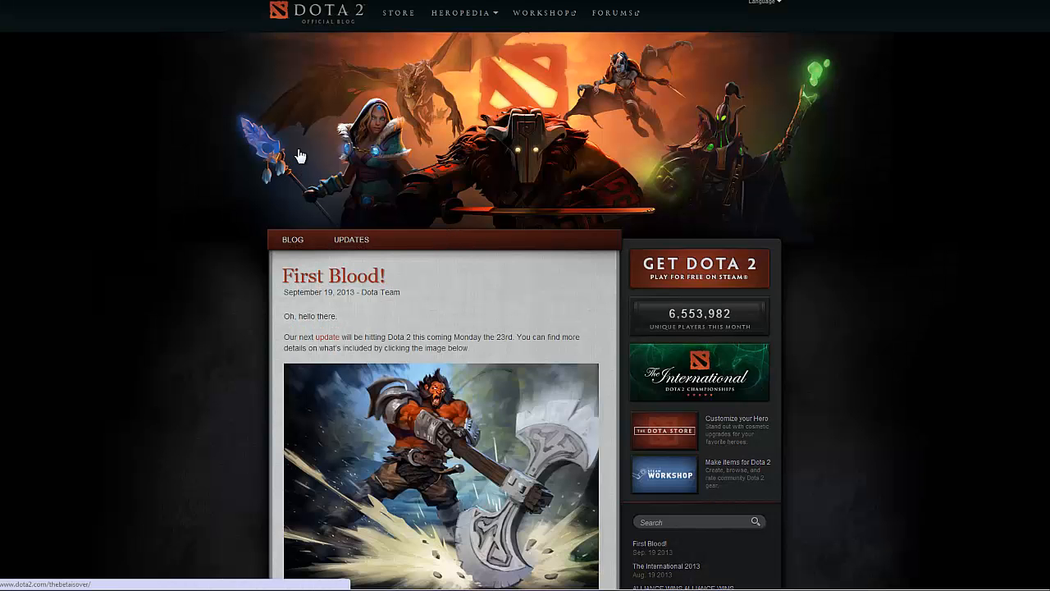
key("alt+Left")
scroll(525, 296, "down", 6)
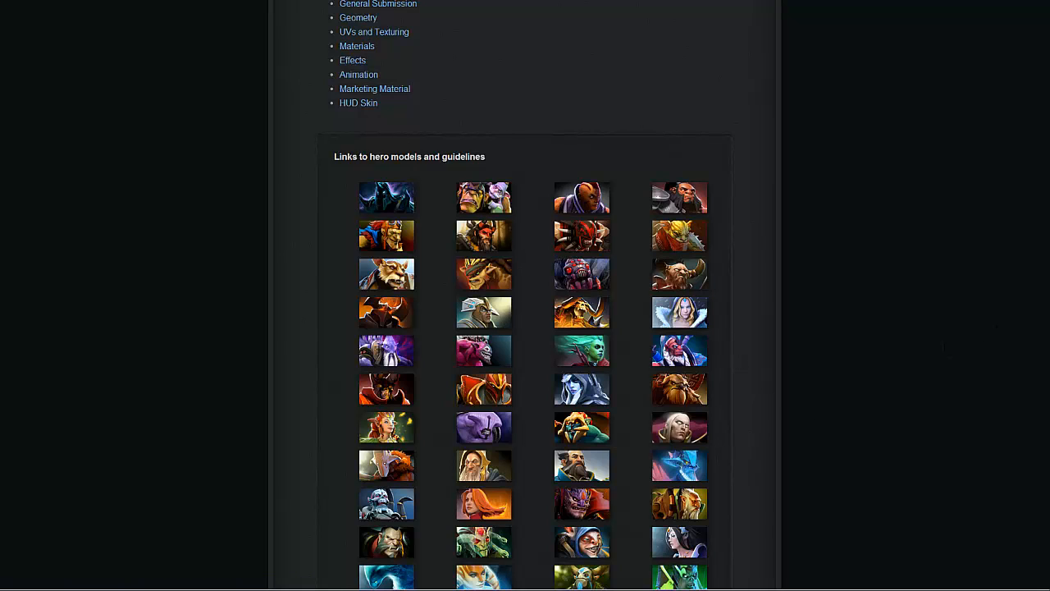
Step: Bring up the DOTA 2 Workshop folder window, open its bloodseeker folder and check the materialsrc and models folders
left_click_drag(1049, 98, 425, 47)
double_click(390, 120)
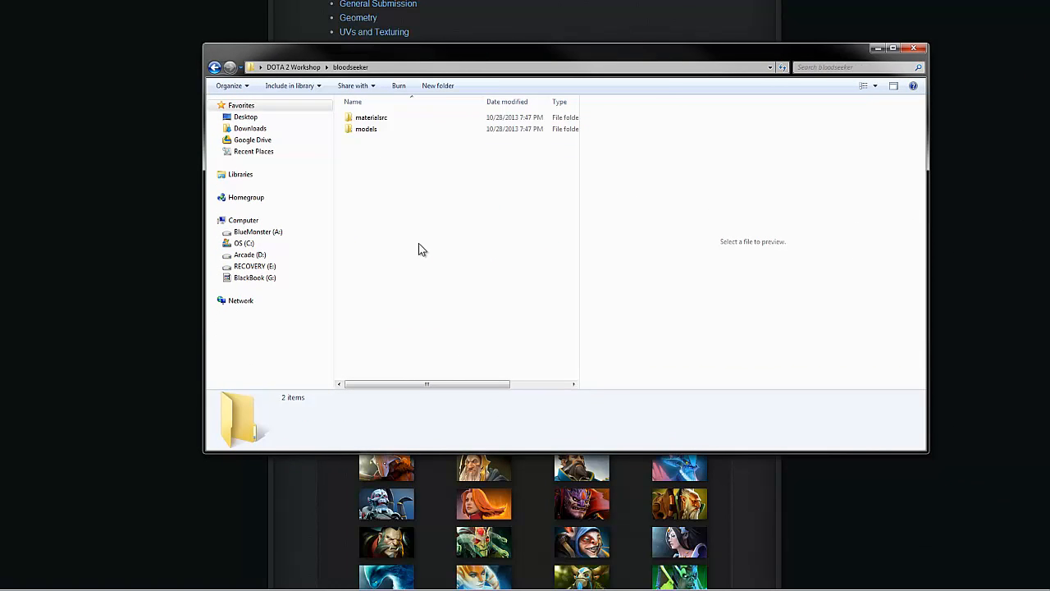
left_click(377, 120)
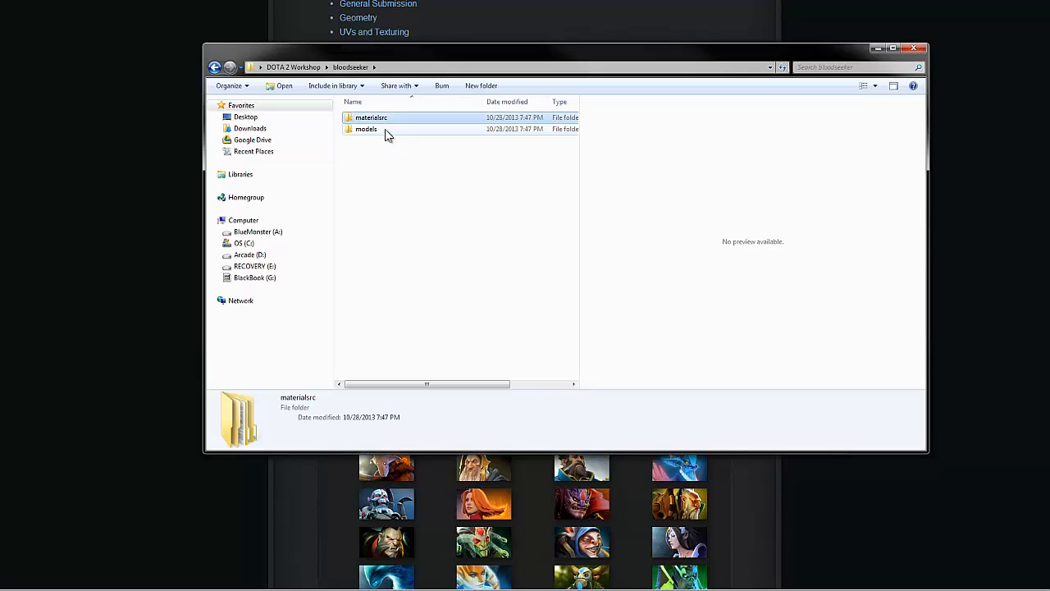
left_click(382, 130)
left_click(373, 130)
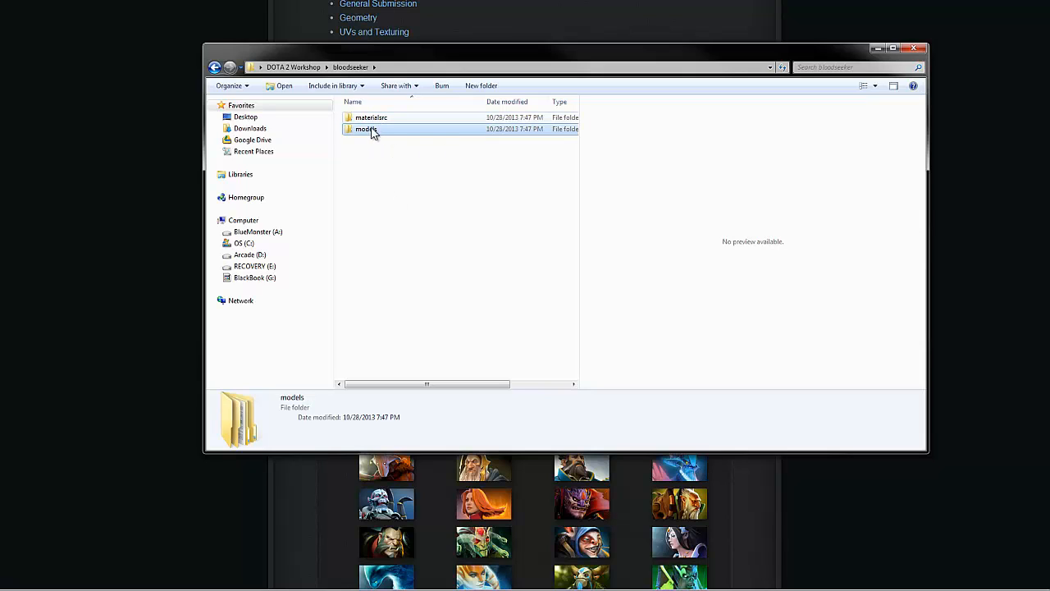
Step: Browse through models and heroes into the blood_seeker folder and check its fbx, maya and smd folders
double_click(387, 131)
double_click(375, 122)
left_click(377, 120)
double_click(376, 121)
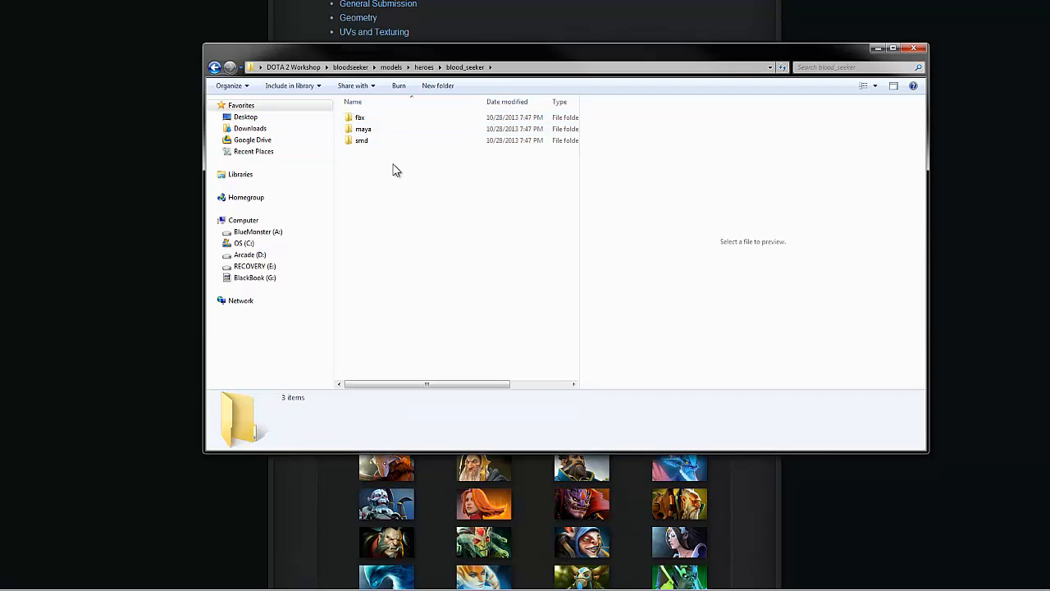
left_click(389, 118)
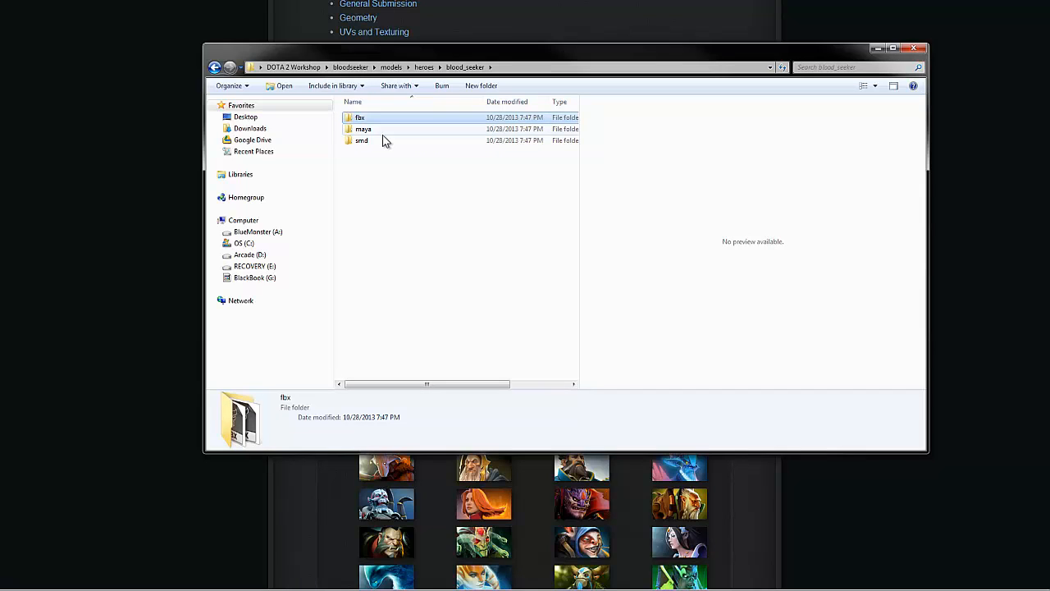
left_click(382, 132)
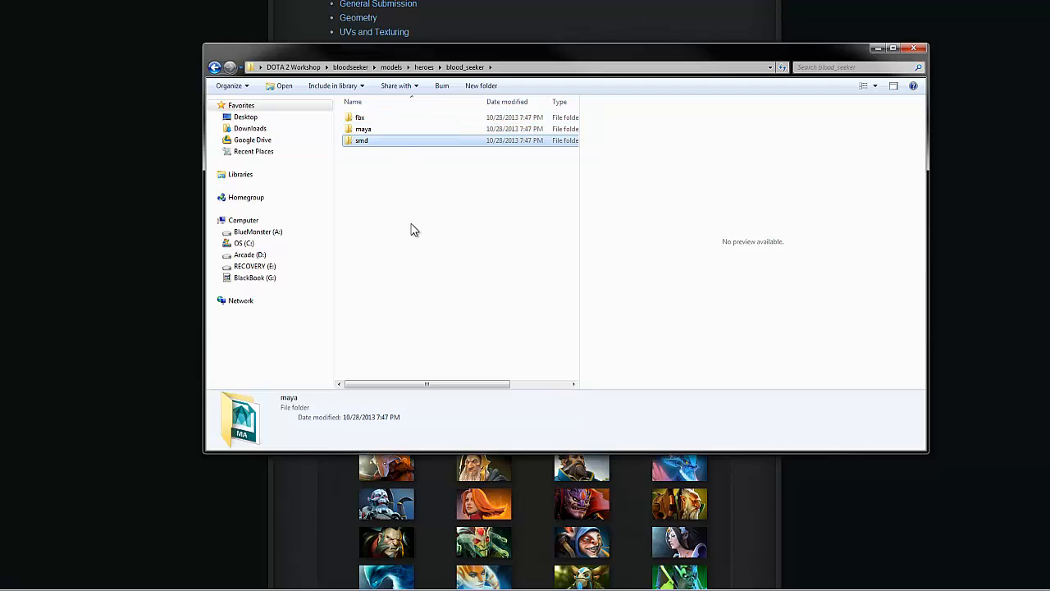
left_click(402, 141)
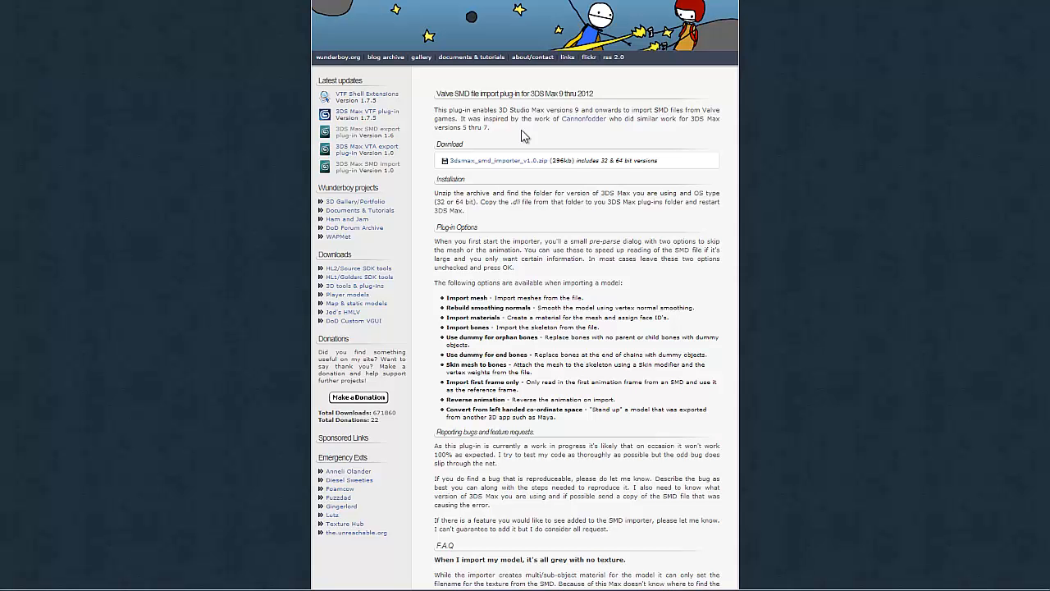
Step: Read through the Valve SMD file import plug-in page for its download, installation, options and FAQ
scroll(540, 268, "down", 3)
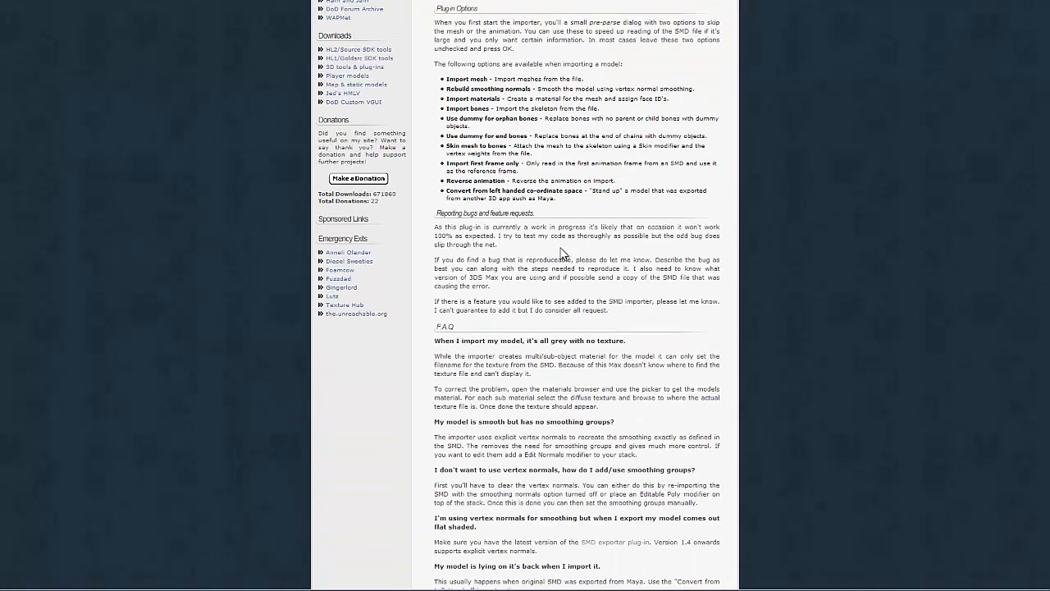
scroll(566, 258, "up", 3)
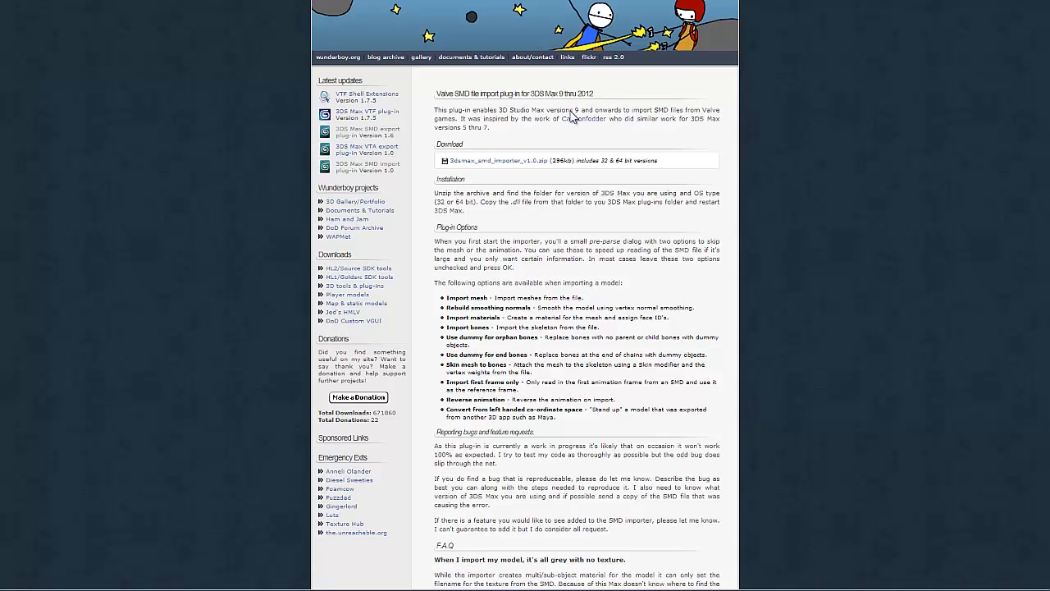
Step: Browse the DOTA 2 Workshop folder to Resources, Plugins, DOTA 2 Hero Shader, select the Scene_Example file and move the window aside
left_click_drag(1049, 174, 511, 76)
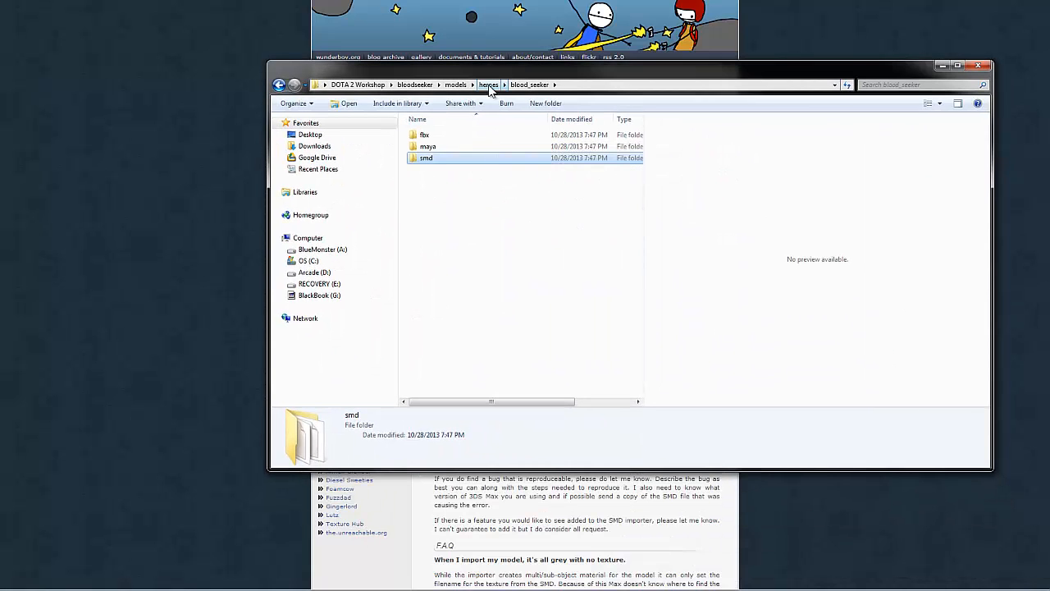
left_click(357, 85)
double_click(458, 182)
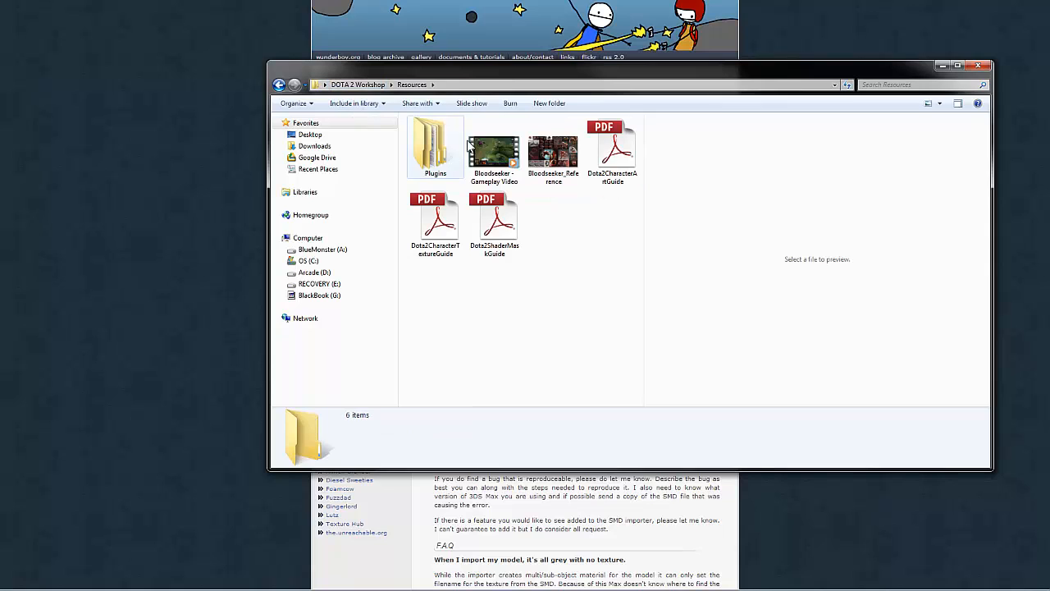
double_click(464, 148)
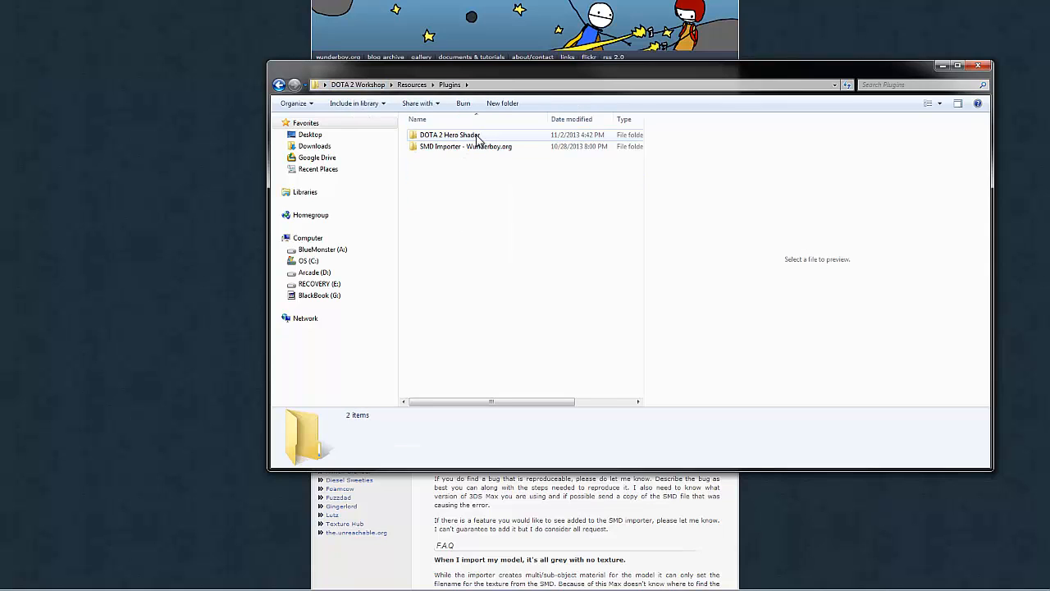
double_click(453, 136)
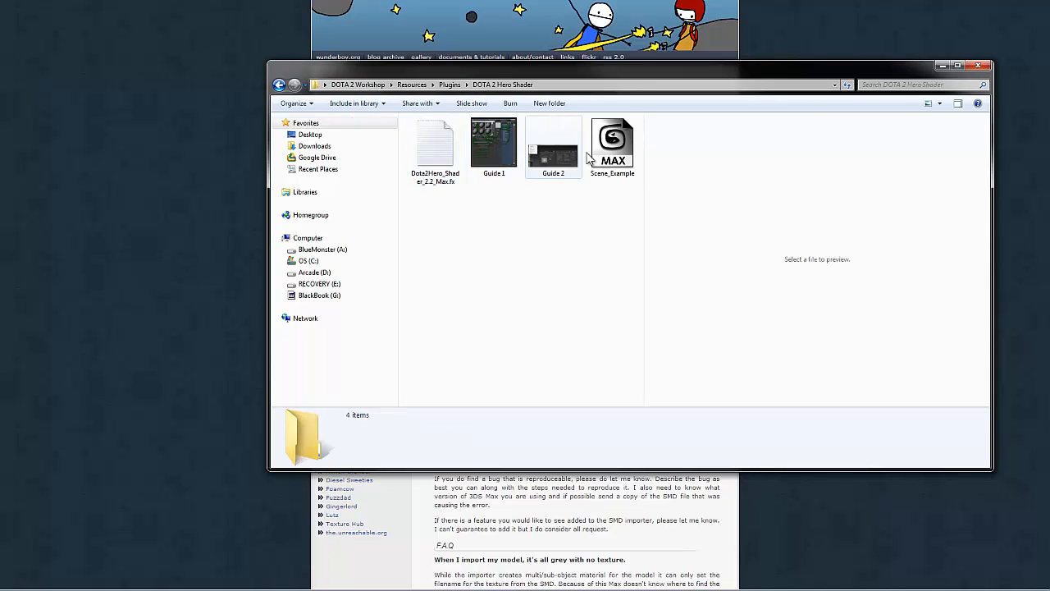
left_click(608, 150)
left_click_drag(607, 70, 1049, 80)
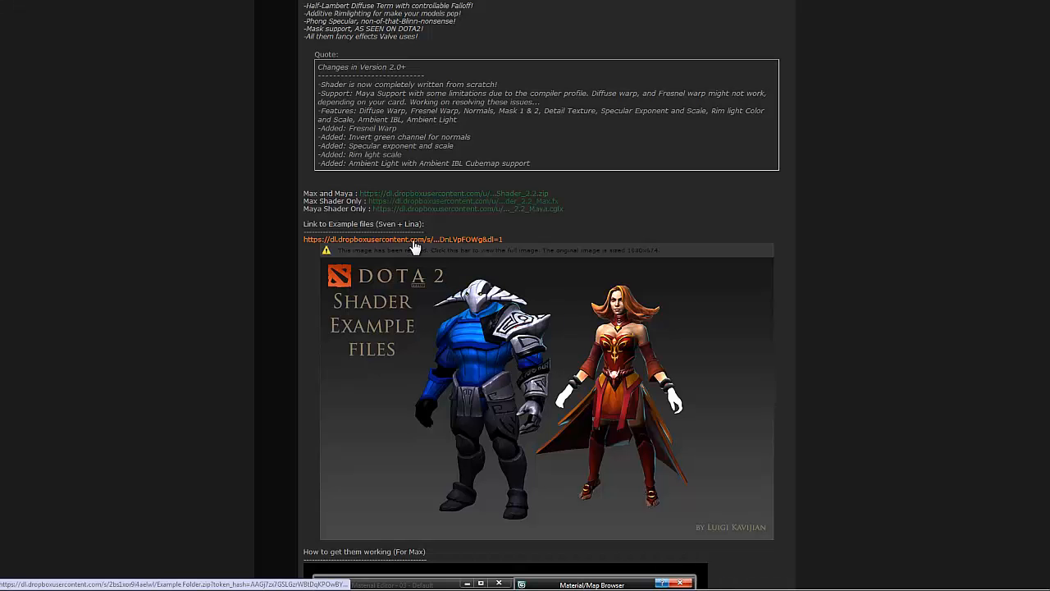
Step: Review the shader thread's link to the Sven and Lina example files and the feature notes above it
left_click_drag(314, 226, 462, 232)
left_click(465, 234)
scroll(494, 302, "up", 7)
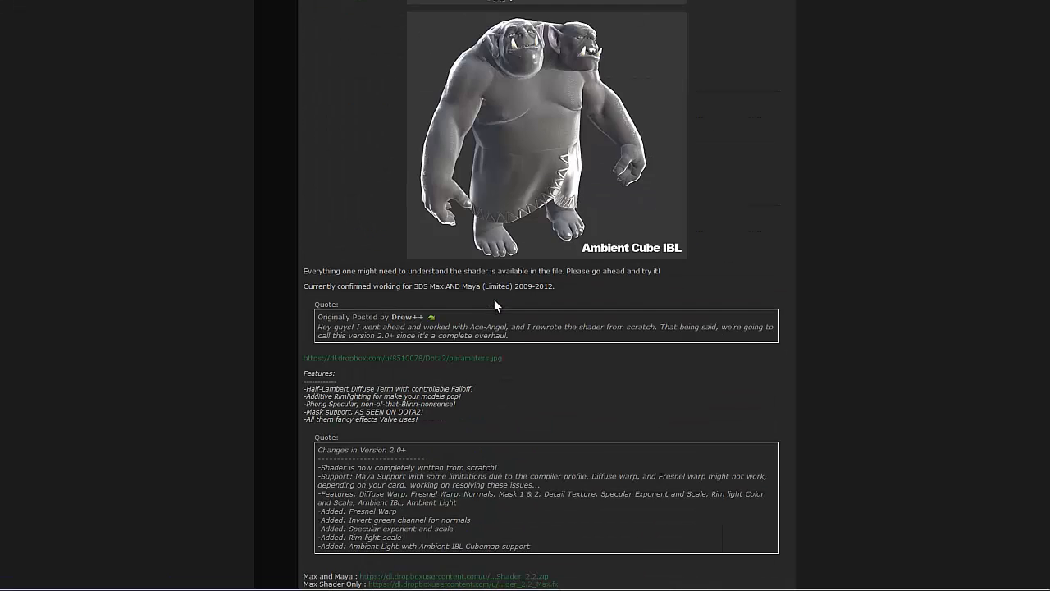
scroll(494, 305, "up", 10)
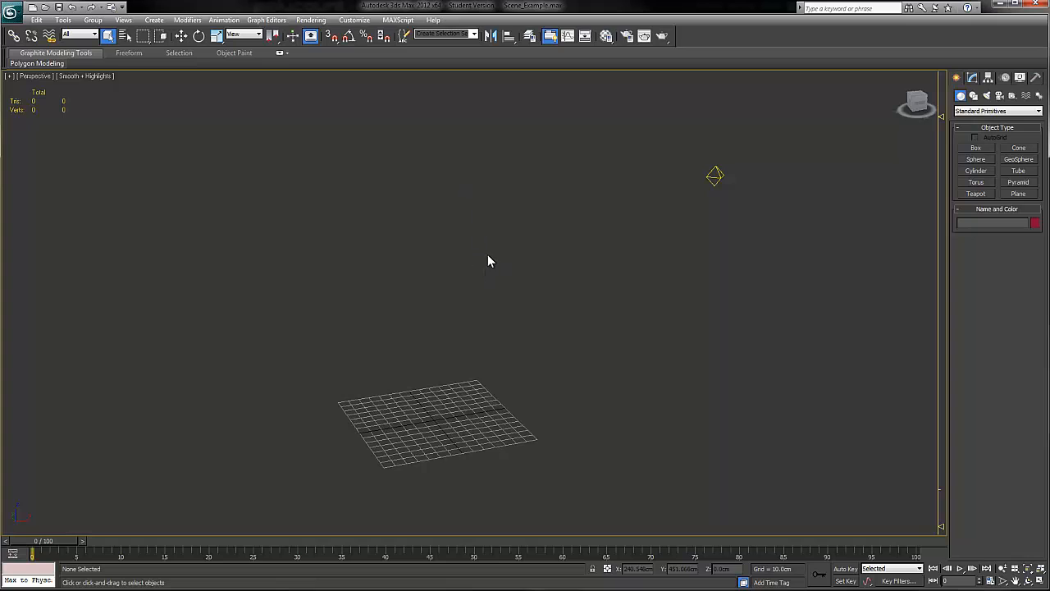
Step: Start a file import in 3ds Max and browse from the Desktop through DOTA 2 Workshop and blood_seeker to the smd folder
left_click(13, 14)
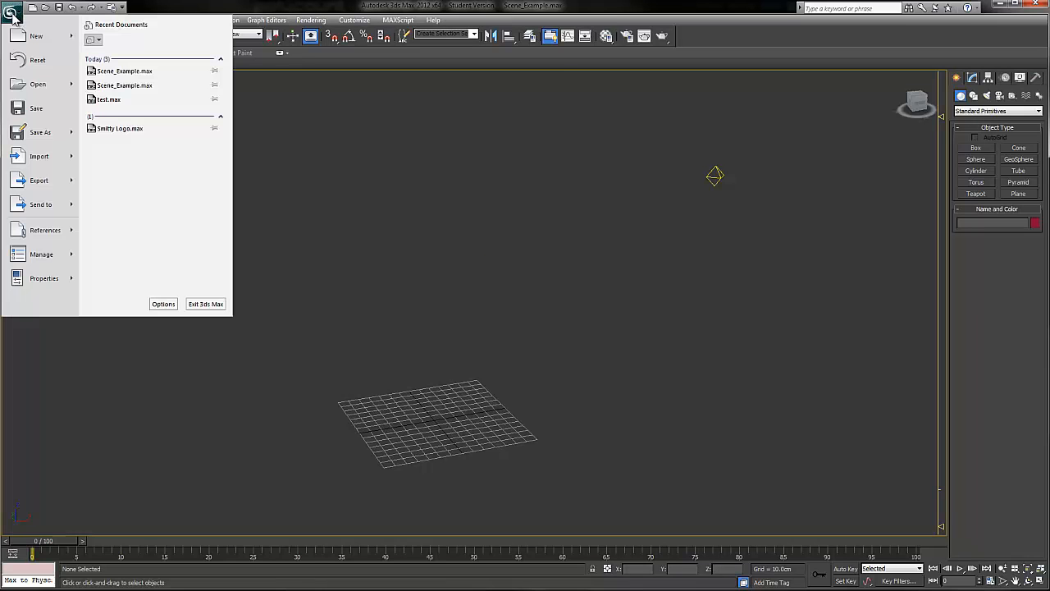
left_click(46, 161)
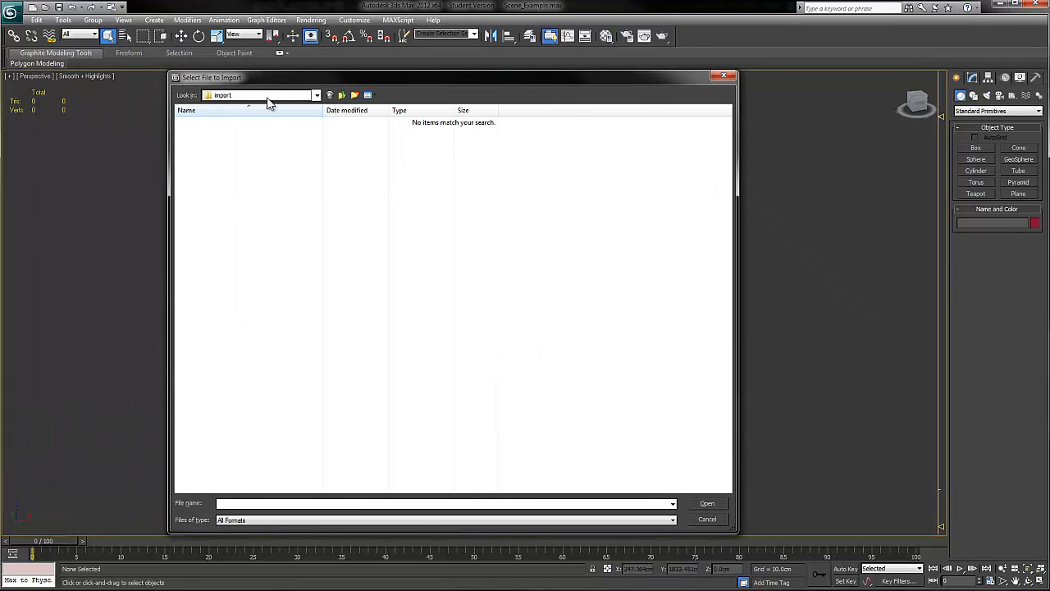
left_click(269, 97)
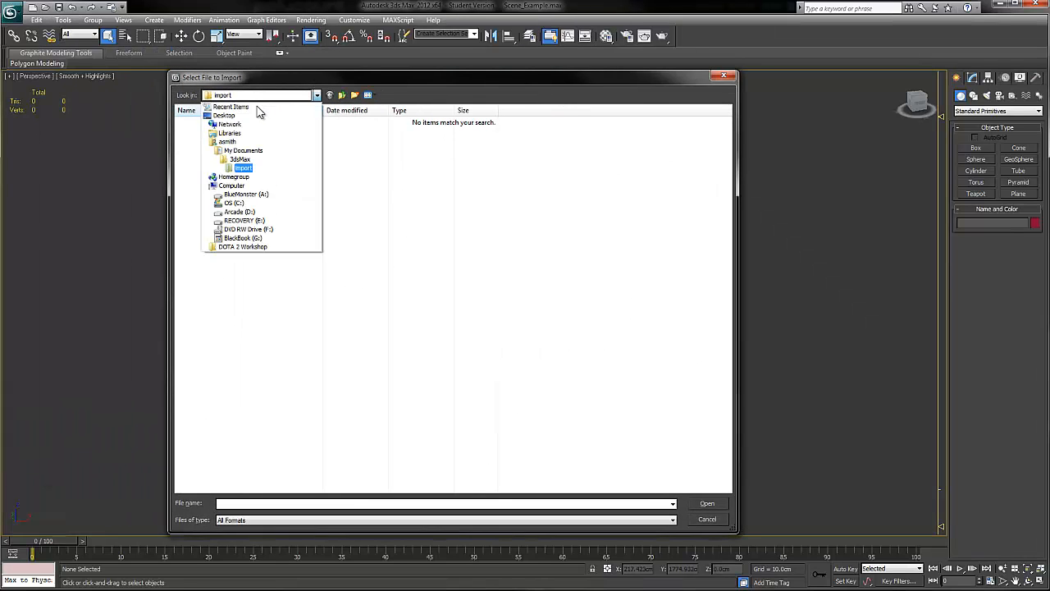
left_click(257, 116)
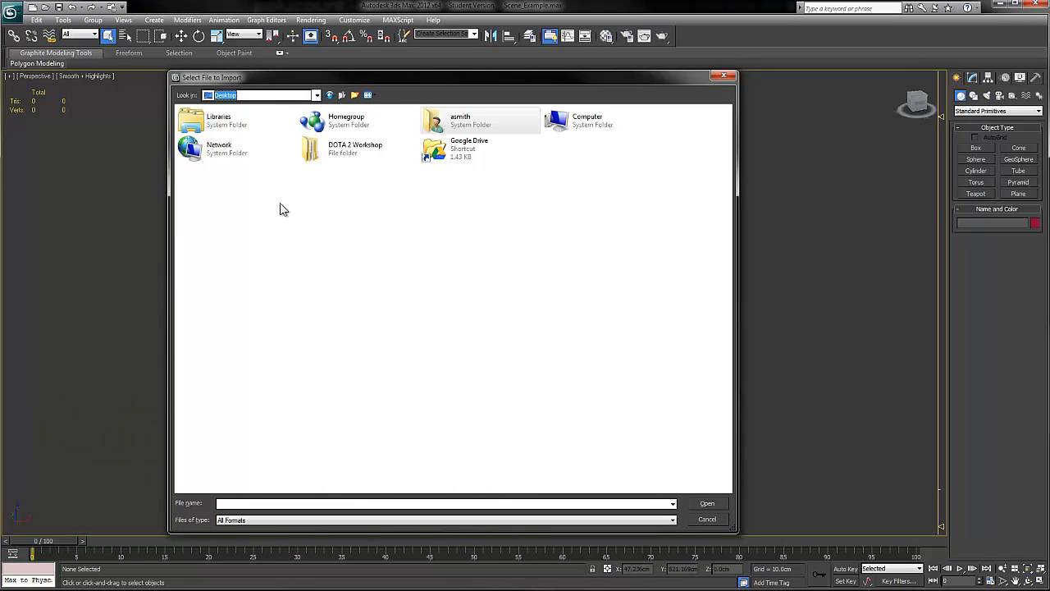
double_click(366, 156)
double_click(235, 124)
double_click(230, 134)
double_click(228, 123)
double_click(233, 125)
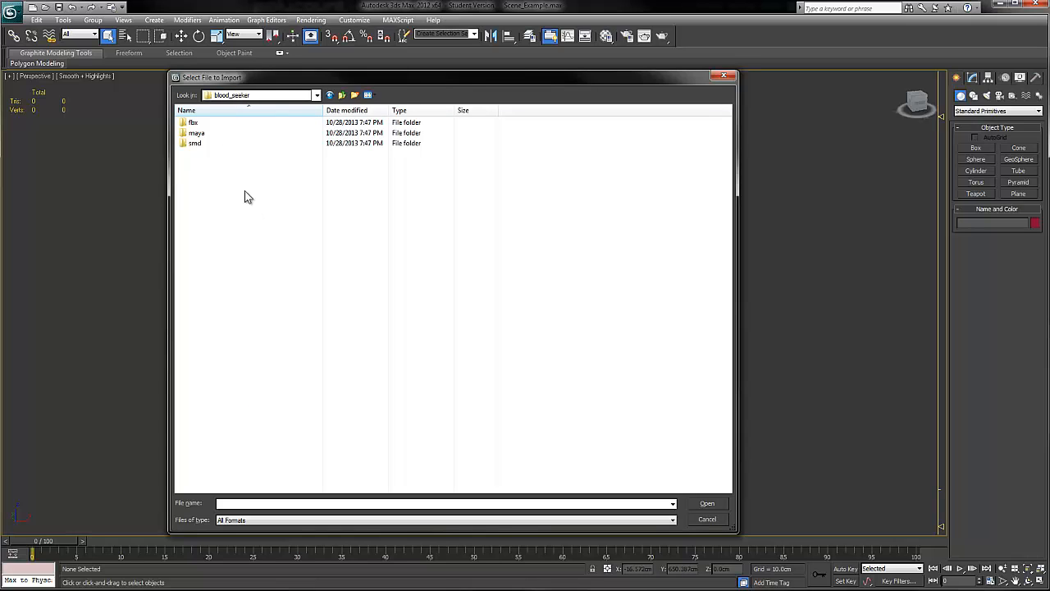
double_click(215, 143)
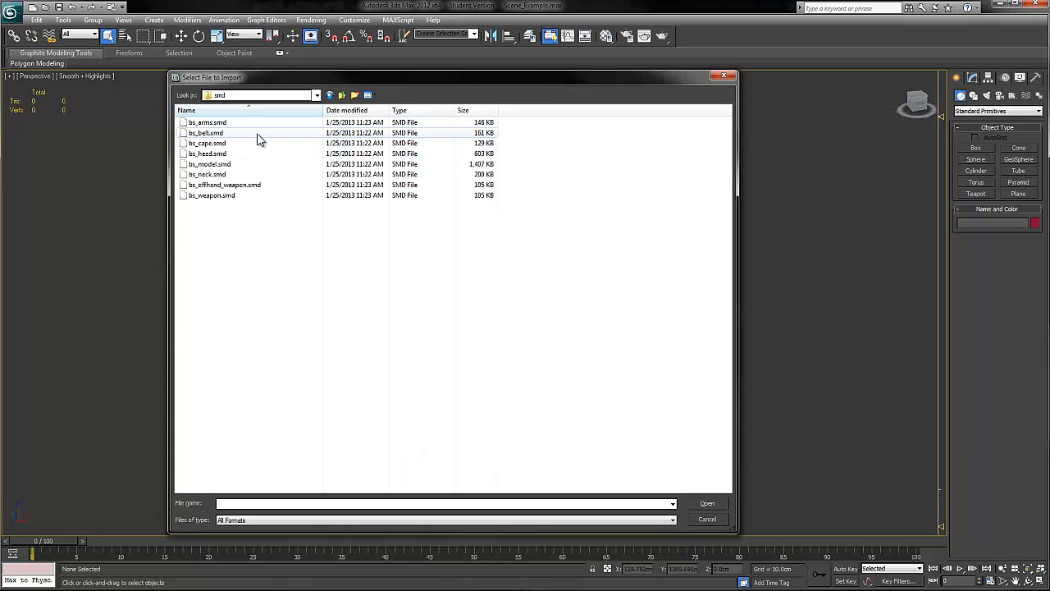
Step: Import bs_model.smd with mesh, smoothing normals, materials, bones and skinning enabled, and deselect the imported objects
left_click(208, 123)
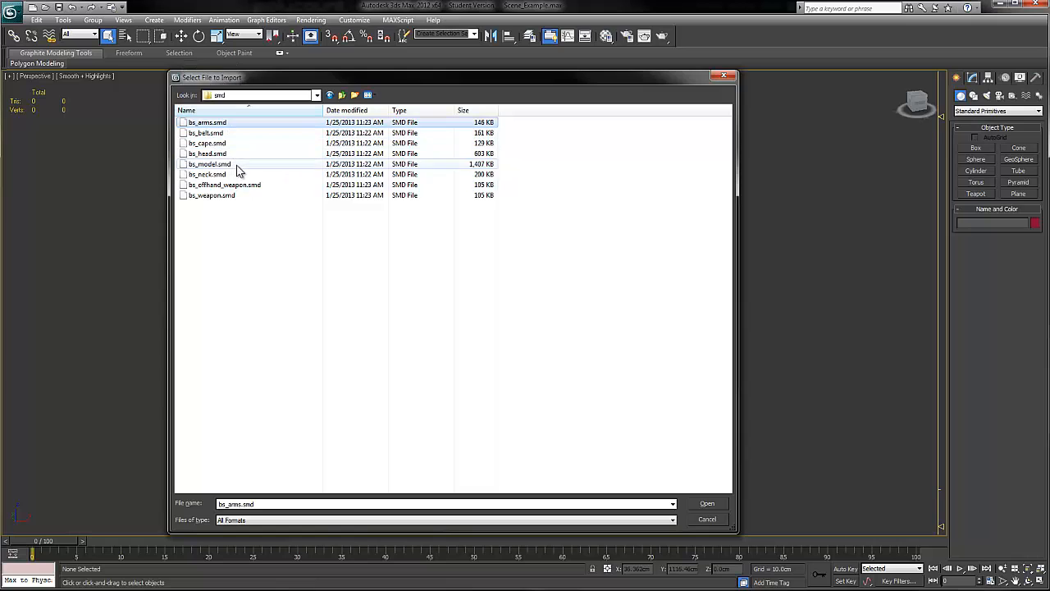
left_click(236, 165)
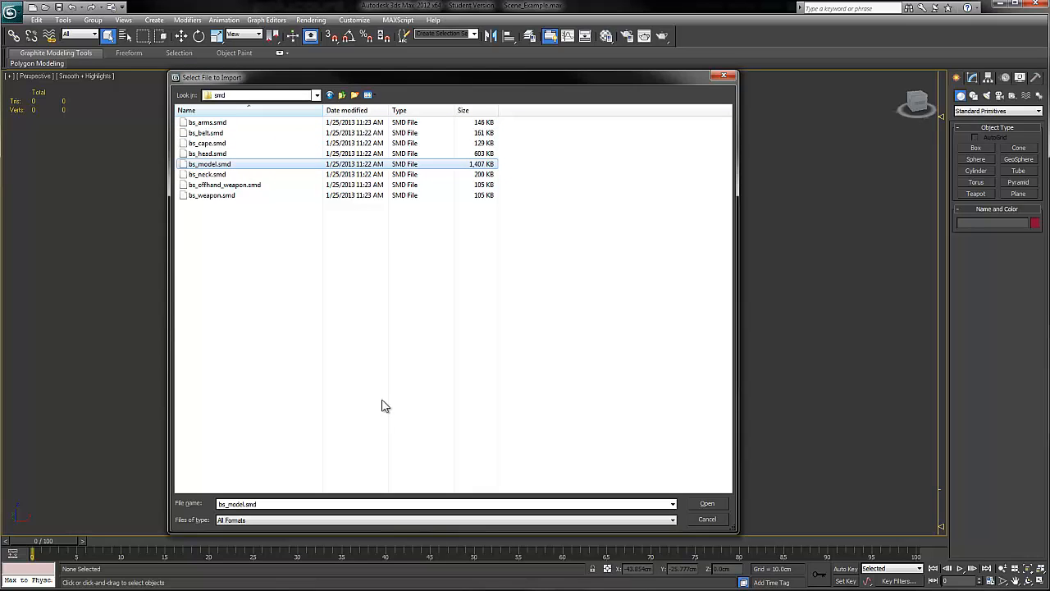
left_click(713, 502)
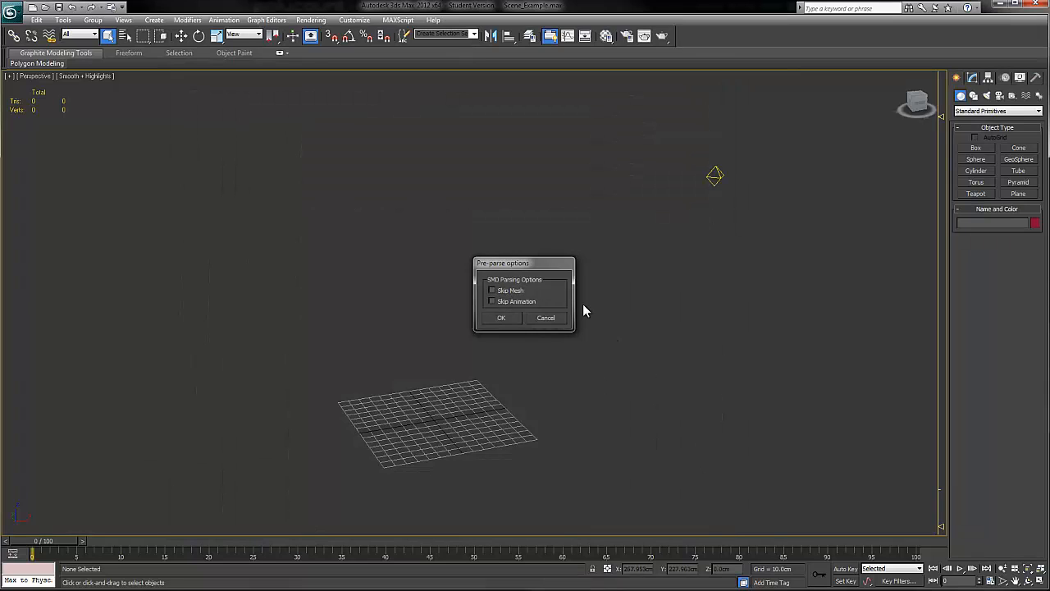
left_click(502, 318)
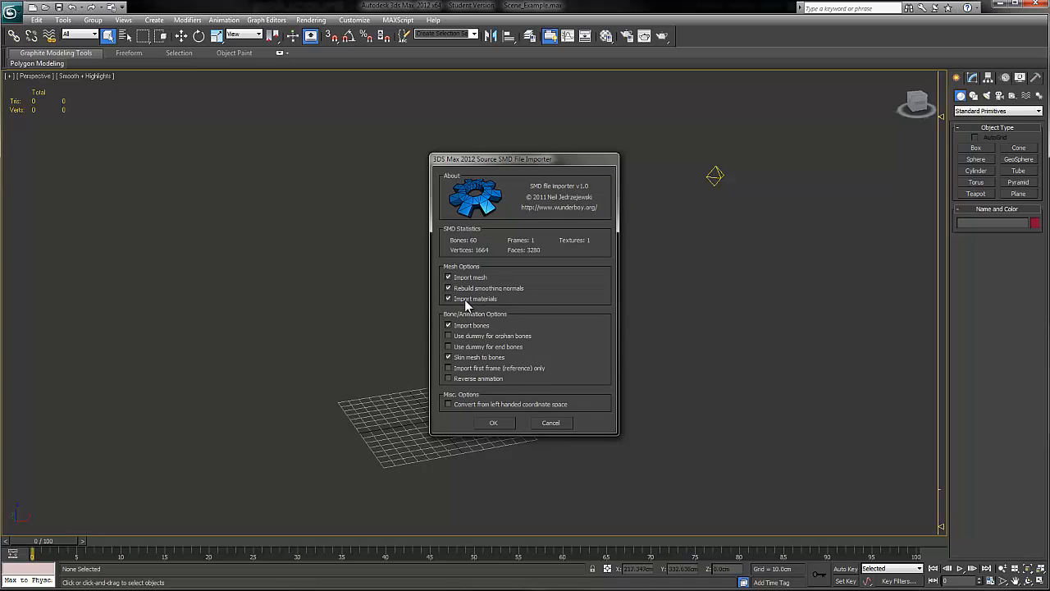
left_click_drag(517, 163, 501, 147)
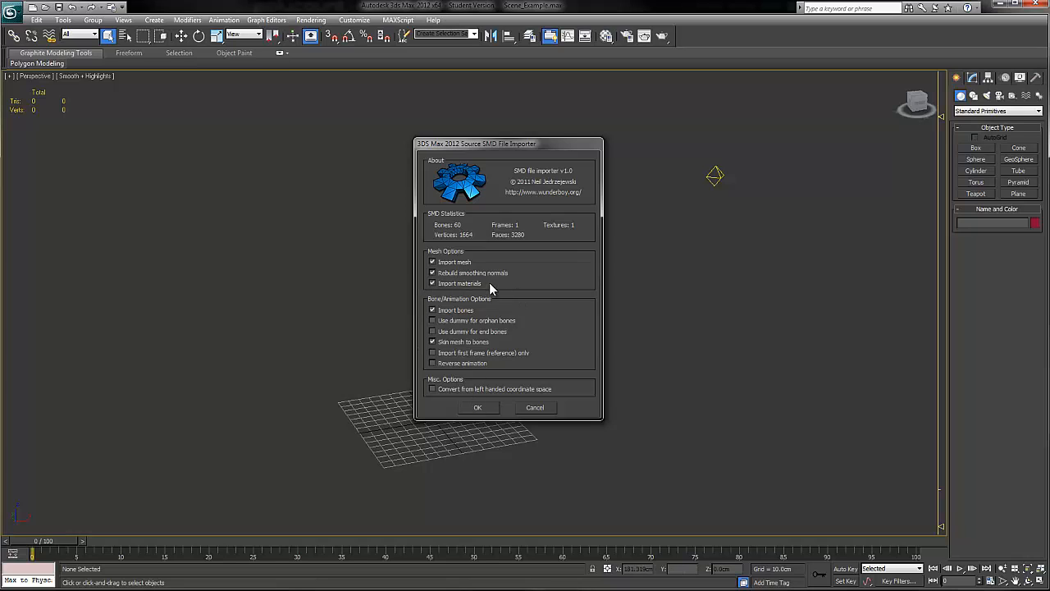
left_click(482, 408)
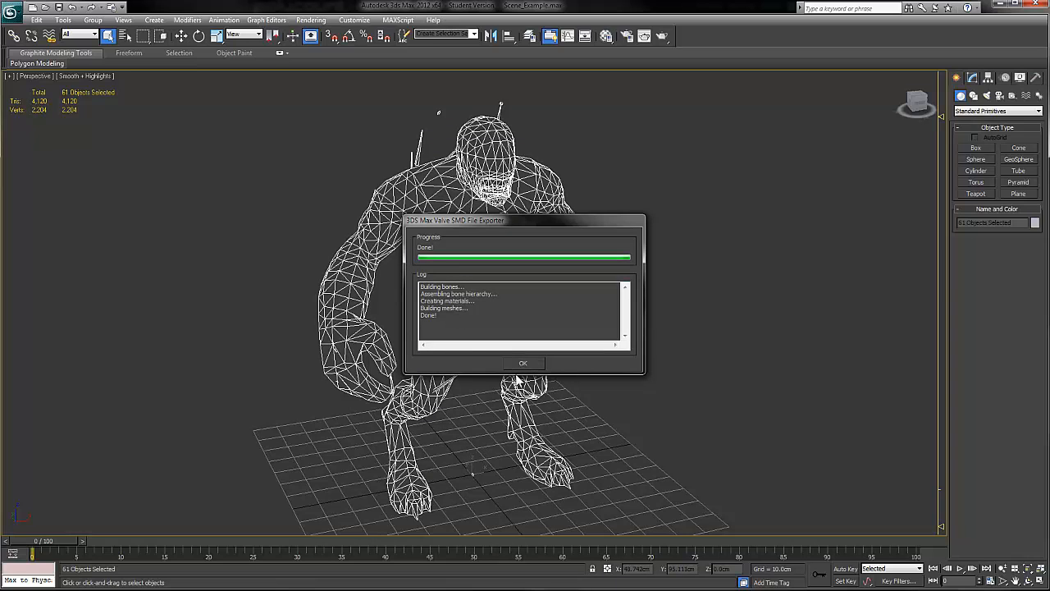
left_click(523, 362)
left_click(679, 275)
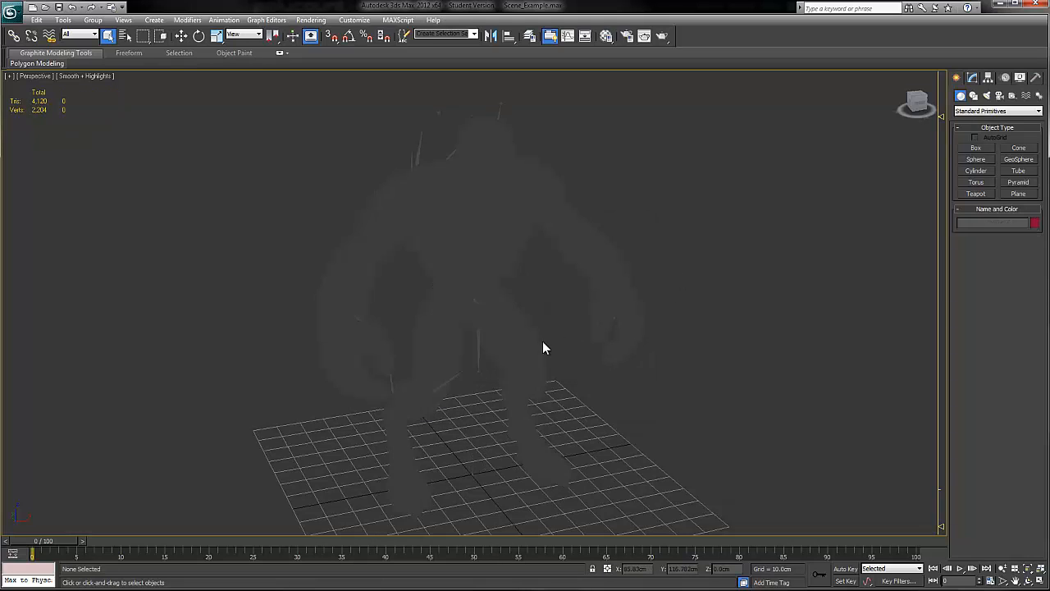
Step: Show edged faces in the viewport and set the hero mesh's object color to black
key("F4")
left_click(578, 251)
left_click(1035, 222)
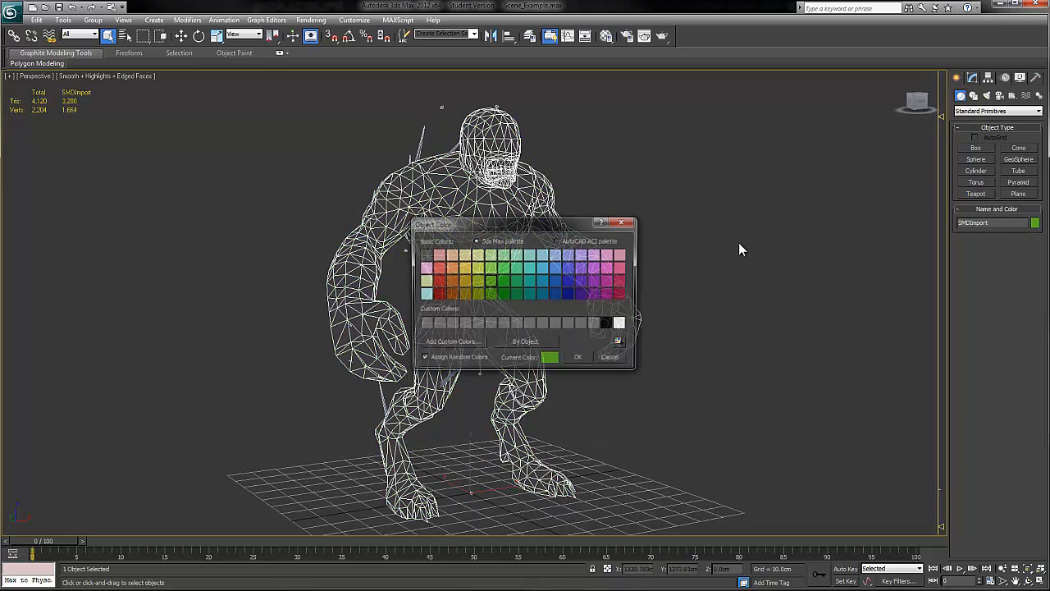
left_click(608, 323)
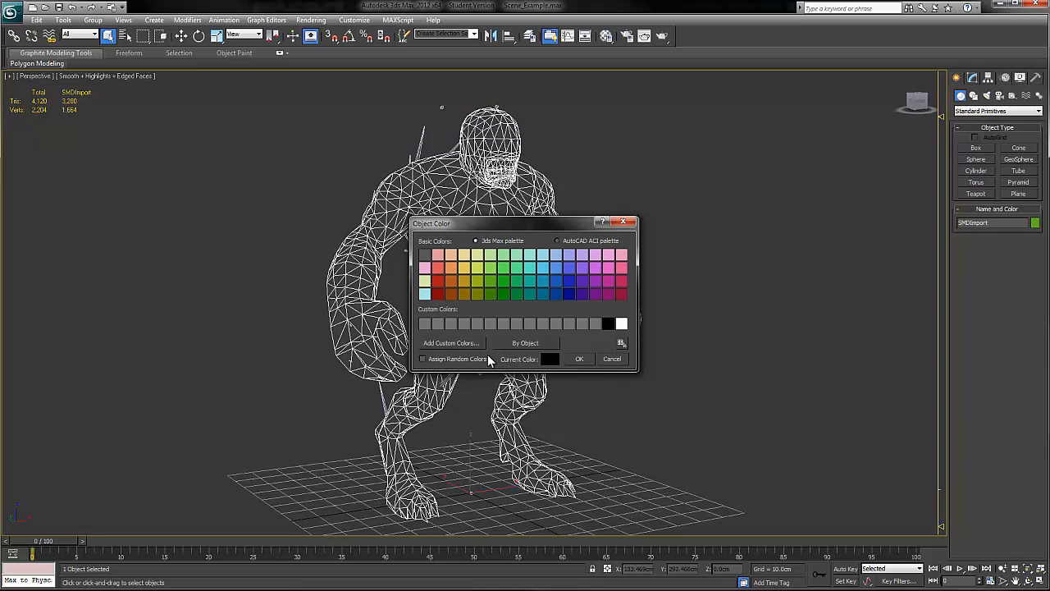
left_click(587, 359)
left_click(676, 241)
mouse_move(613, 234)
middle_mouse_down("alt")
mouse_move(529, 234)
mouse_move(608, 234)
mouse_move(595, 236)
middle_mouse_up("alt")
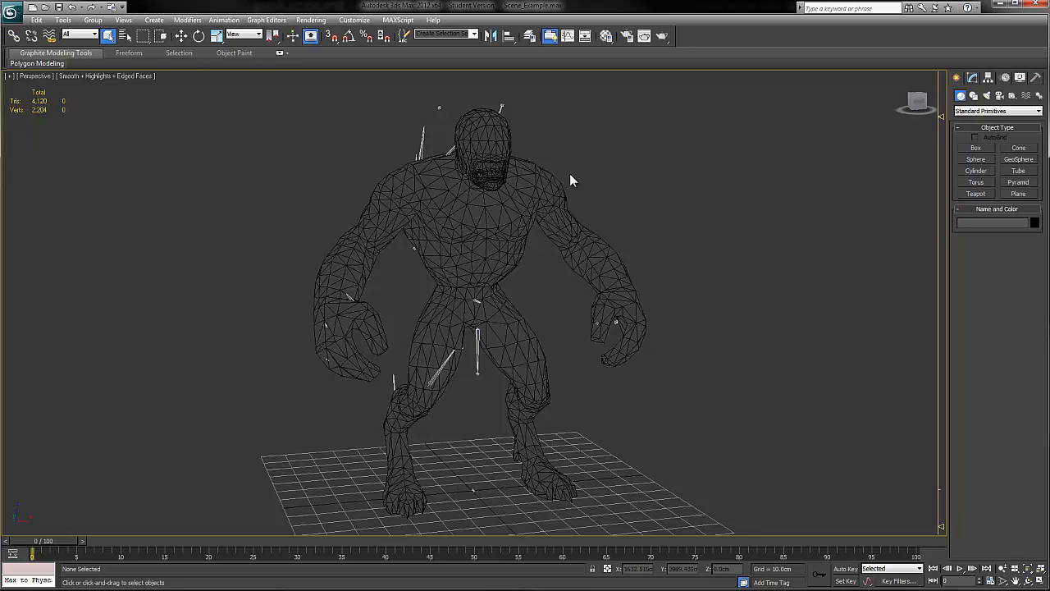
Step: Name the first material in the Material Editor Blood Seeker, and select the hero mesh to show its modifier stack
key("m")
left_click_drag(89, 2, 777, 97)
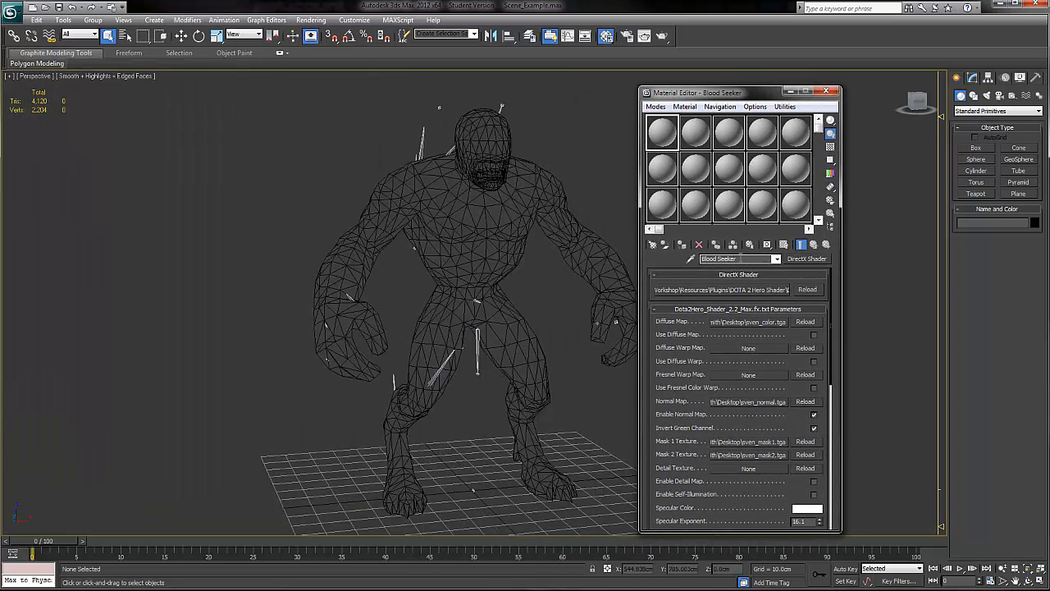
left_click_drag(737, 259, 691, 260)
type("Bl")
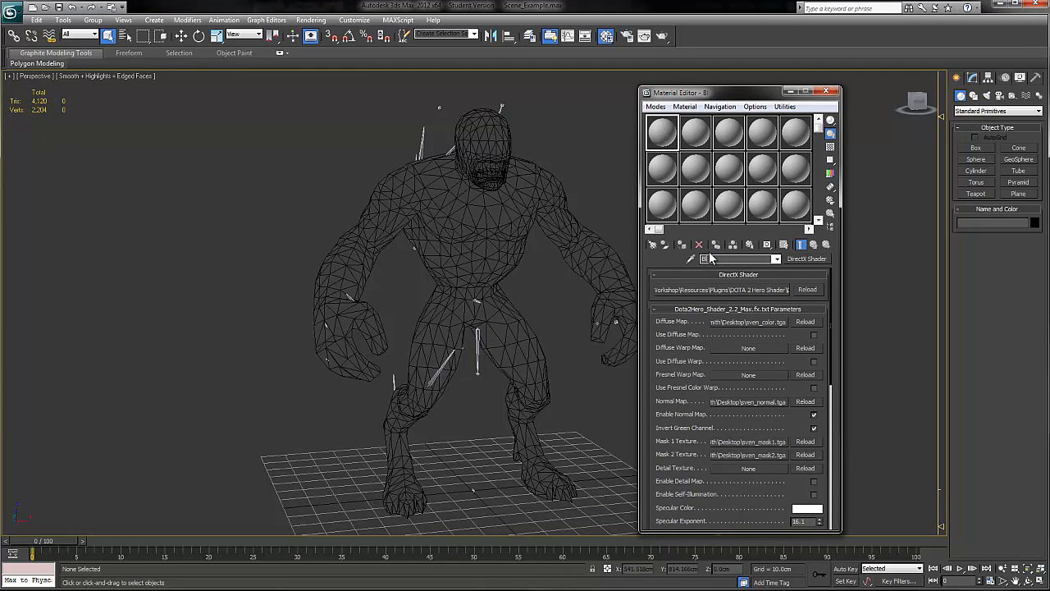
type("ood Seeker")
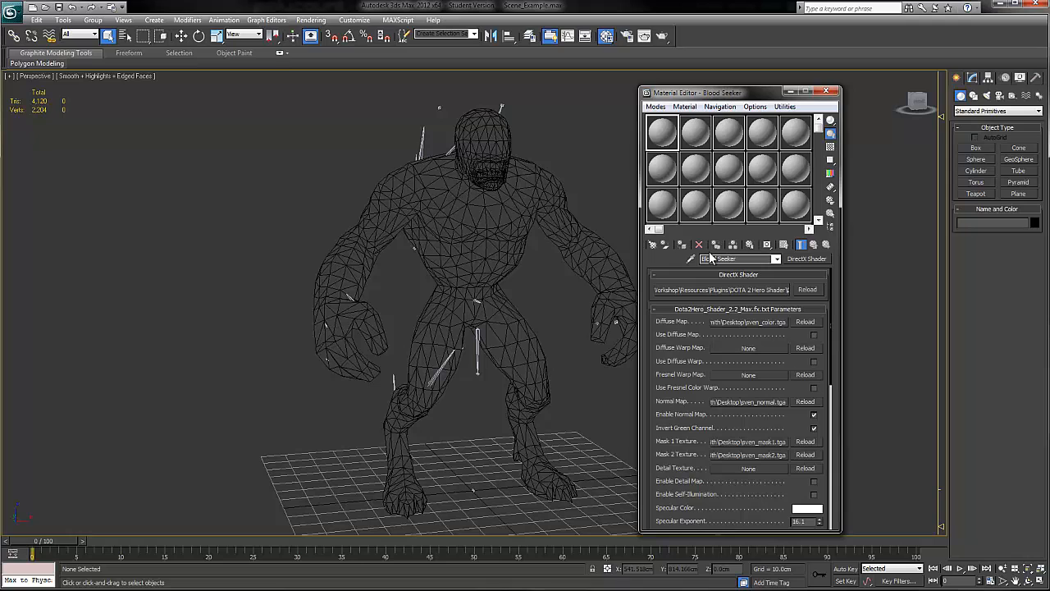
left_click(526, 194)
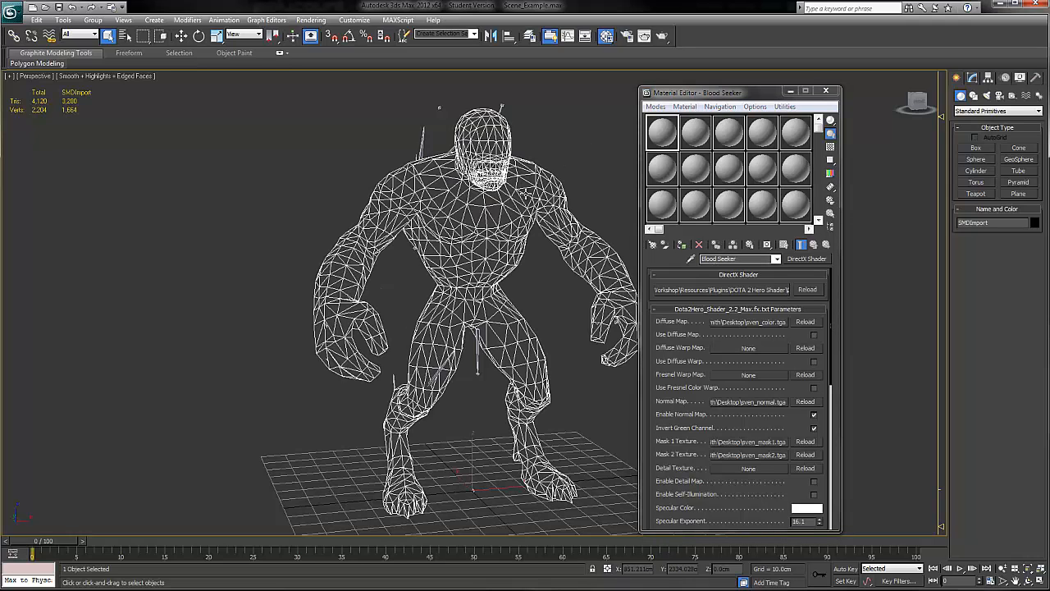
left_click(973, 78)
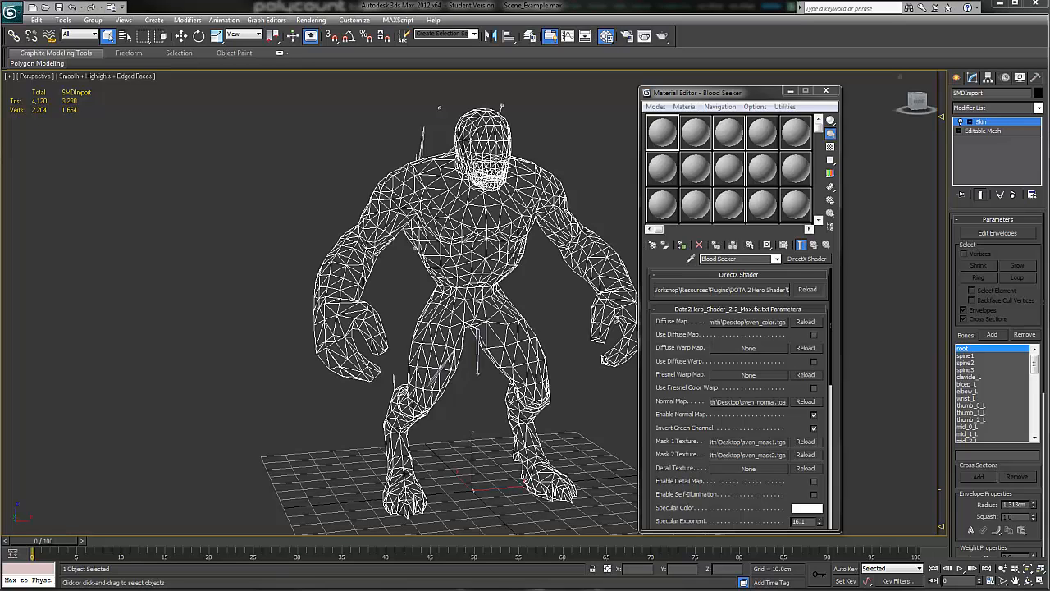
Step: Browse the bloodseeker models folder to the smd folder and check the file name of the body model
left_click_drag(1049, 76, 551, 52)
double_click(472, 119)
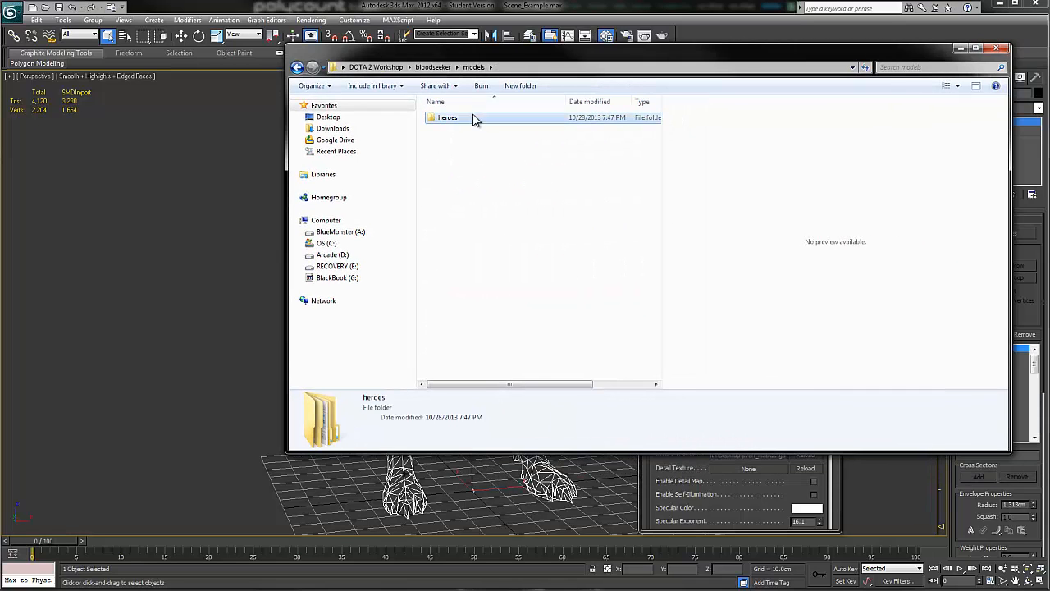
double_click(471, 120)
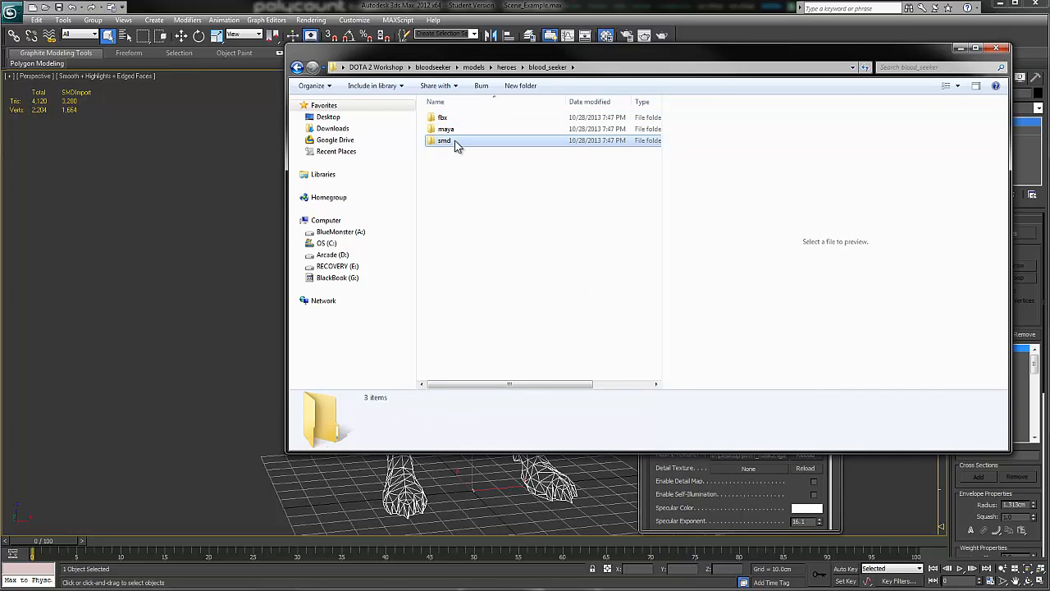
double_click(459, 141)
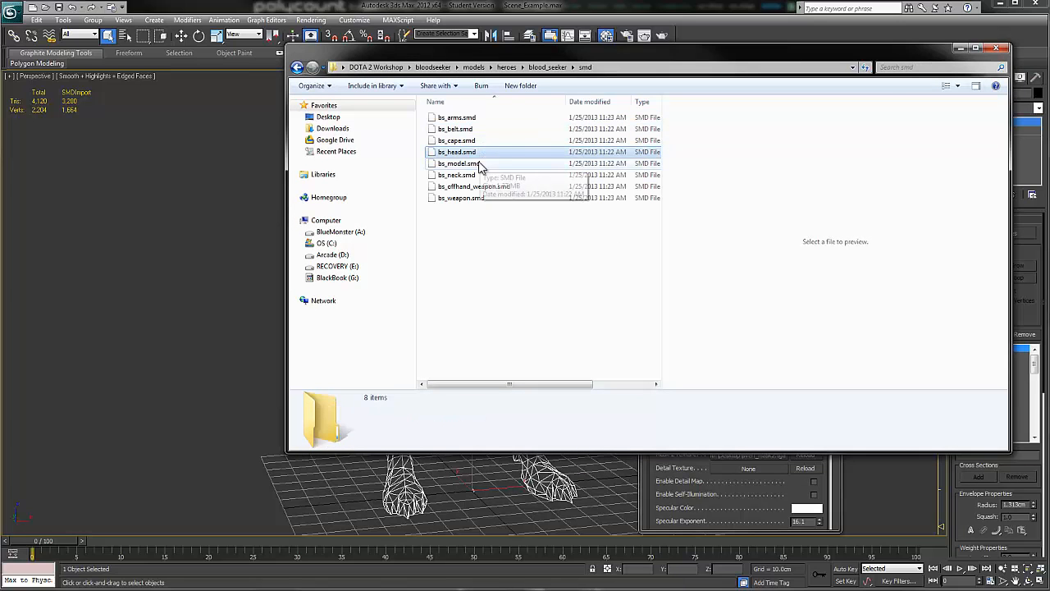
left_click(484, 165)
left_click_drag(547, 52, 1049, 50)
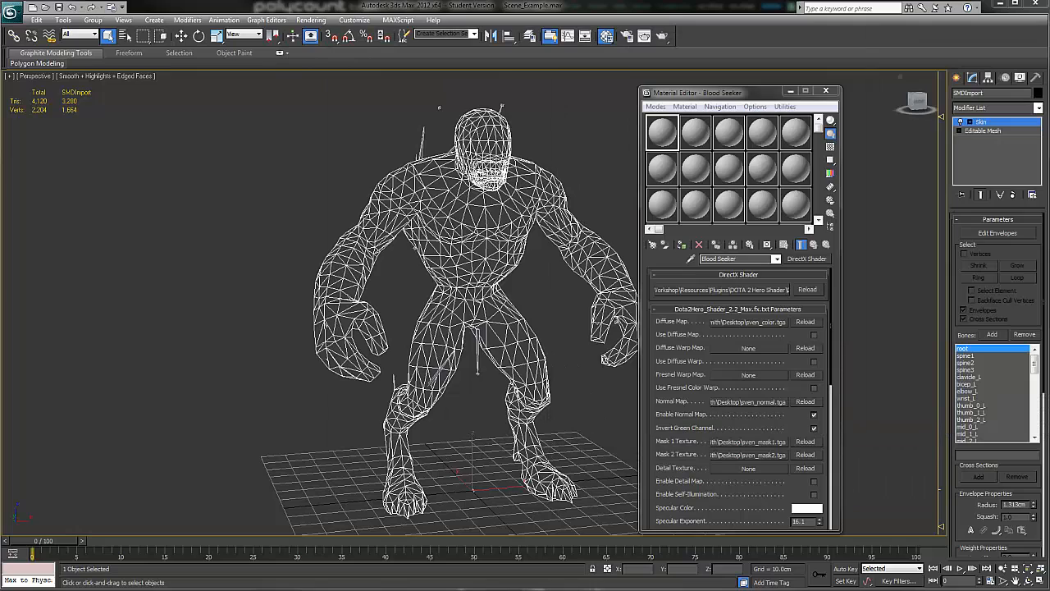
Step: Rename the hero shader material to Blood Seeker_Model and move the Material Editor up to uncover its parameters
left_click(773, 260)
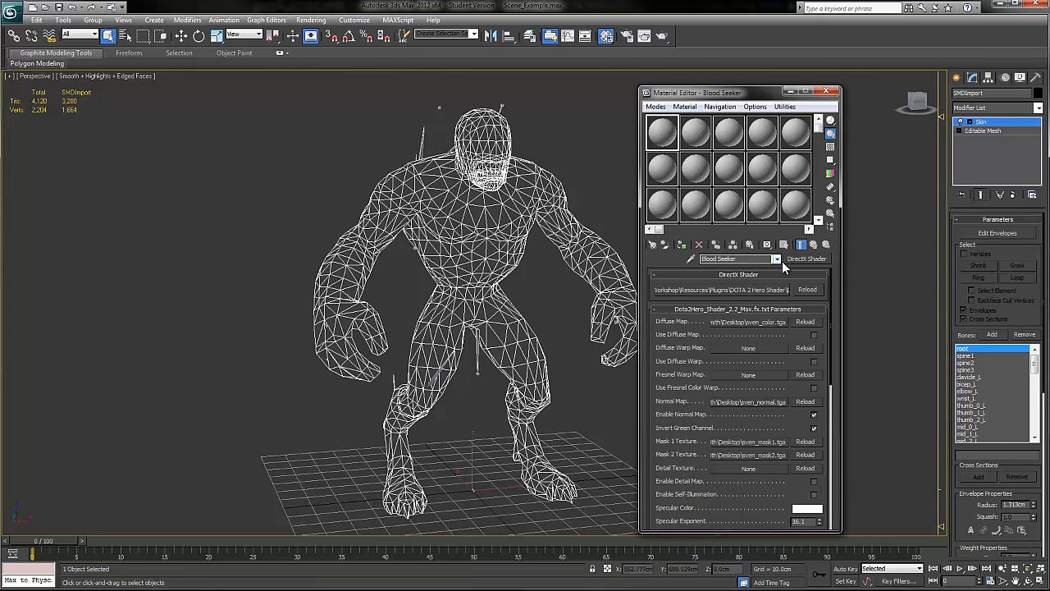
type("_Model")
left_click_drag(753, 92, 762, 38)
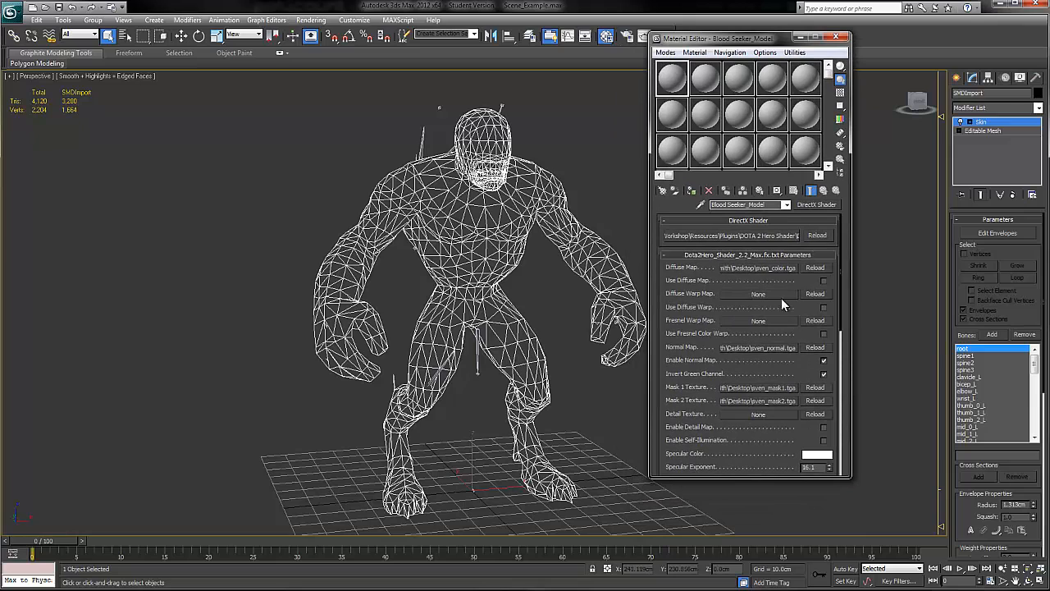
Step: Load blood_seeker_color from the bloodseeker materialsrc folders in DOTA 2 Workshop as the material's diffuse map
left_click(768, 265)
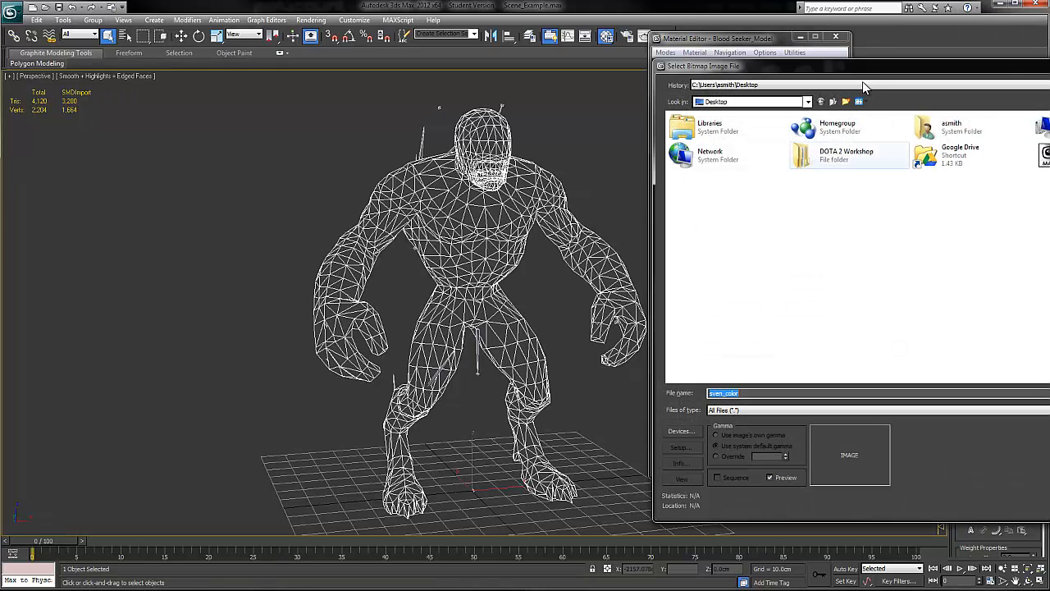
left_click_drag(843, 75, 490, 86)
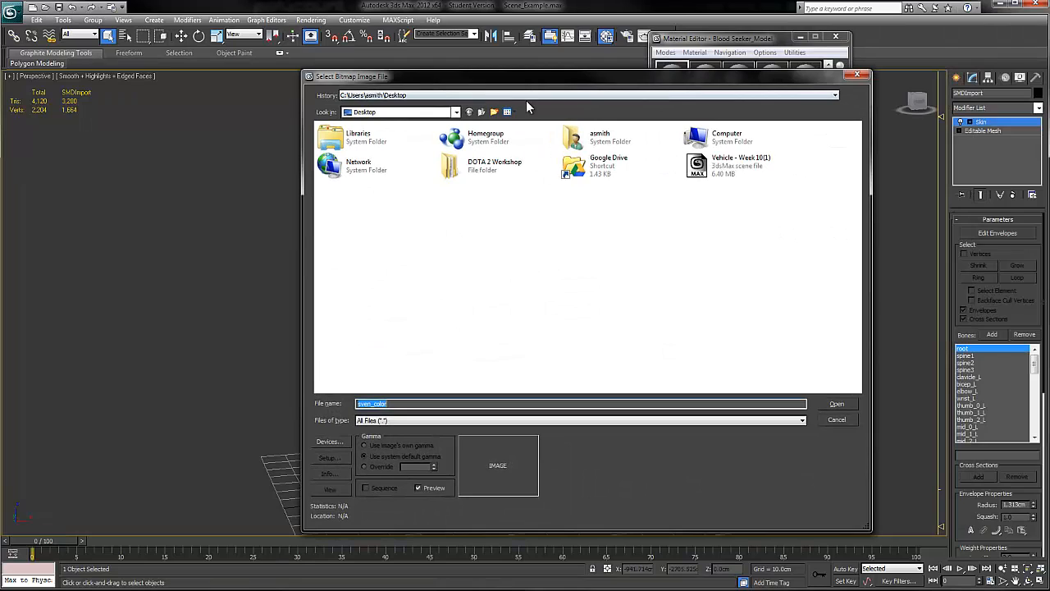
double_click(480, 180)
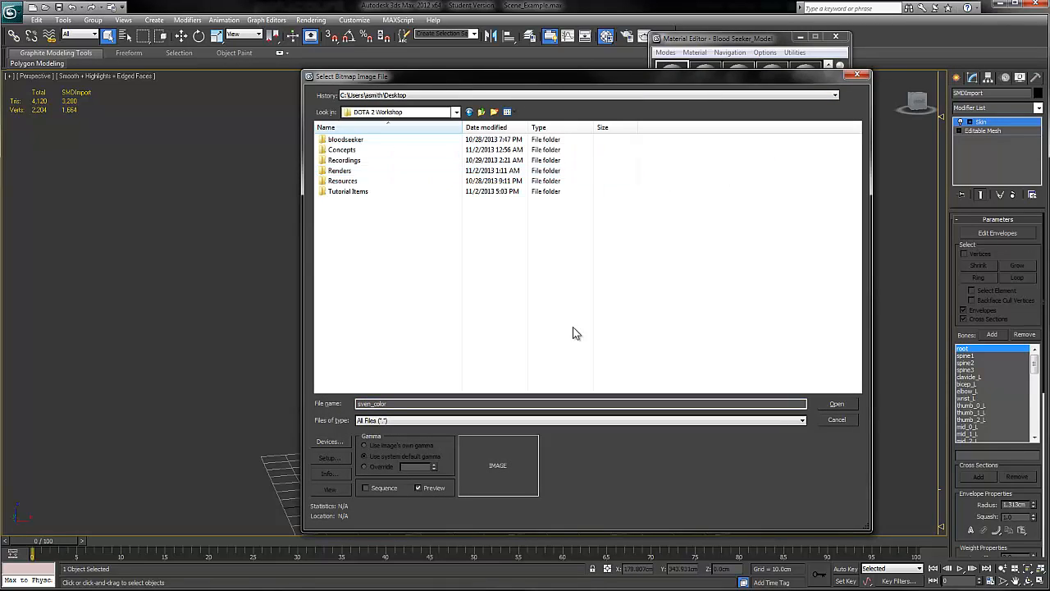
double_click(376, 142)
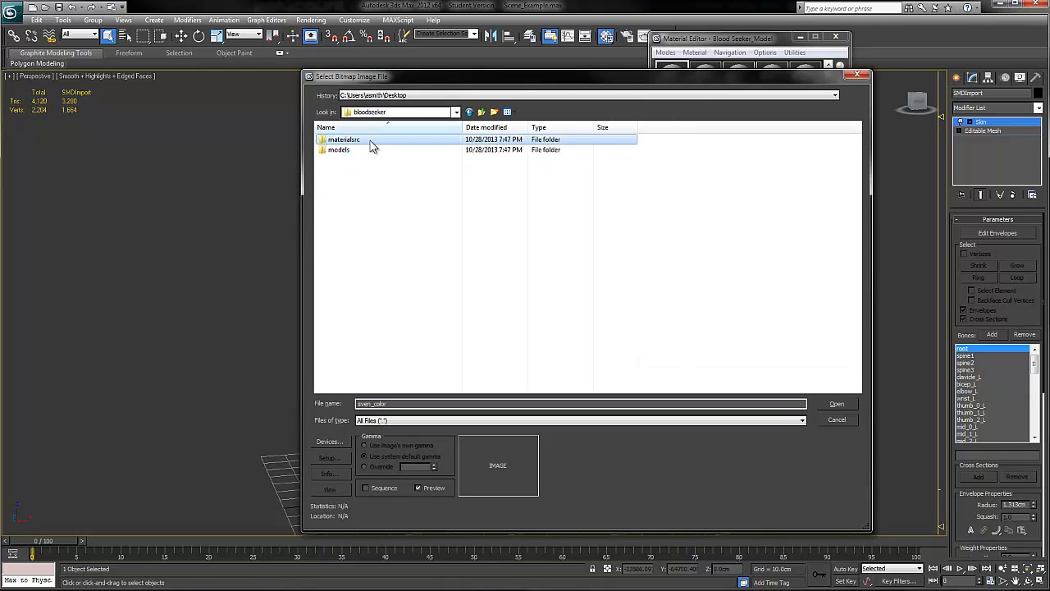
double_click(371, 142)
double_click(370, 141)
double_click(370, 141)
double_click(370, 141)
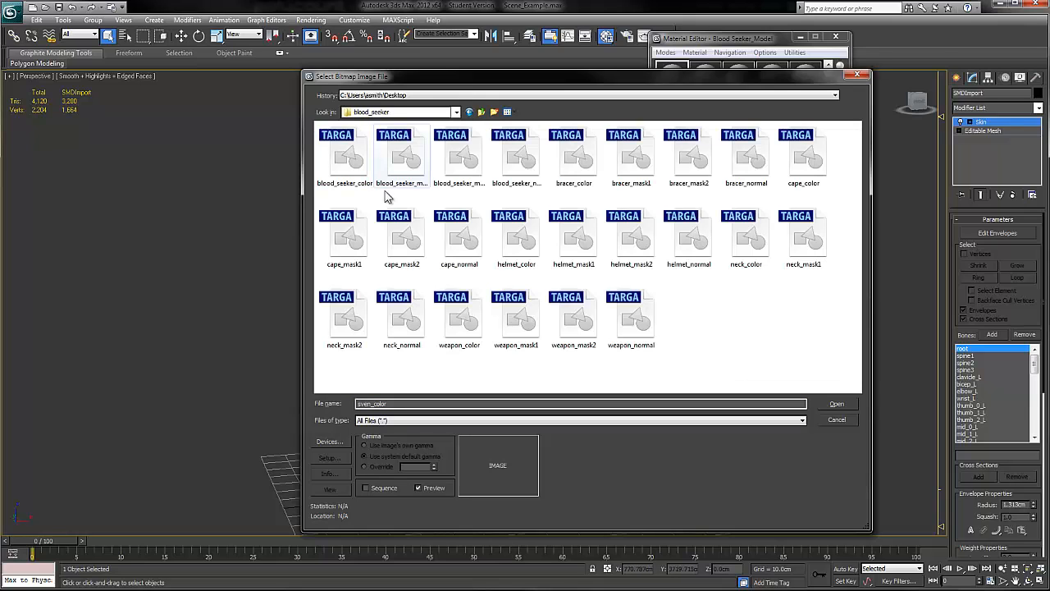
left_click(350, 161)
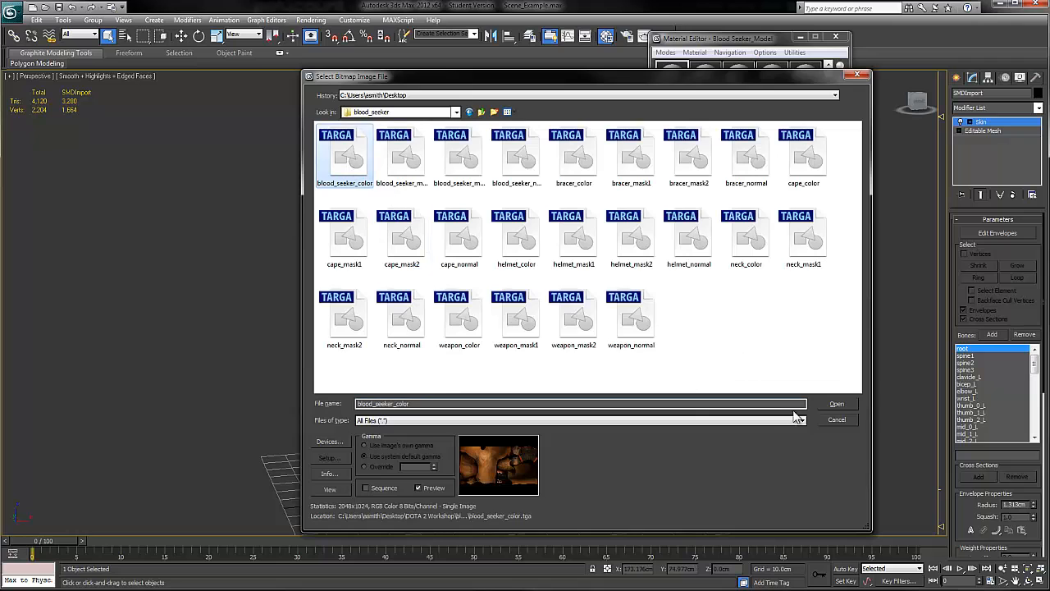
left_click(836, 404)
Step: Assign the Blood Seeker_Model material to the hero mesh, enable Use Diffuse Map and deselect the mesh
mouse_move(677, 82)
left_mouse_down()
mouse_move(670, 104)
mouse_move(541, 171)
left_mouse_up()
middle_click_drag(547, 258, 537, 218, "alt")
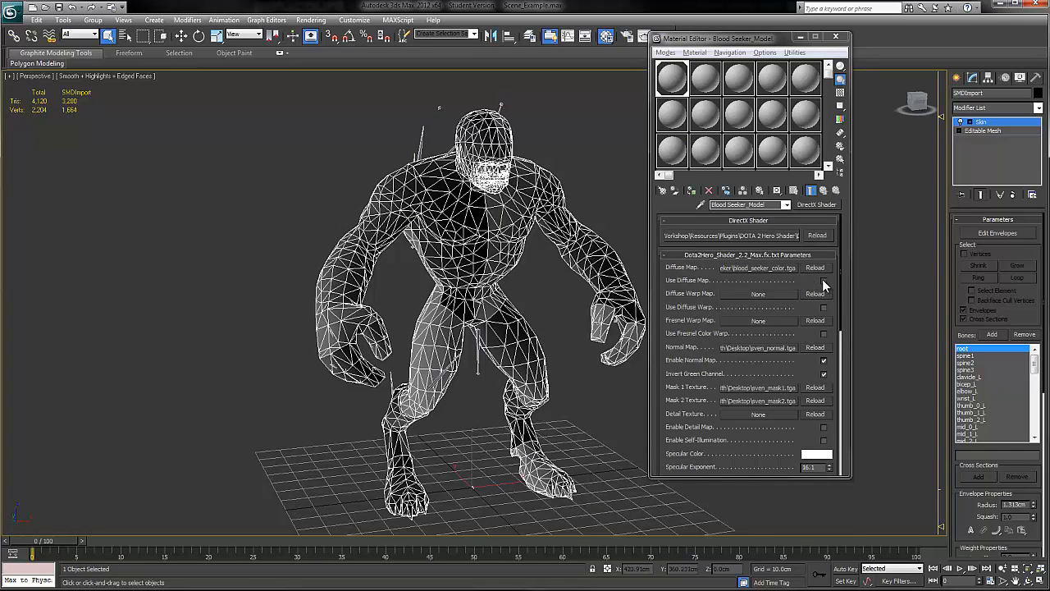
left_click(824, 280)
left_click(512, 241)
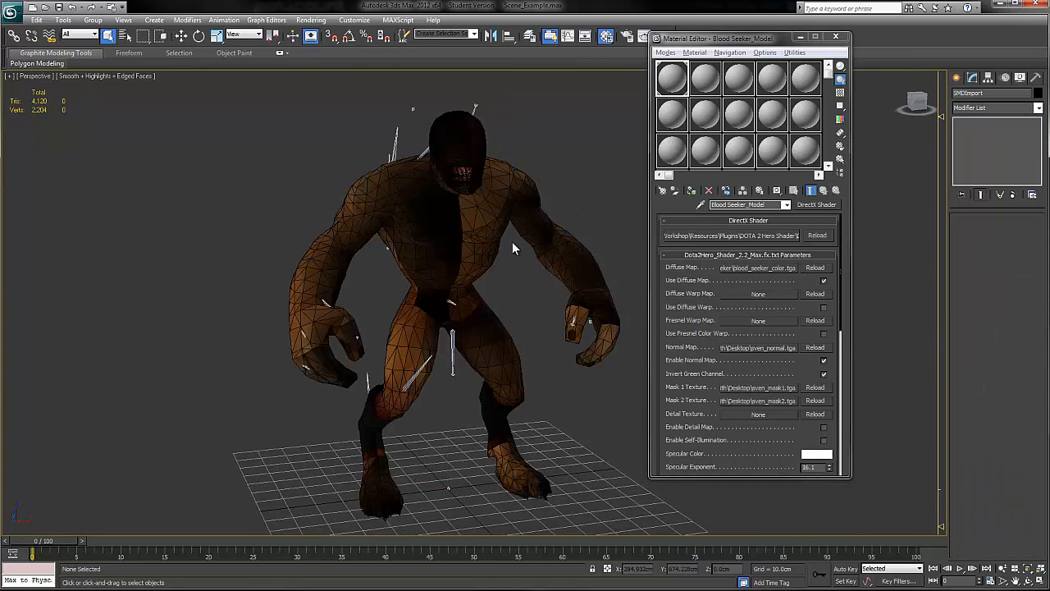
Step: Load blood_seeker_normal from the bloodseeker materialsrc folders in DOTA 2 Workshop as the material's normal map
scroll(512, 241, "up", 5)
scroll(511, 241, "down", 3)
scroll(527, 241, "up", 4)
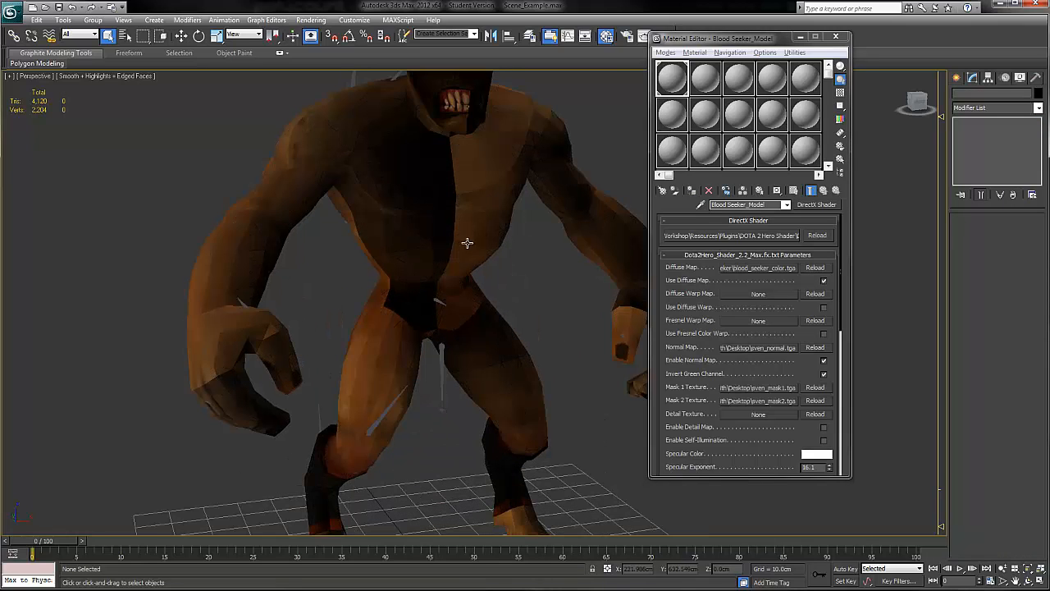
left_click(759, 349)
double_click(495, 168)
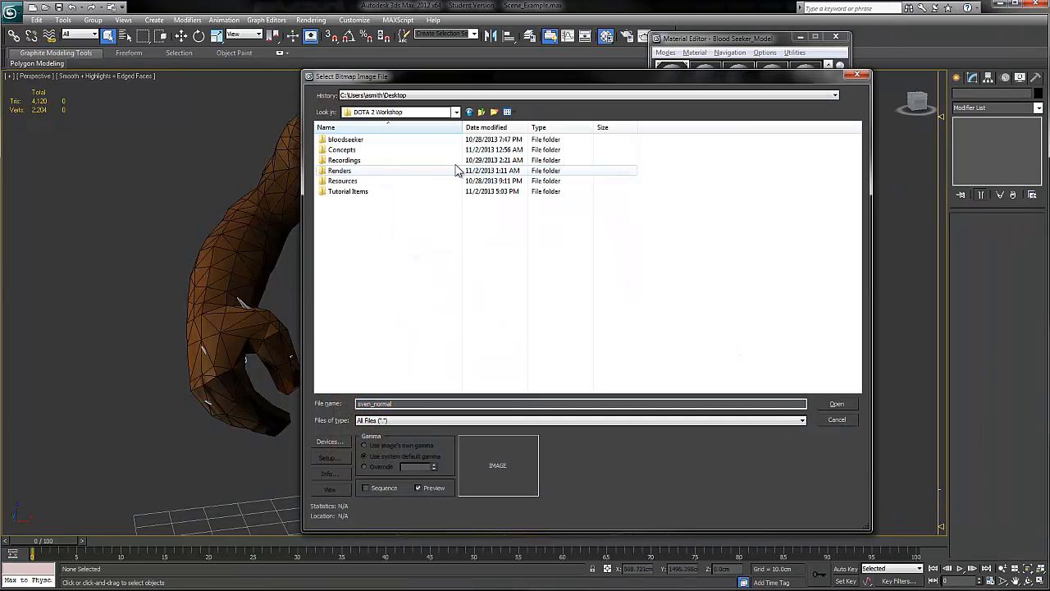
double_click(373, 139)
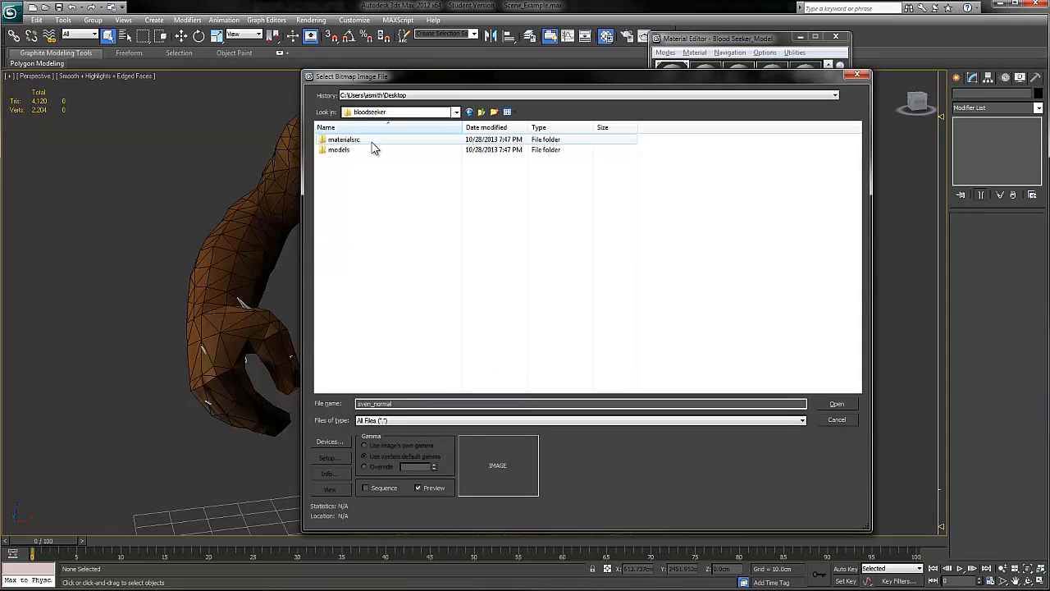
double_click(373, 141)
double_click(375, 142)
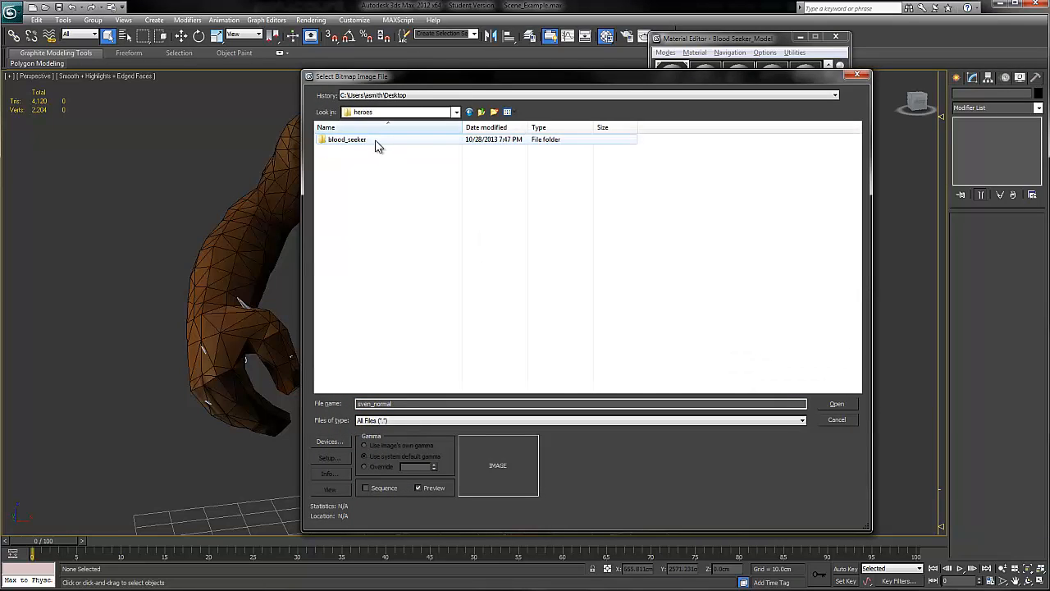
double_click(379, 142)
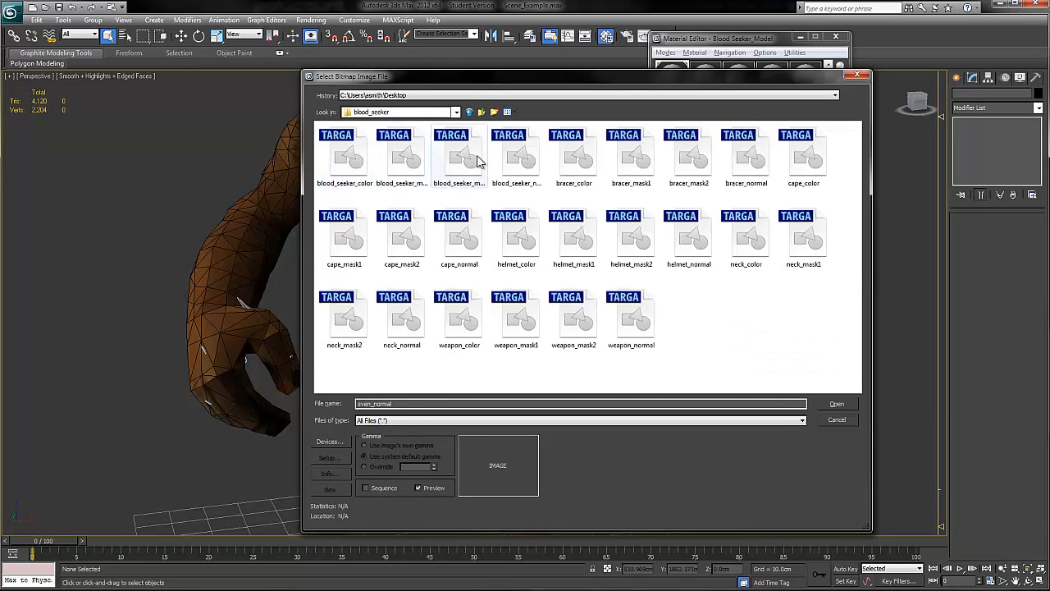
left_click(525, 160)
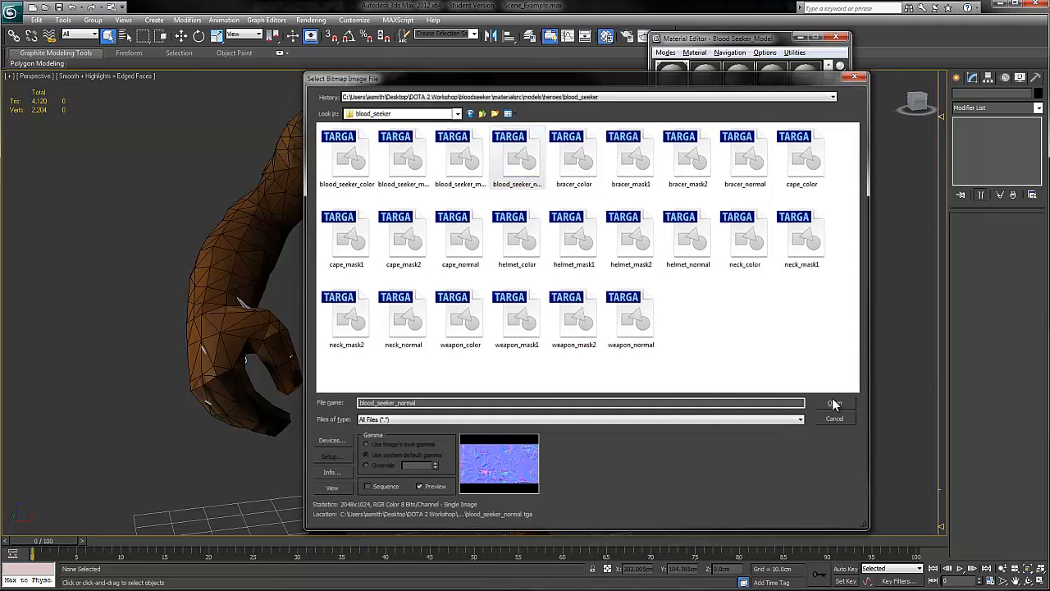
left_click(834, 404)
Step: Turn off the edged faces display in the perspective viewport to show the hero model smoothly shaded
scroll(562, 293, "down", 3)
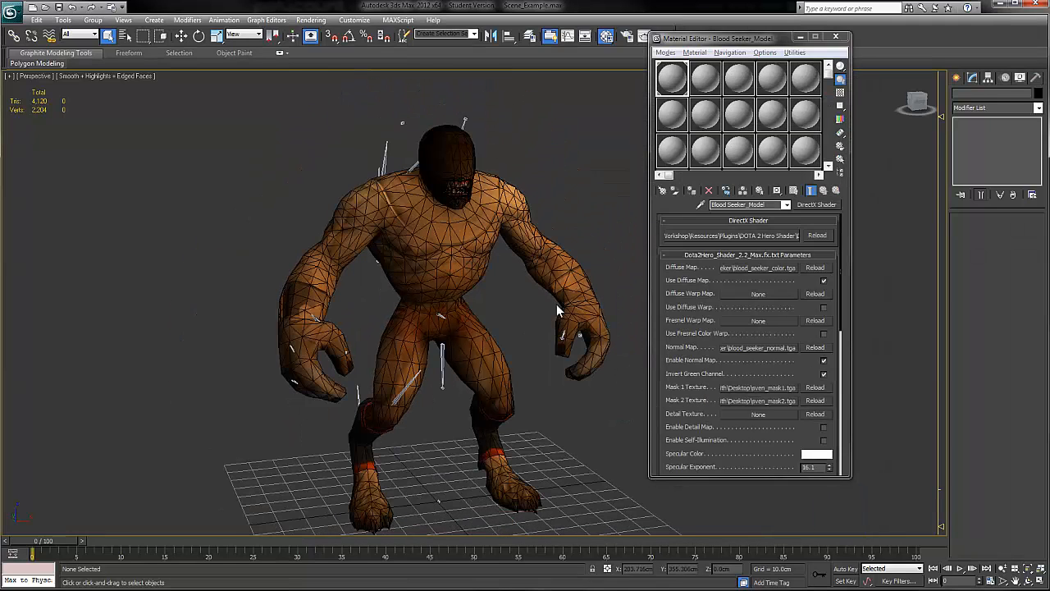
middle_click_drag(556, 304, 548, 297)
key("F4")
mouse_move(569, 262)
middle_mouse_down("alt")
mouse_move(475, 267)
mouse_move(569, 267)
middle_mouse_up("alt")
scroll(476, 267, "up", 3)
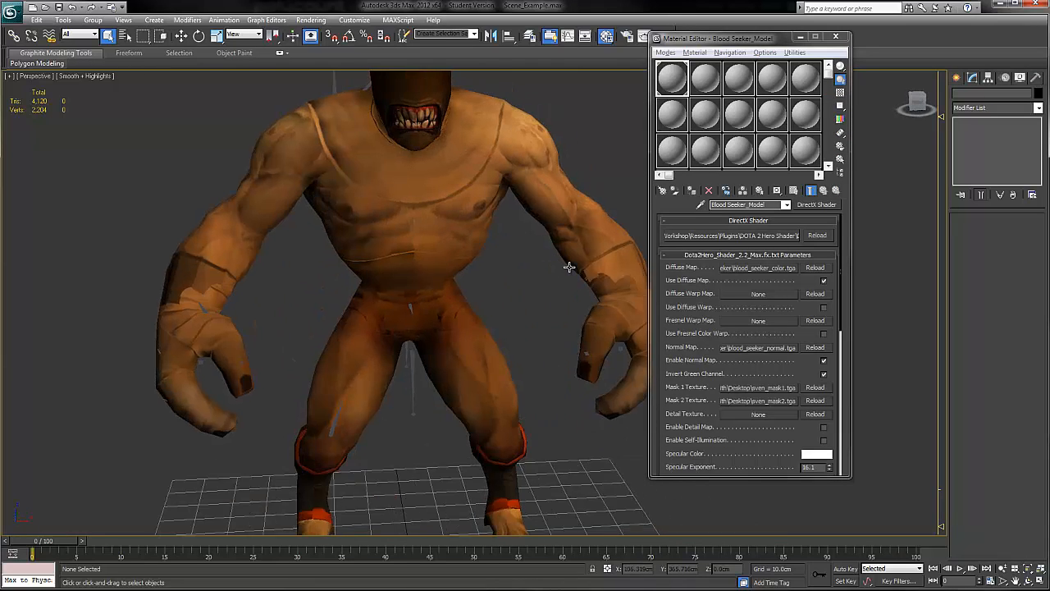
Step: Examine the normal map shading on the hero's torso, arms and legs up close and at full-body distance
scroll(569, 267, "down", 4)
scroll(464, 270, "up", 6)
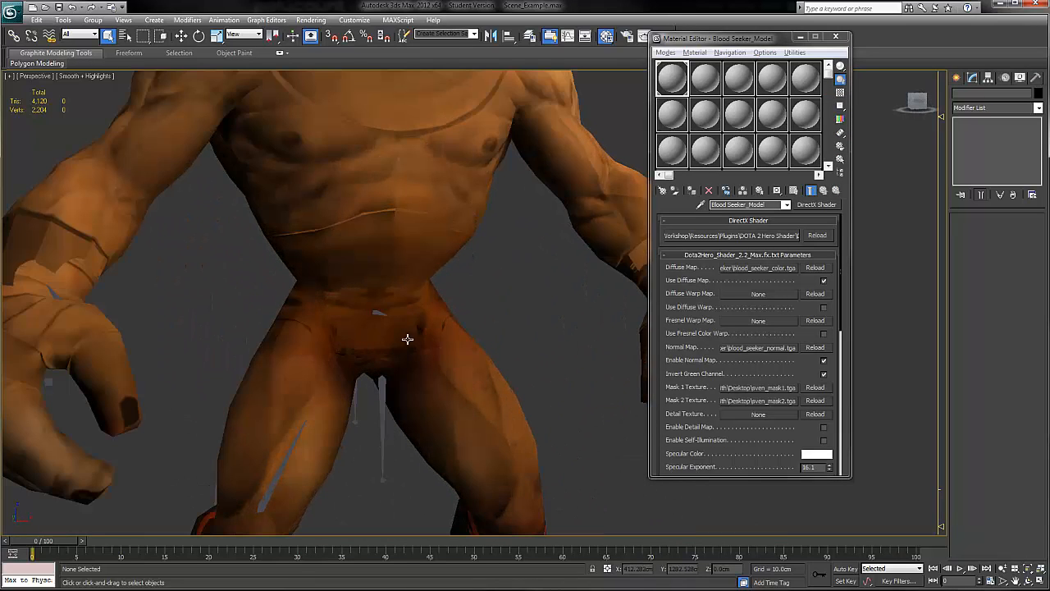
middle_click_drag(363, 327, 243, 283, "alt")
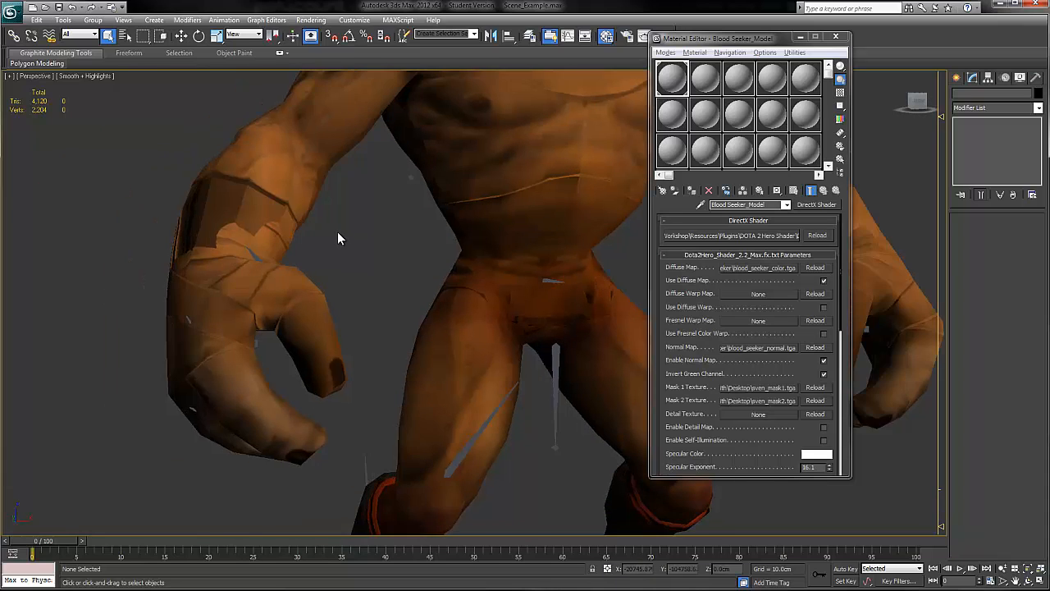
scroll(337, 237, "down", 4)
middle_click_drag(457, 230, 283, 267, "alt")
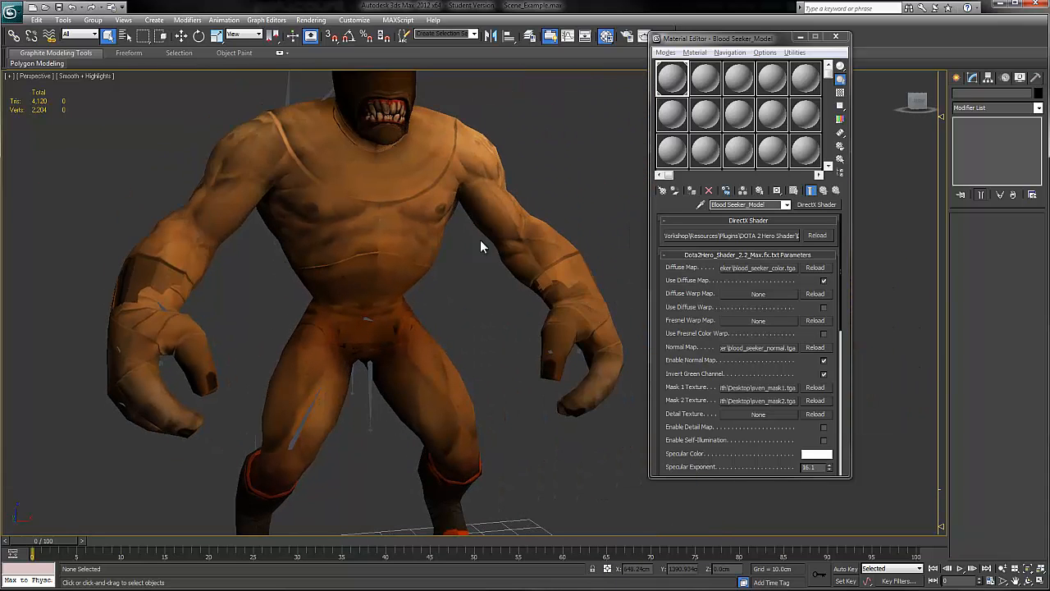
scroll(557, 238, "down", 4)
scroll(443, 293, "up", 4)
scroll(462, 293, "down", 4)
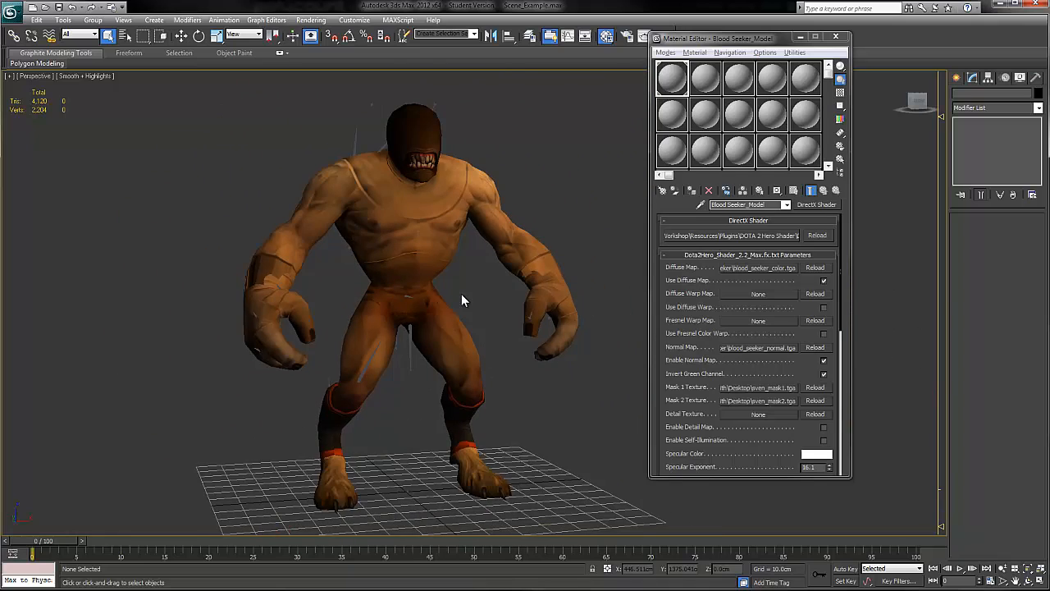
middle_click_drag(461, 294, 515, 293, "alt")
middle_click_drag(445, 229, 481, 235, "alt")
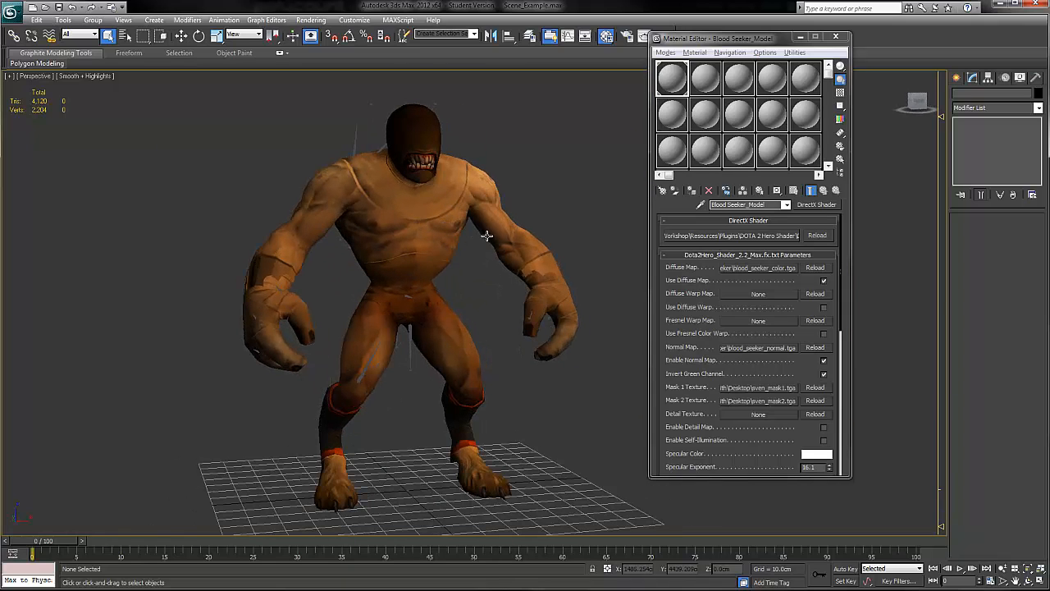
Step: Load blood_seeker_mask1 from the bloodseeker materialsrc folders as the material's Mask 1 texture
left_click(764, 387)
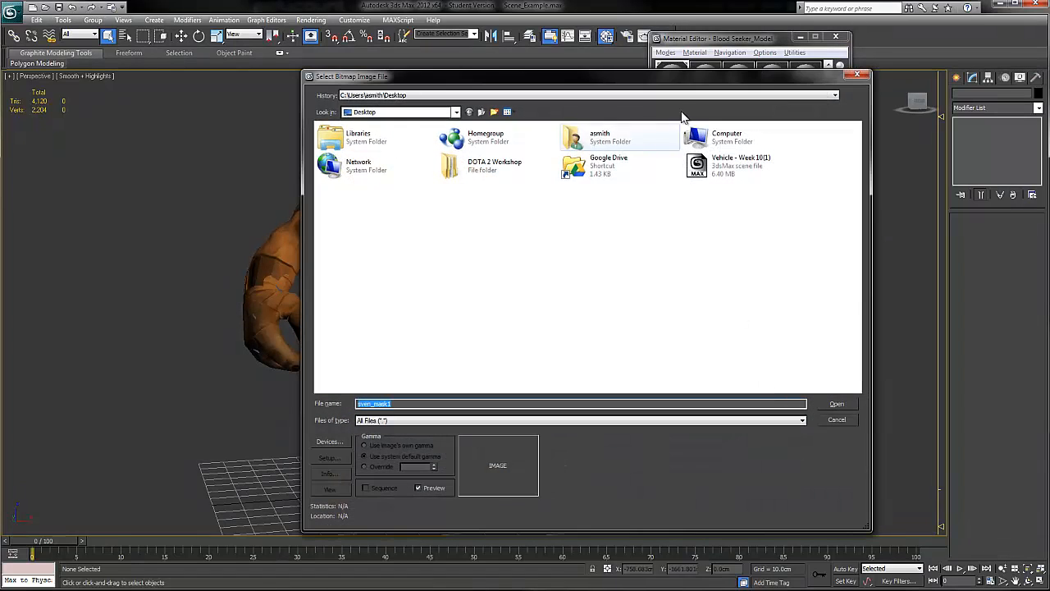
left_click(481, 168)
left_click(481, 168)
double_click(505, 165)
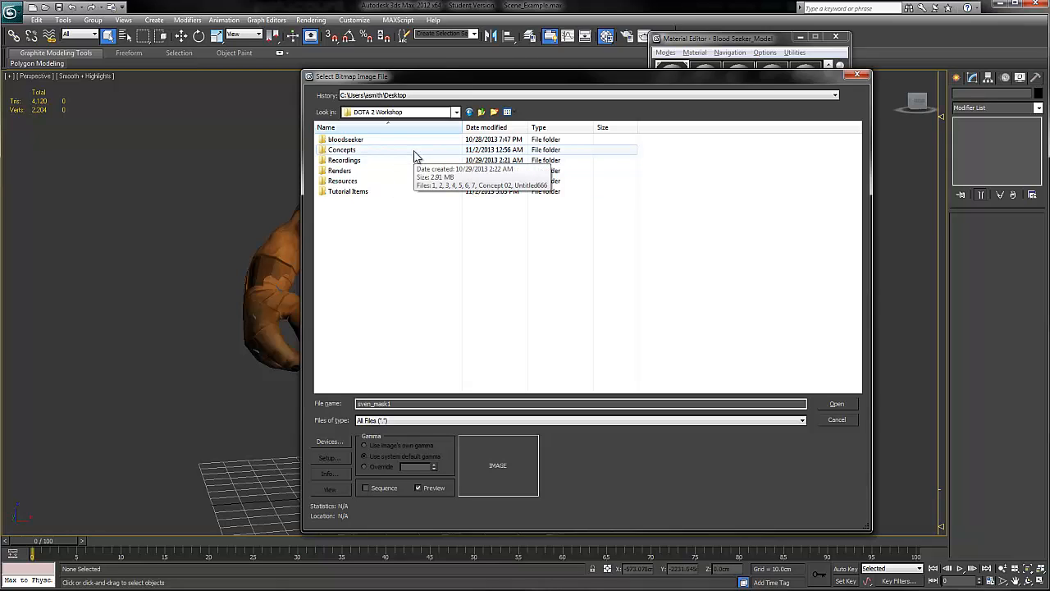
double_click(374, 140)
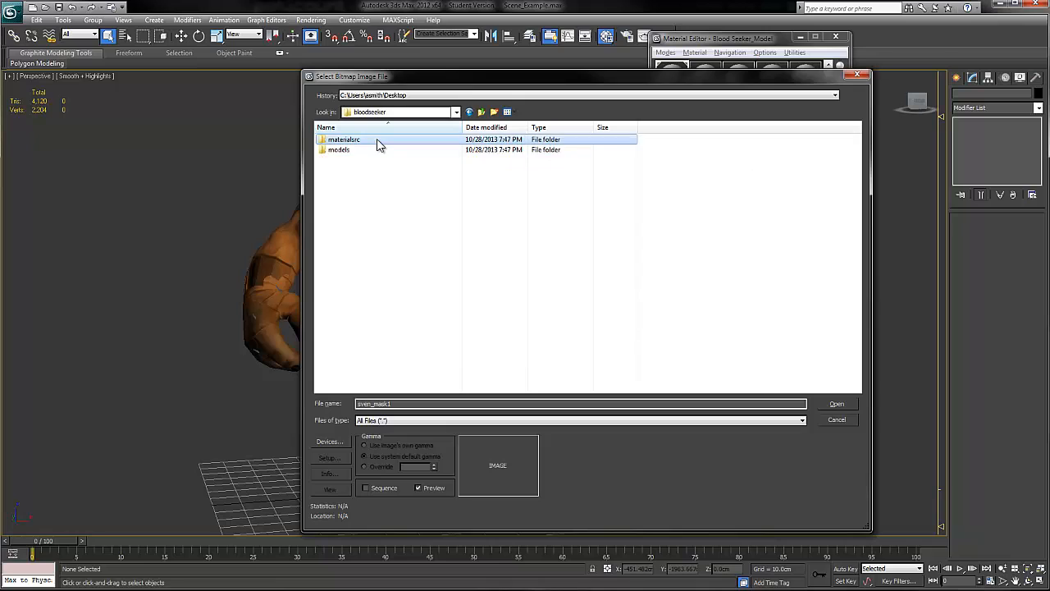
double_click(378, 149)
double_click(378, 141)
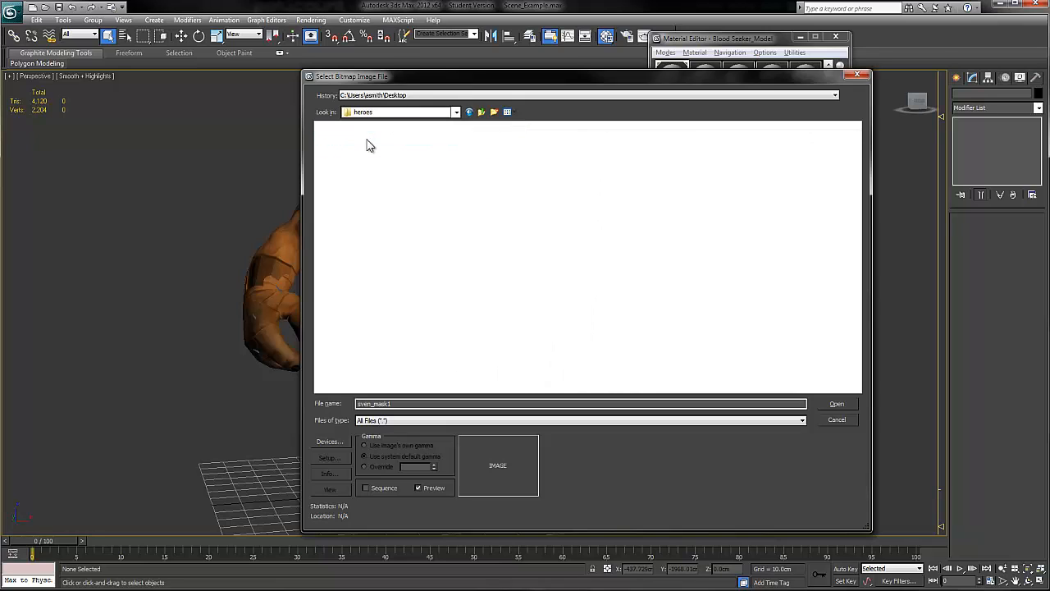
double_click(375, 143)
left_click(402, 157)
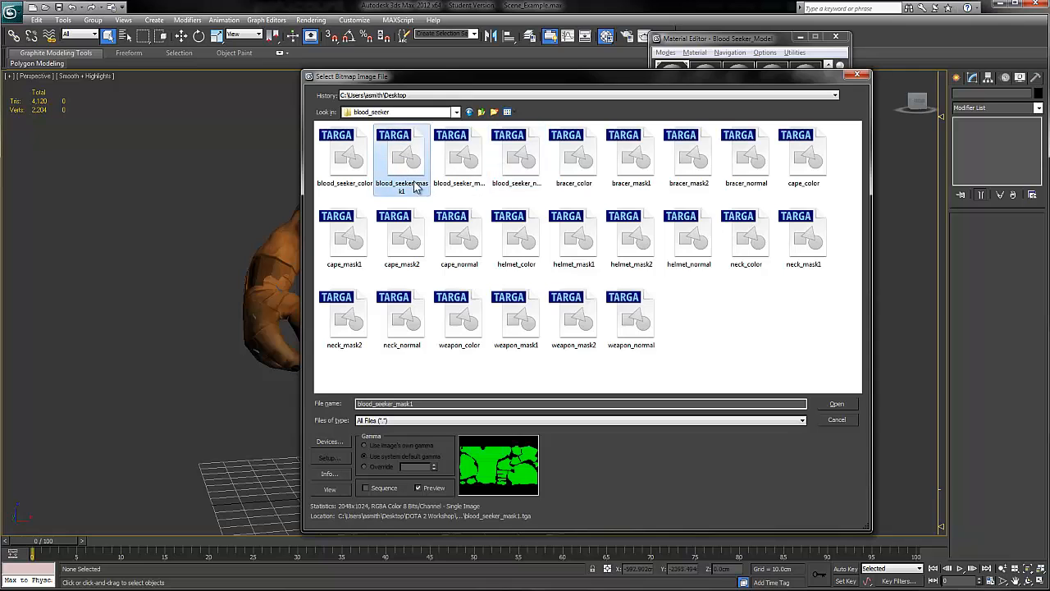
left_click(835, 403)
Step: Load blood_seeker_mask2 from the bloodseeker materialsrc folders as the material's Mask 2 texture
mouse_move(468, 255)
middle_mouse_down("alt")
mouse_move(434, 254)
mouse_move(484, 258)
middle_mouse_up("alt")
left_click(768, 399)
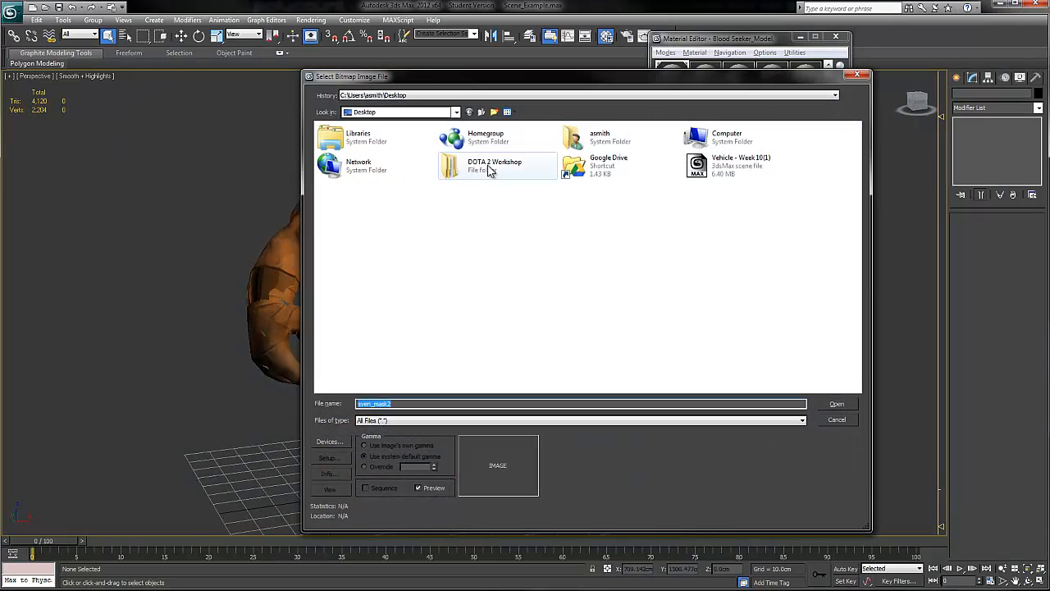
double_click(490, 169)
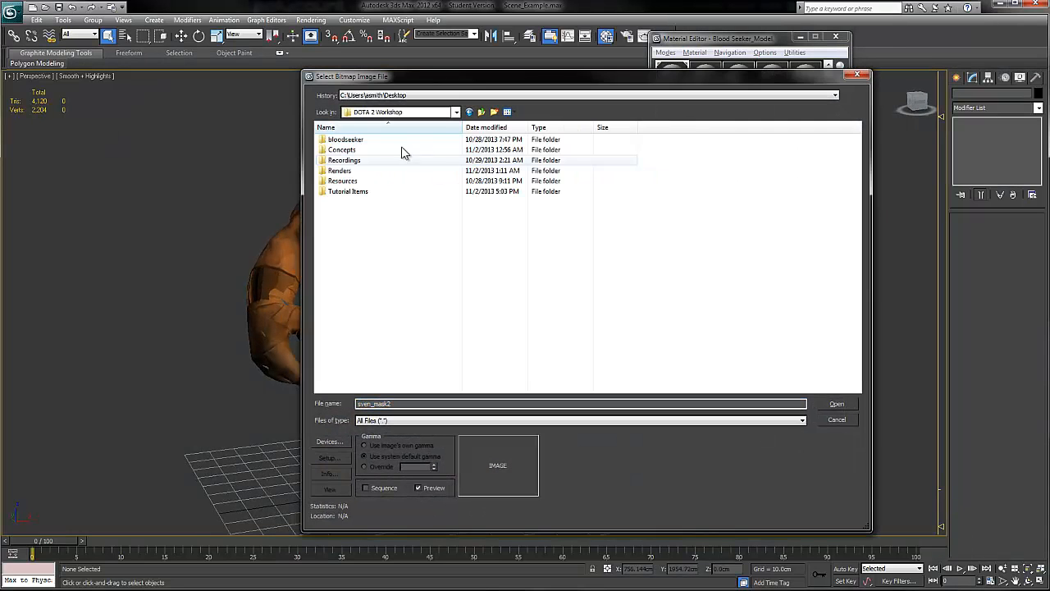
double_click(394, 139)
double_click(369, 143)
double_click(365, 143)
double_click(365, 143)
double_click(365, 142)
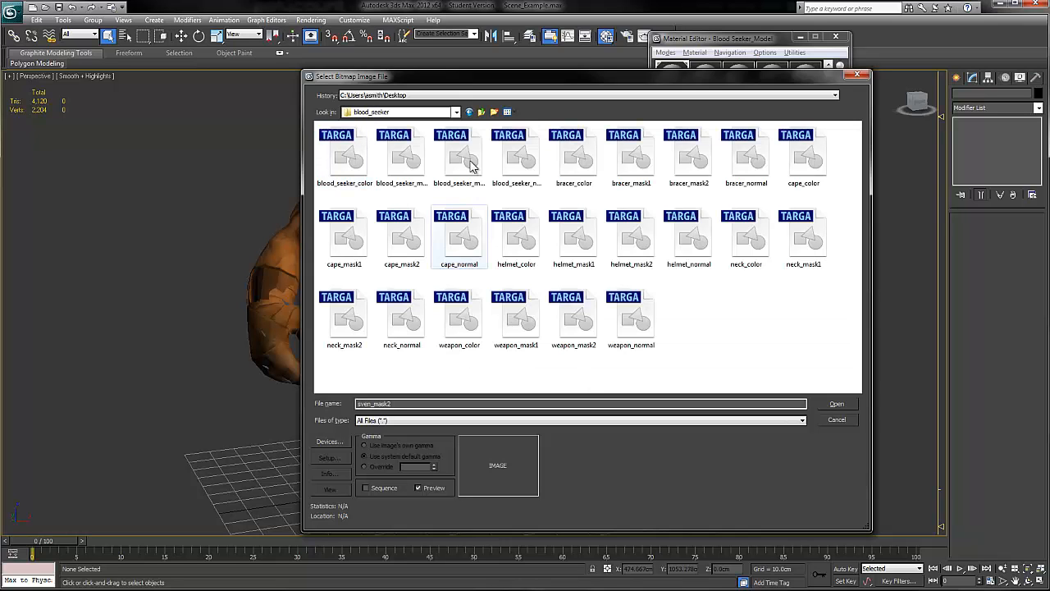
left_click(464, 156)
left_click(834, 403)
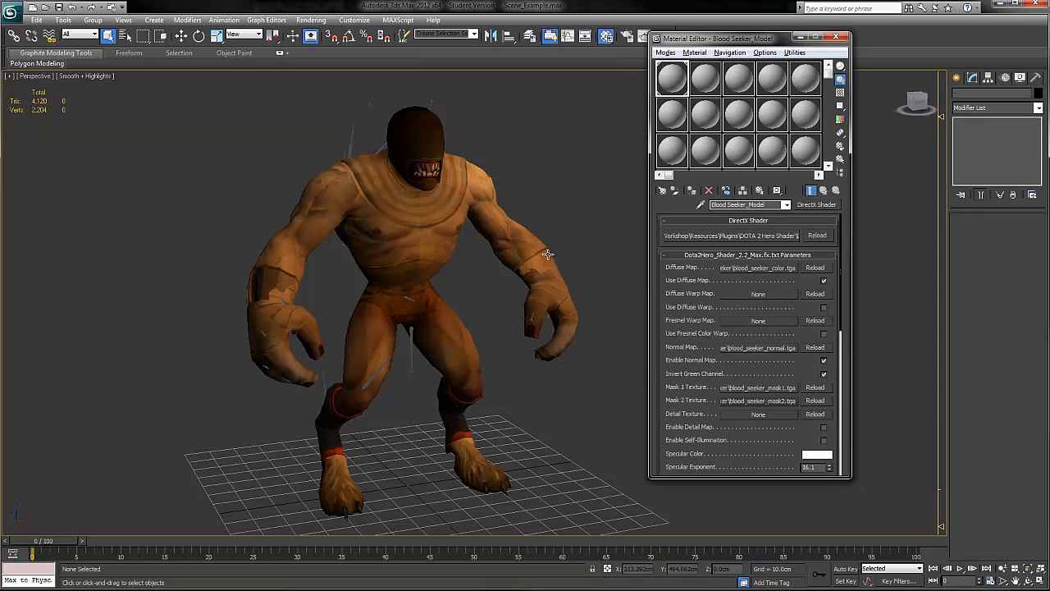
Step: Lower the material's rim light scale to 3.0 after trying 6.0 and 4, keeping rim lighting and specular custom Fresnel ranges enabled
middle_click_drag(584, 238, 508, 236, "alt")
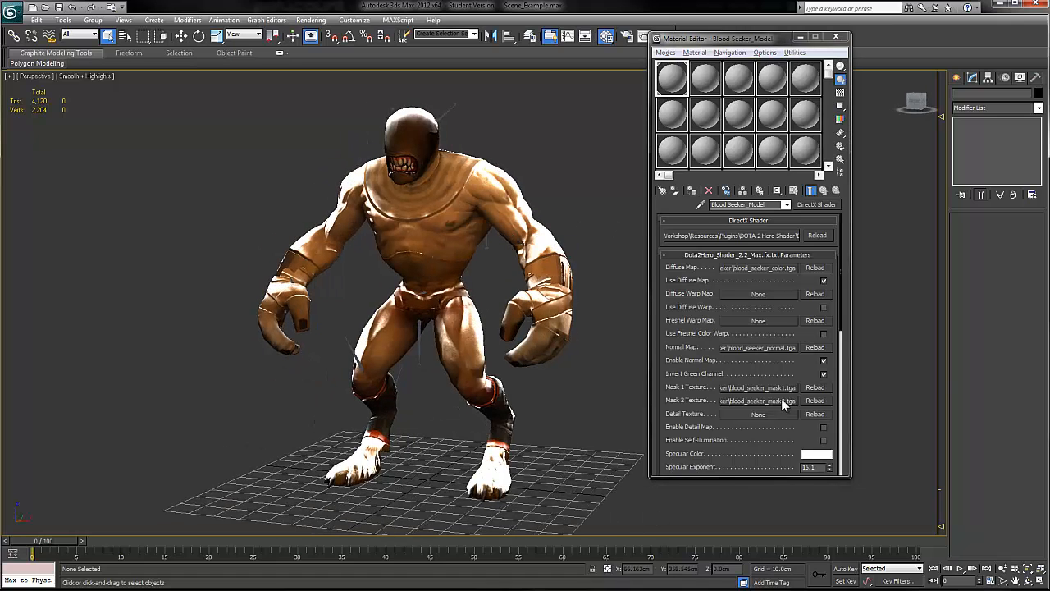
left_click_drag(806, 372, 792, 220)
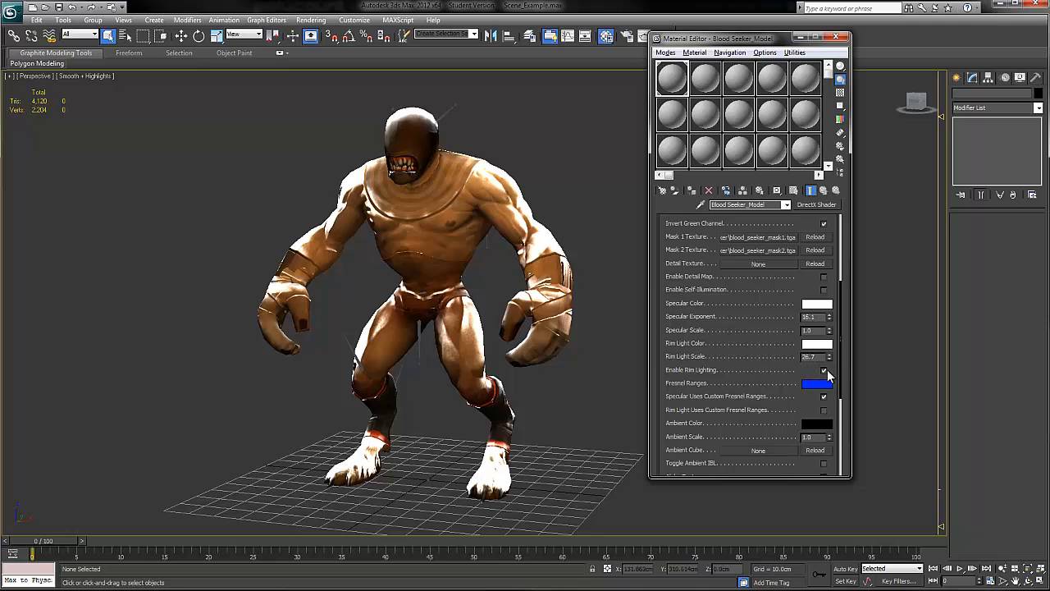
left_click(823, 370)
left_click(823, 396)
left_click(830, 360)
left_click_drag(829, 359, 822, 472)
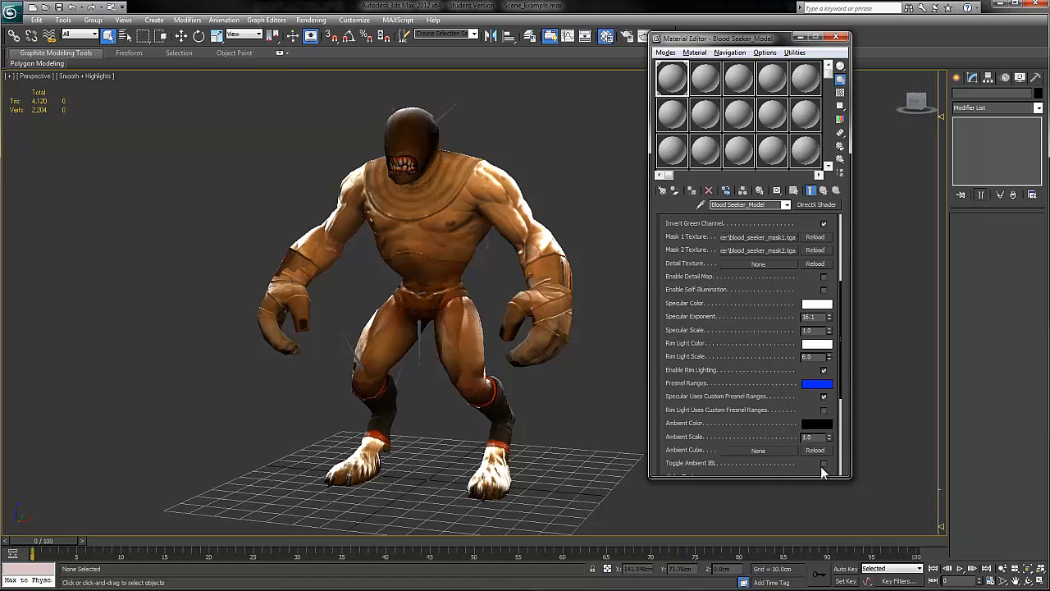
double_click(817, 357)
type("4")
key("Tab")
middle_click_drag(632, 297, 501, 278, "alt")
double_click(819, 358)
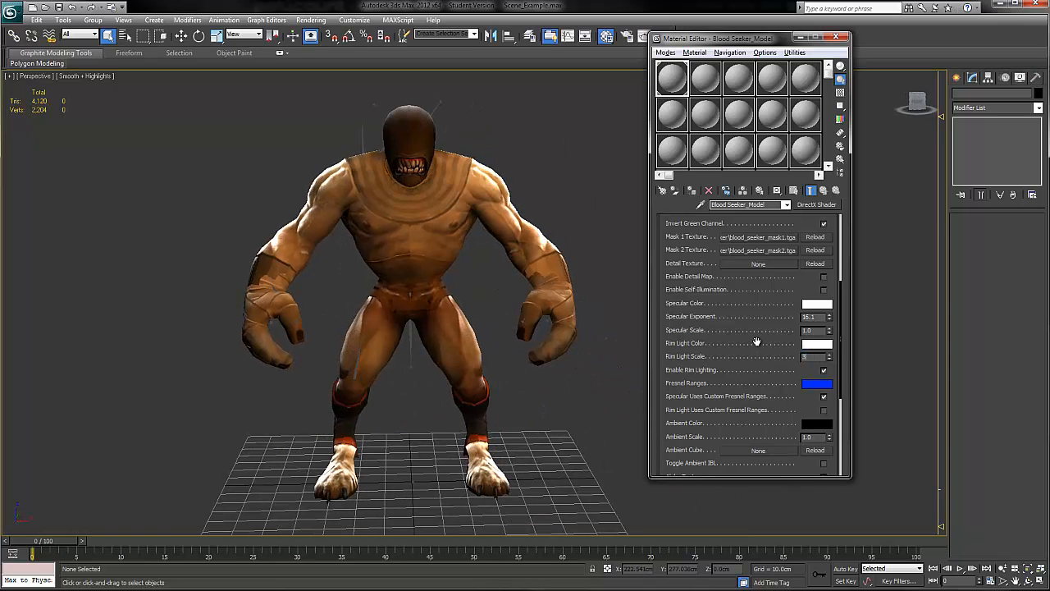
Step: Examine the rim lighting on the hero from several angles and distances, including the light's position relative to the model
middle_click_drag(644, 338, 479, 302, "alt")
scroll(477, 299, "up", 5)
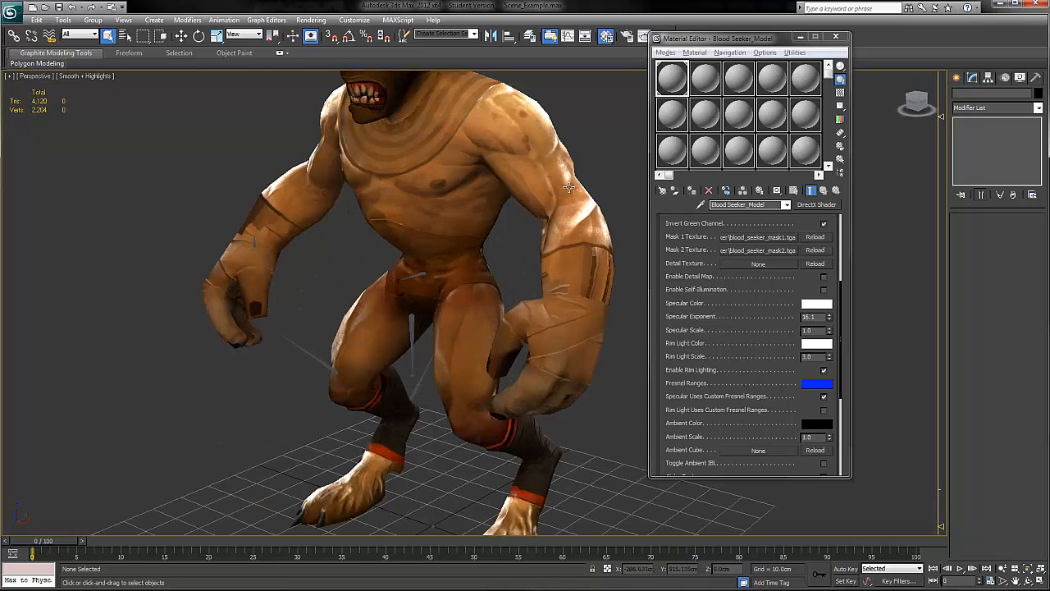
middle_click_drag(536, 104, 562, 191)
scroll(568, 230, "down", 3)
scroll(566, 246, "down", 6)
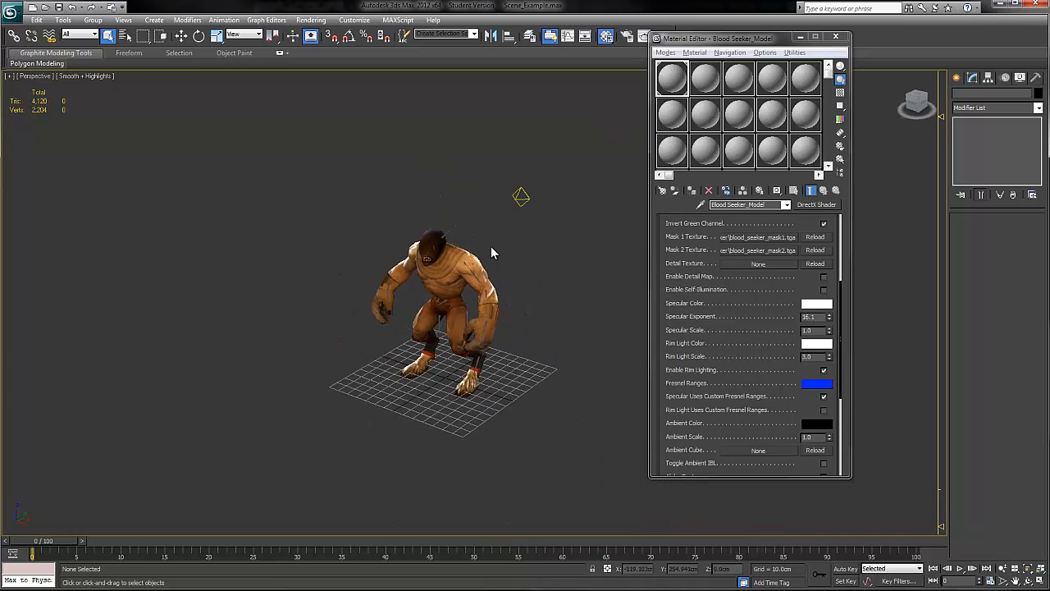
middle_click_drag(490, 246, 500, 253)
scroll(517, 252, "up", 5)
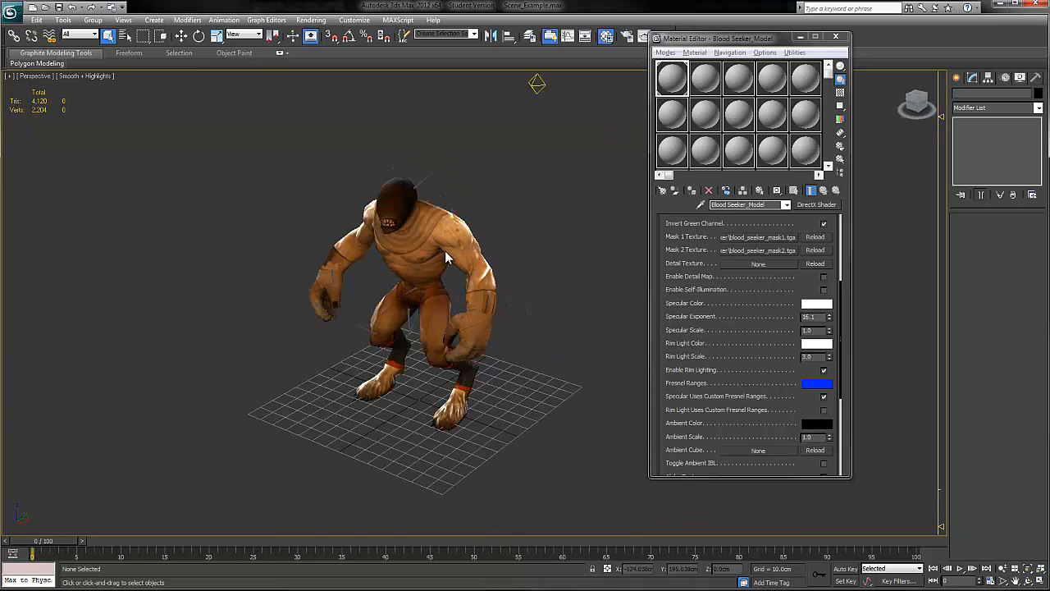
mouse_move(418, 227)
middle_mouse_down("alt")
mouse_move(470, 224)
mouse_move(418, 208)
middle_mouse_up("alt")
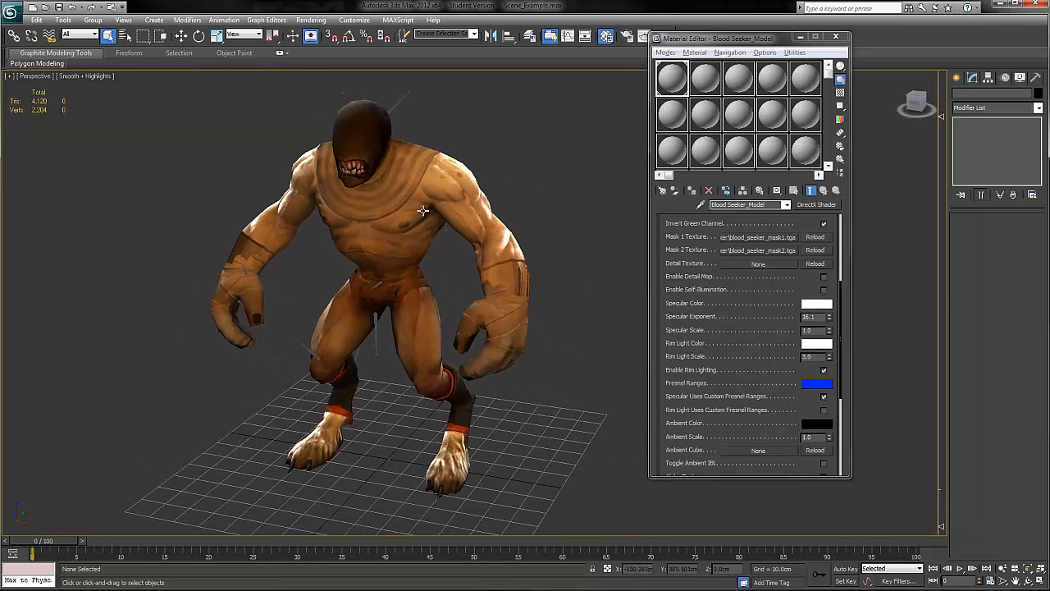
Step: Open the rim light color for editing, then switch to the Bloodseeker reference image and examine the rim light on its side view
left_click(816, 343)
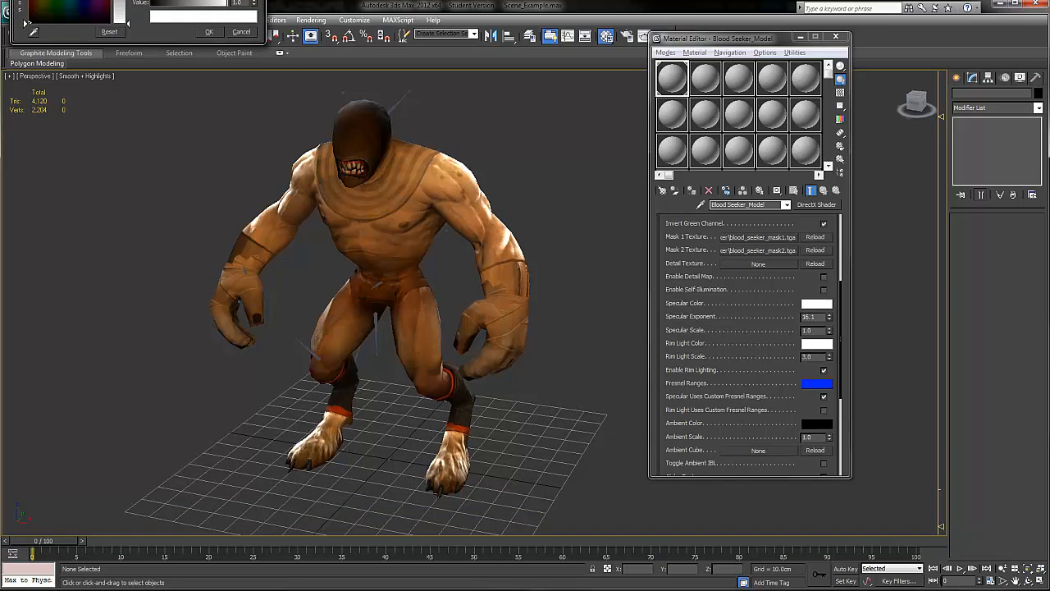
left_click_drag(206, 2, 640, 139)
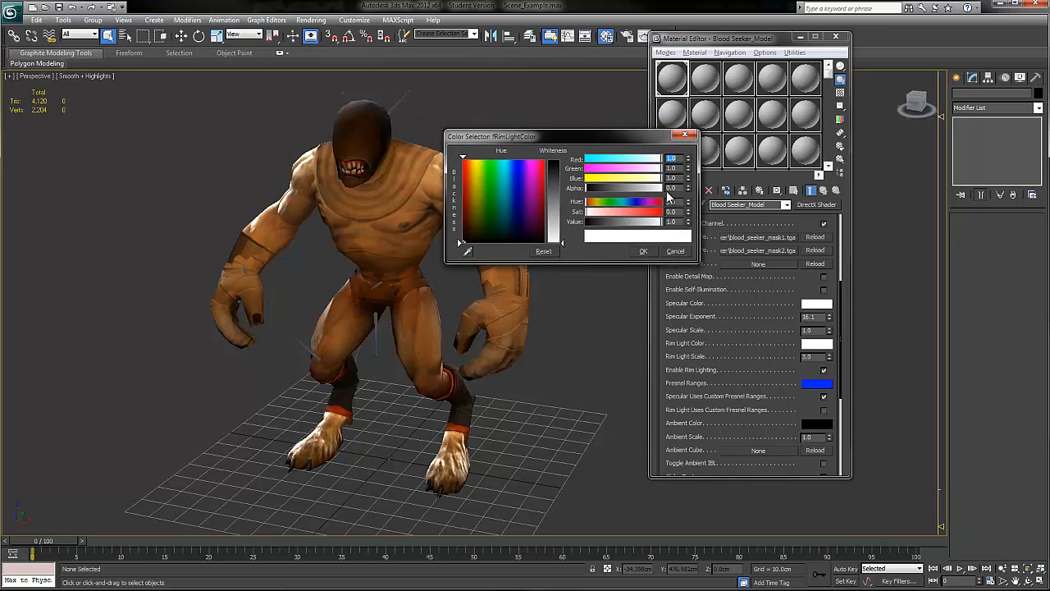
key("alt+Tab")
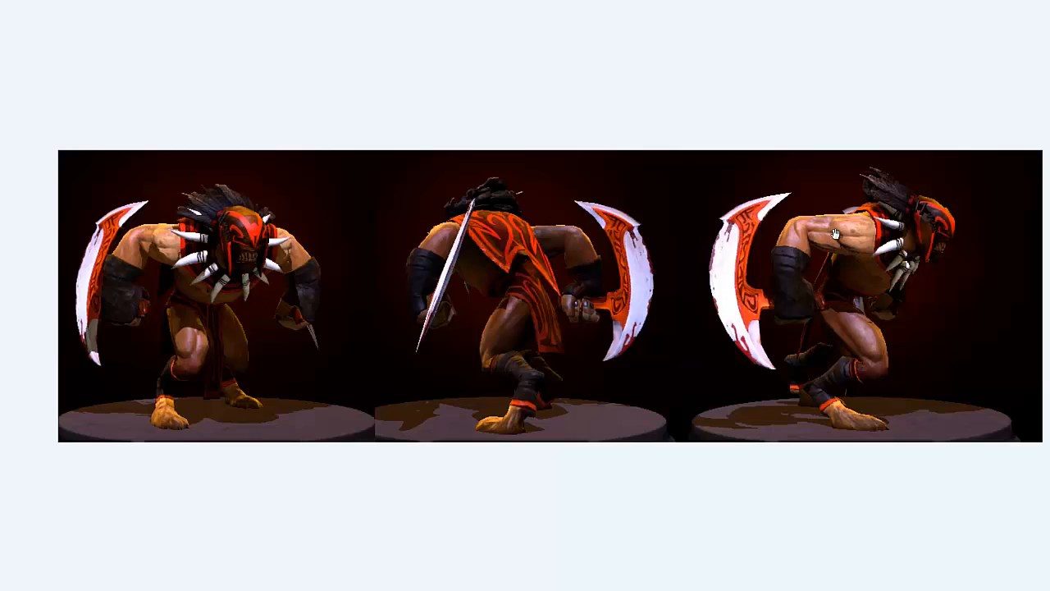
scroll(824, 233, "up", 3)
left_click_drag(656, 229, 484, 224)
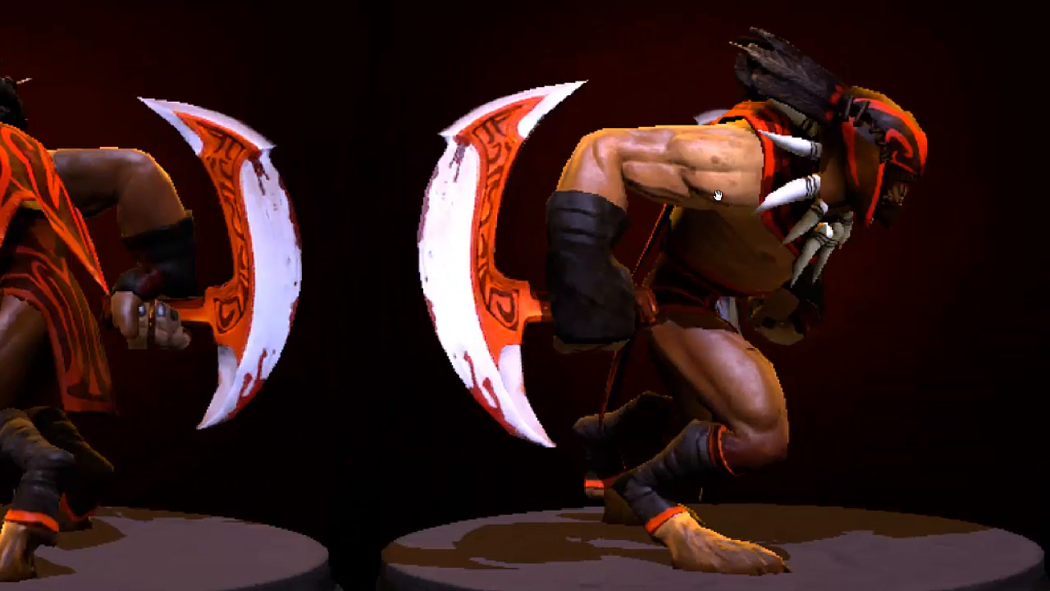
scroll(716, 195, "up", 1)
left_click_drag(730, 176, 603, 143)
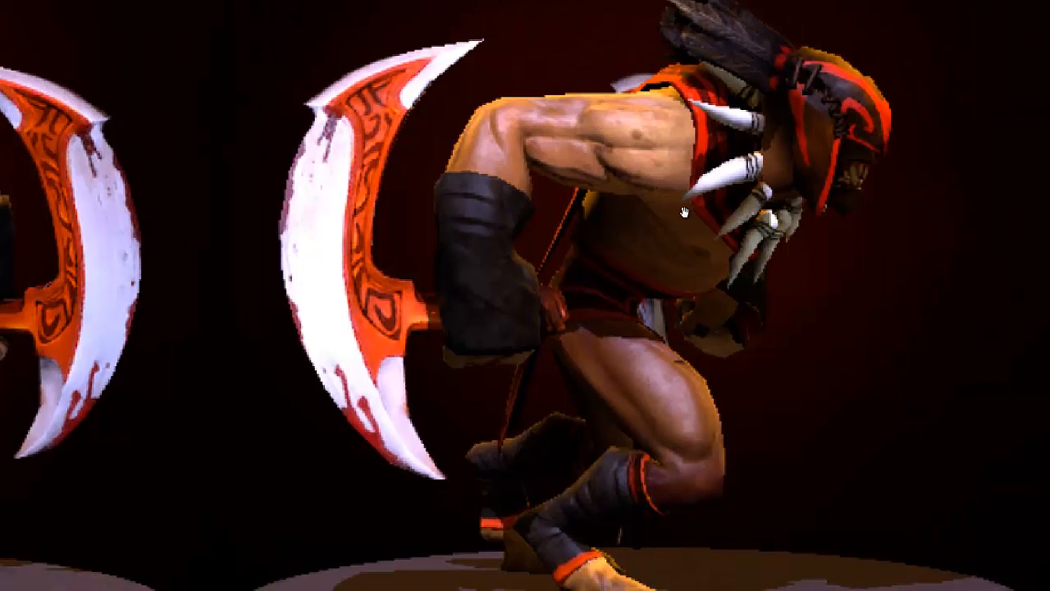
scroll(681, 214, "down", 1)
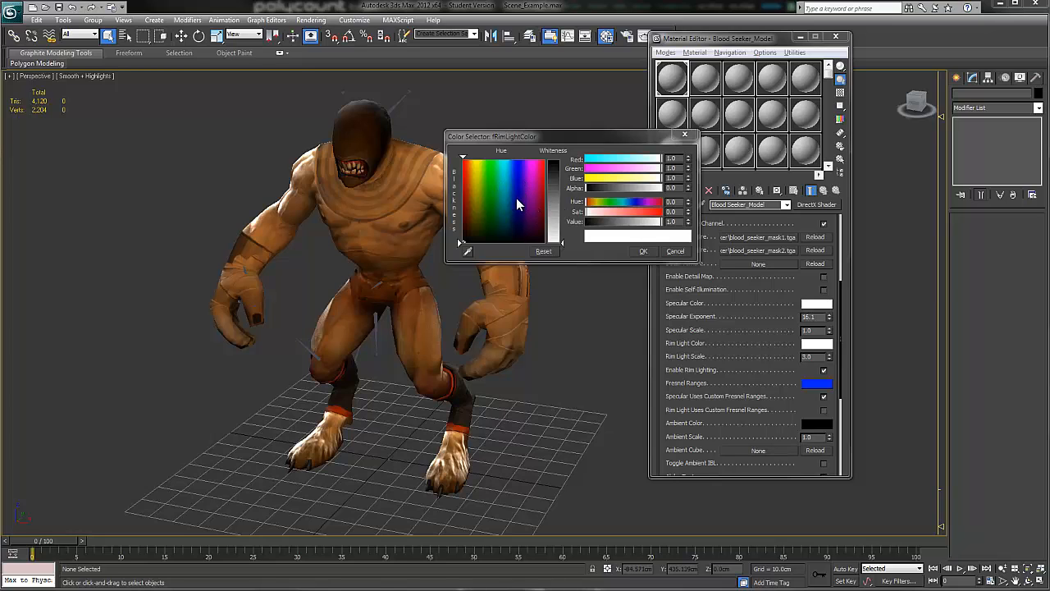
Step: Set the material's rim light color to a pale salmon: red 0.949, green 0.635, blue 0.592
left_click(471, 174)
left_click_drag(562, 242, 559, 208)
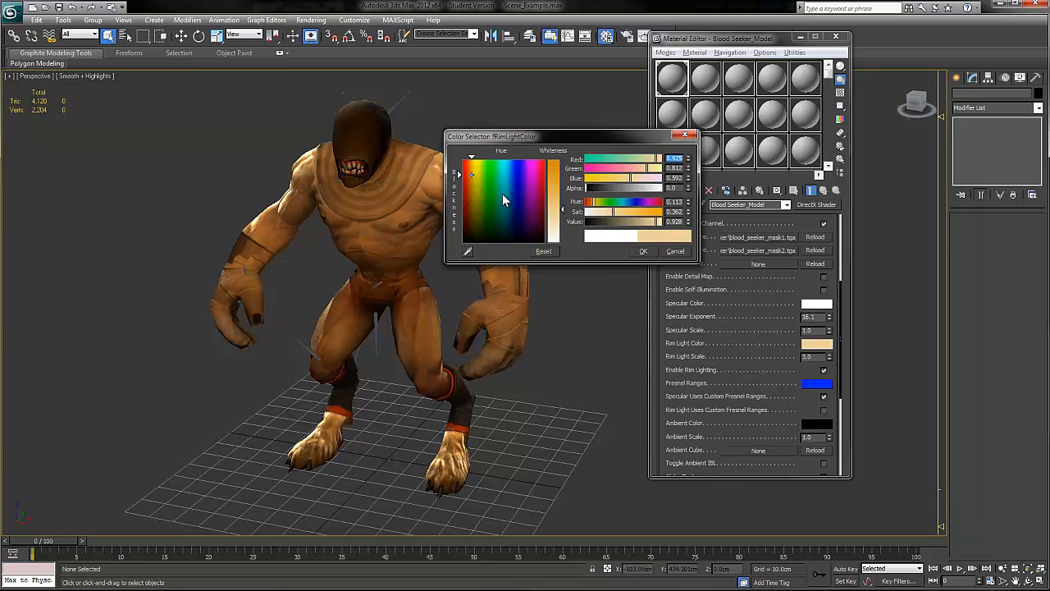
left_click_drag(471, 175, 465, 173)
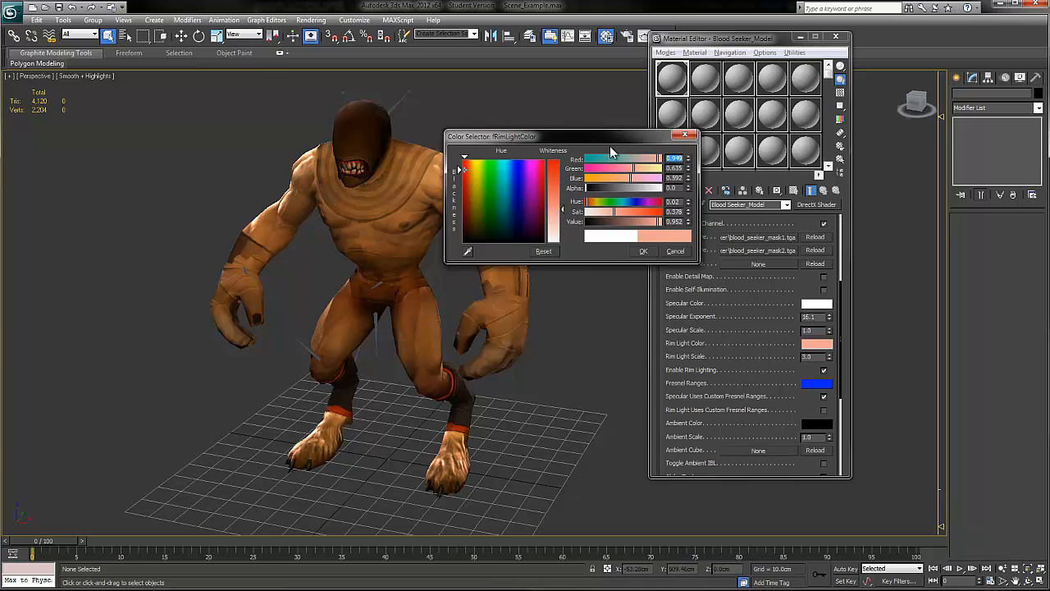
left_click_drag(625, 137, 724, 248)
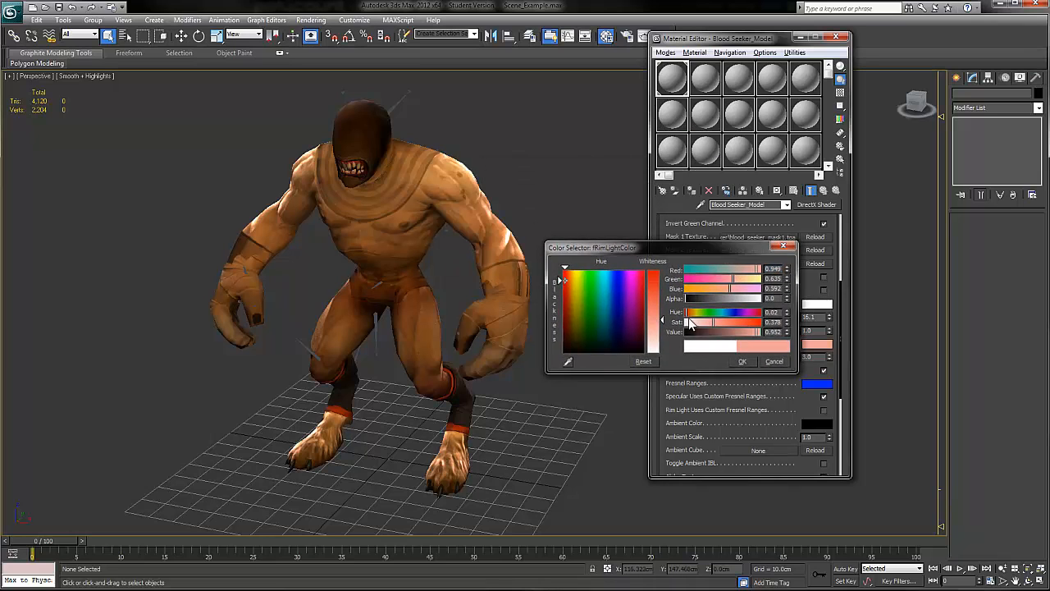
left_click(742, 361)
Step: Examine the tinted rim light on the hero's shoulders and arms from several angles and distances
mouse_move(534, 204)
middle_mouse_down("alt")
mouse_move(574, 210)
mouse_move(535, 211)
middle_mouse_up("alt")
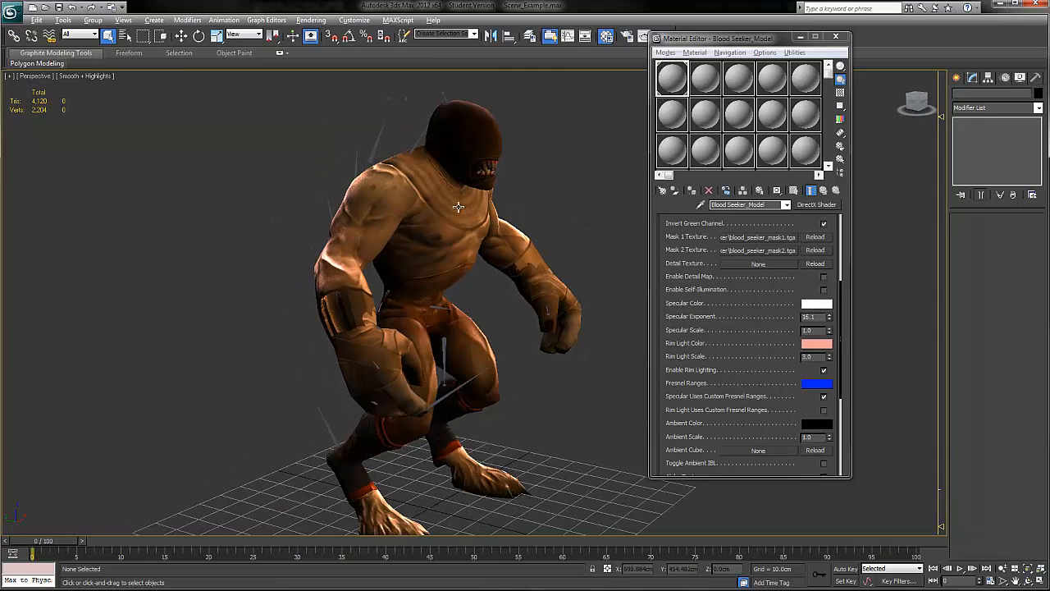
middle_click_drag(425, 211, 517, 185, "alt")
scroll(529, 211, "up", 3)
scroll(534, 212, "down", 3)
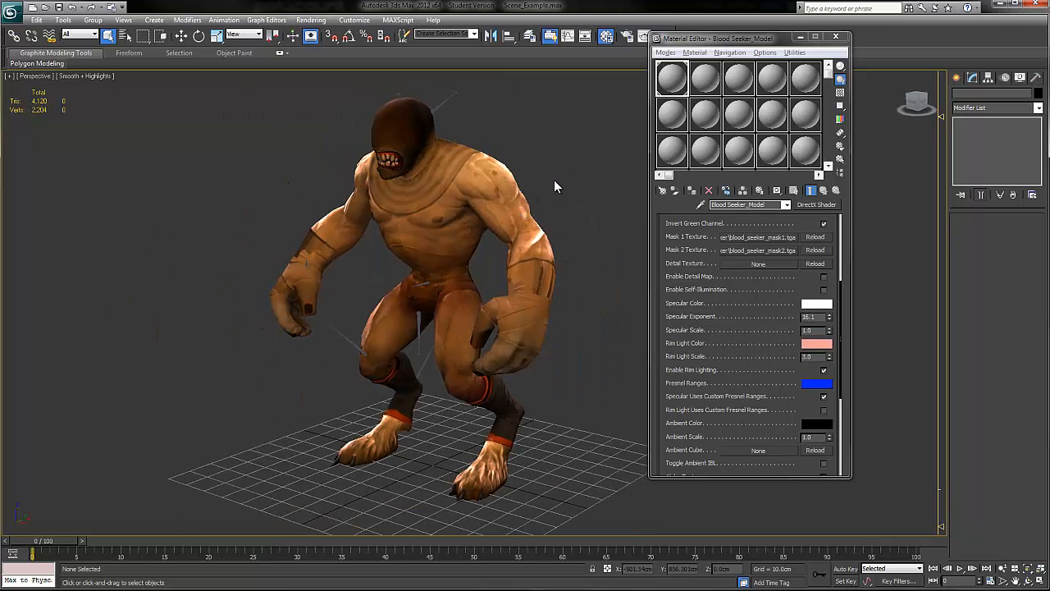
middle_click_drag(528, 186, 510, 199, "alt")
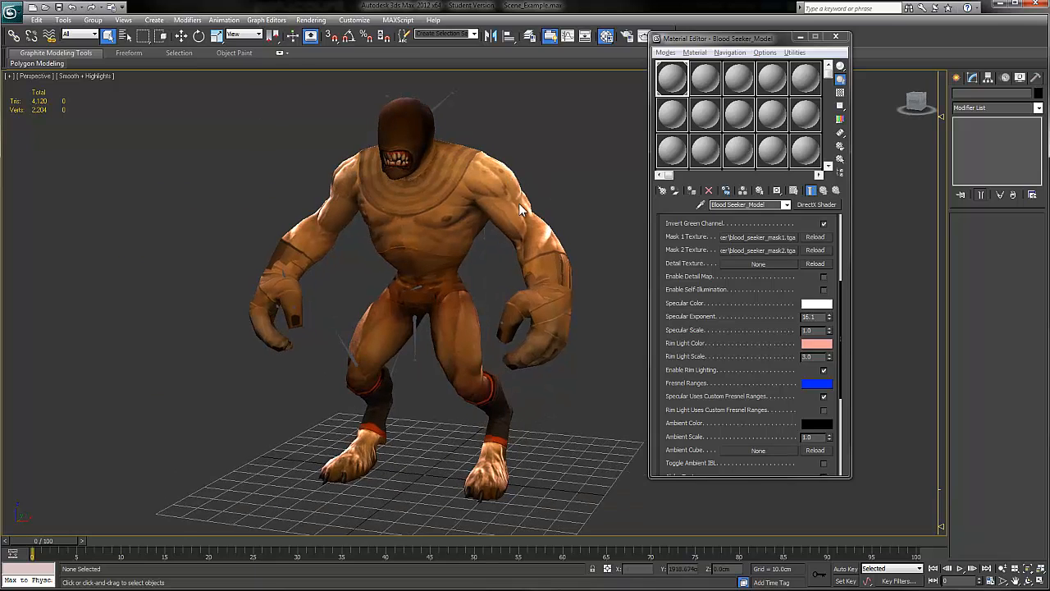
middle_click_drag(529, 164, 420, 202, "alt")
scroll(456, 199, "up", 3)
middle_click_drag(481, 191, 368, 136)
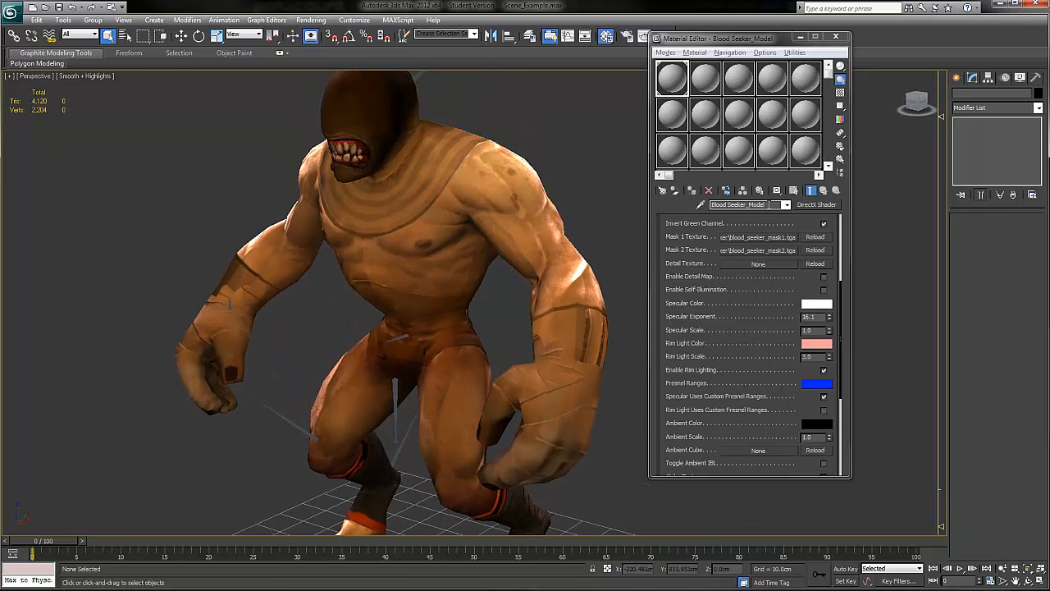
Step: Change the second material slot to a DirectX Shader material, keeping the old material as a sub-material
left_click(707, 79)
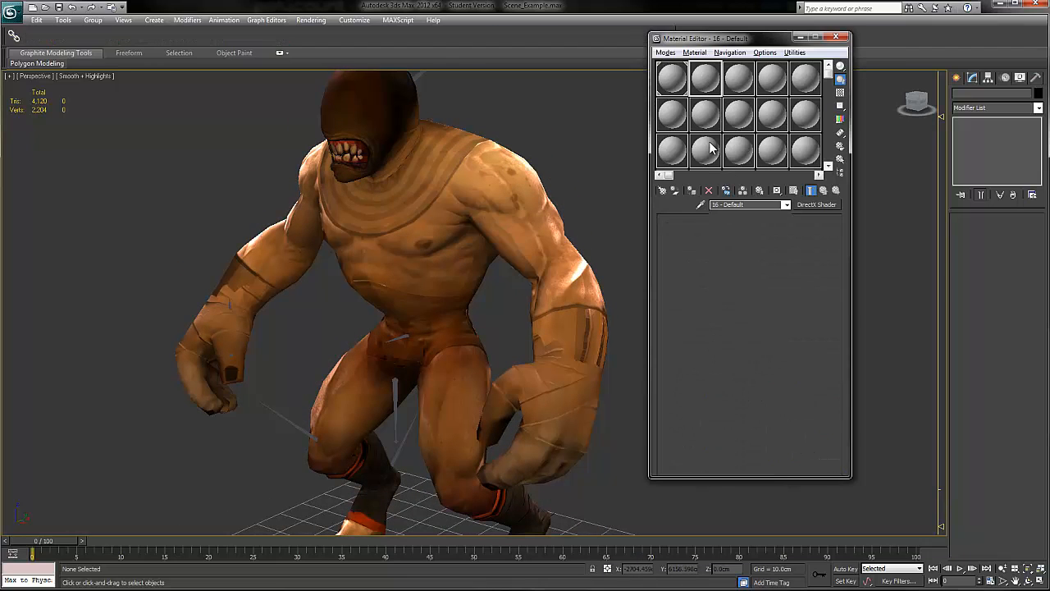
left_click(817, 205)
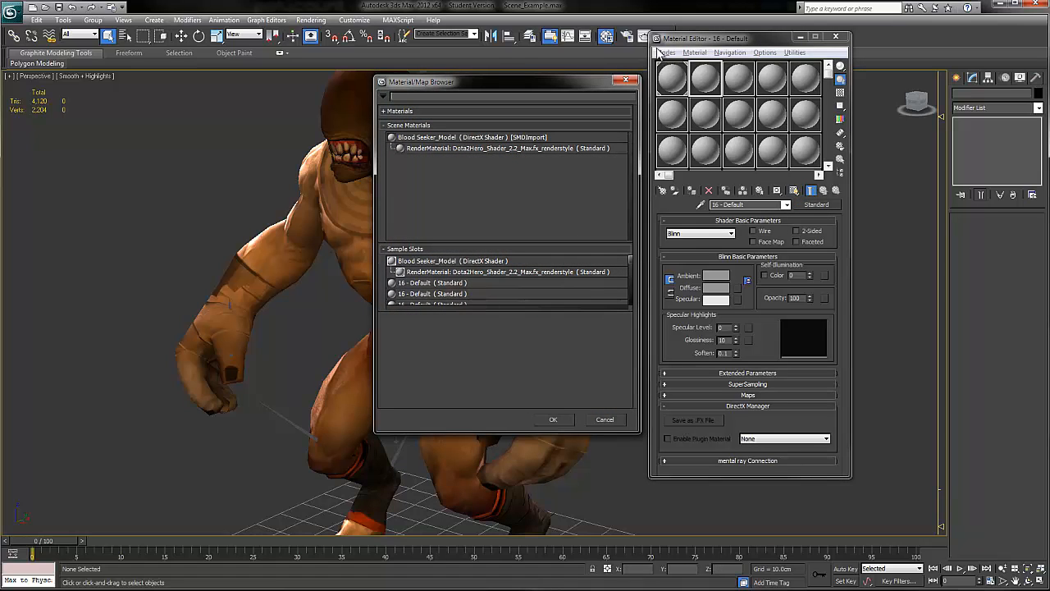
left_click(438, 125)
left_click(418, 139)
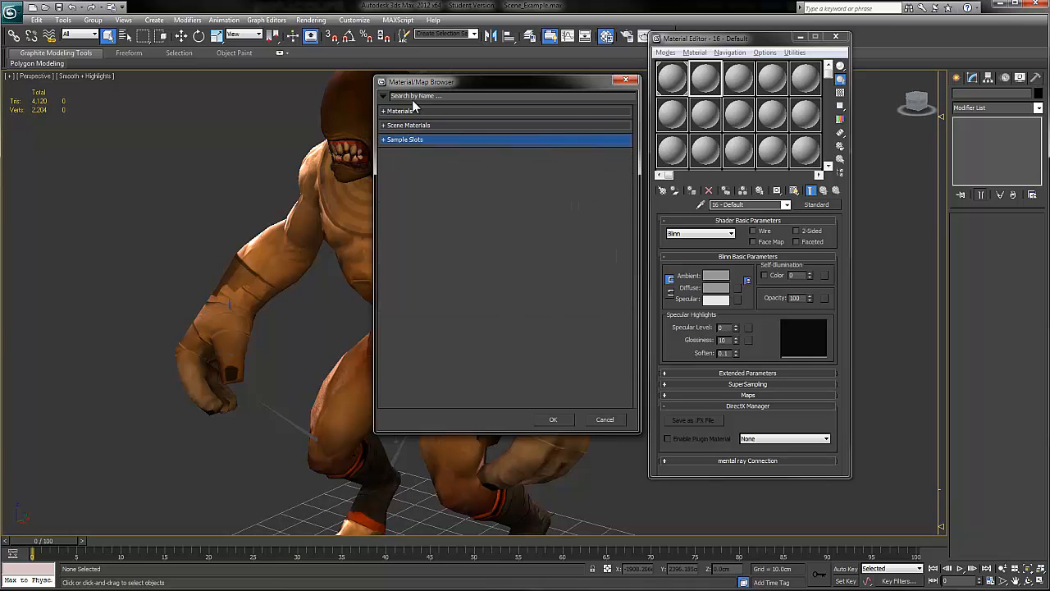
left_click(415, 110)
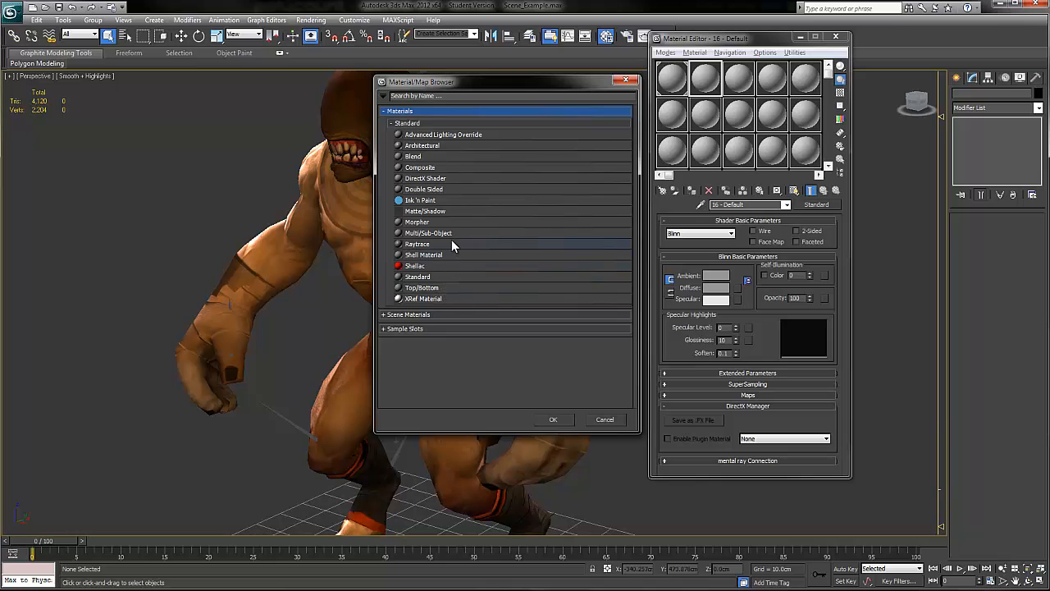
left_click(463, 179)
left_click(556, 420)
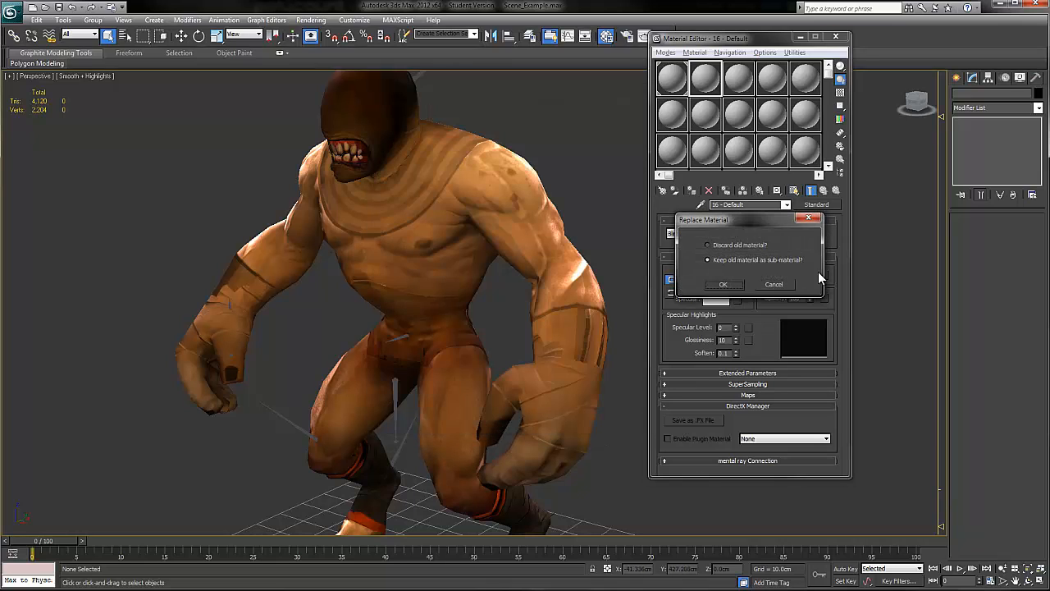
left_click(733, 284)
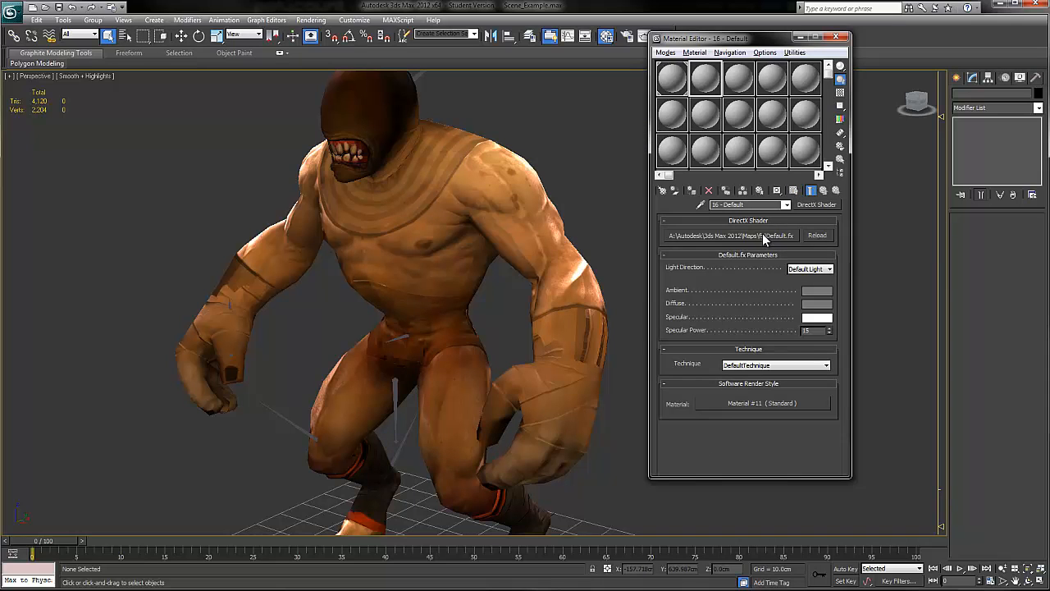
Step: Load Dota2Hero_Shader_2.2_Max.fx.txt from DOTA 2 Workshop's Resources, Plugins, DOTA 2 Hero Shader folder as the second material's effect file
left_click(762, 234)
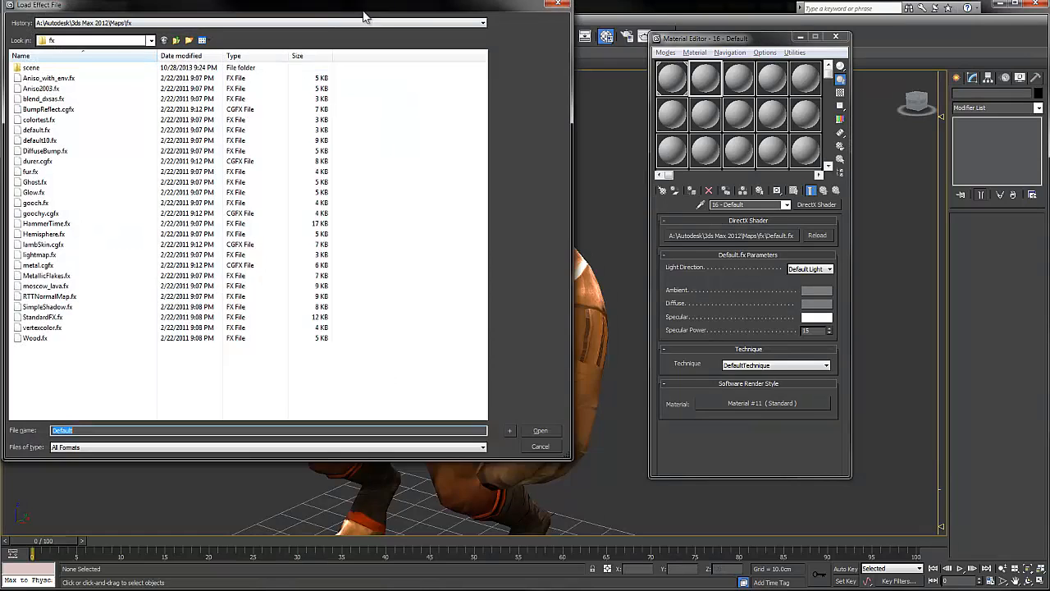
left_click_drag(351, 14, 481, 44)
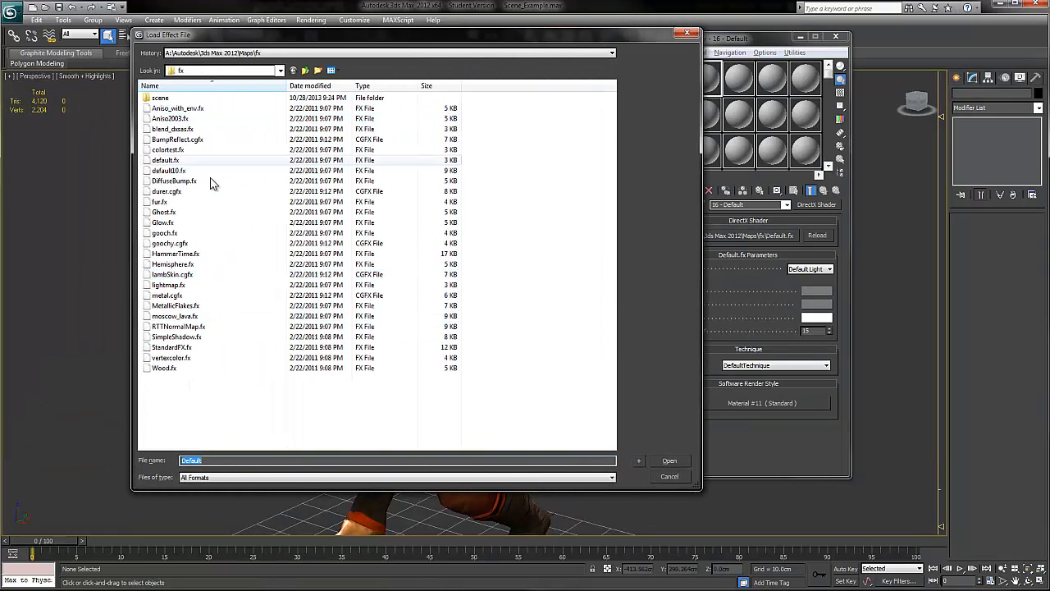
left_click(280, 71)
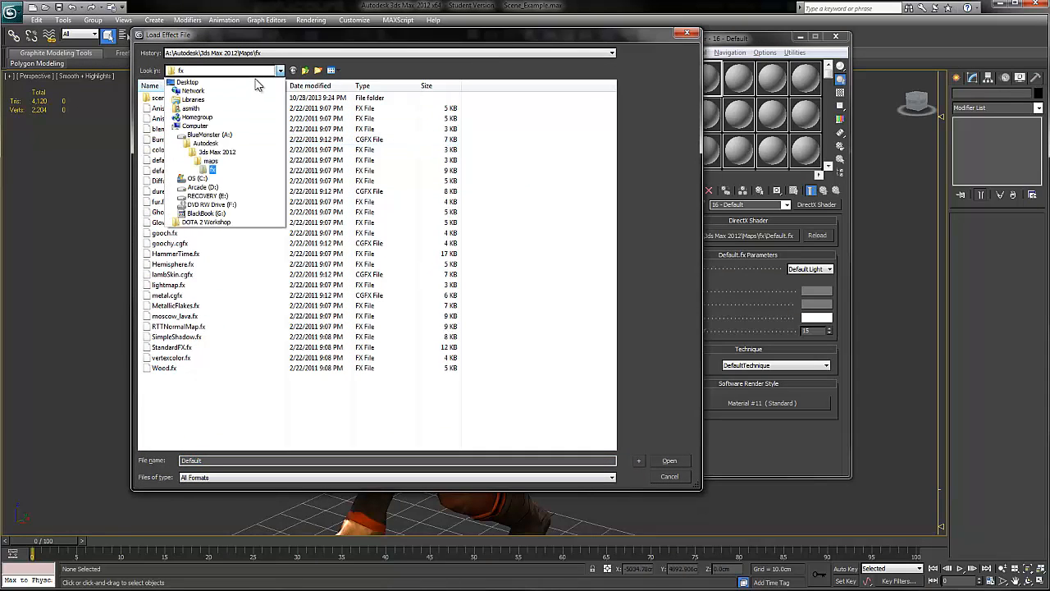
left_click(248, 83)
double_click(434, 133)
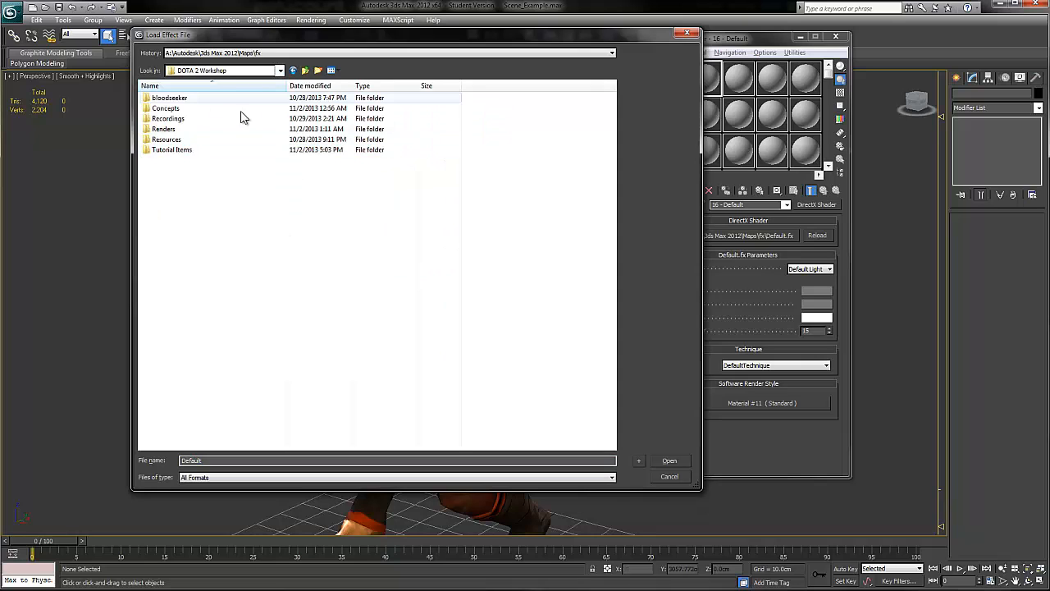
double_click(183, 140)
double_click(188, 144)
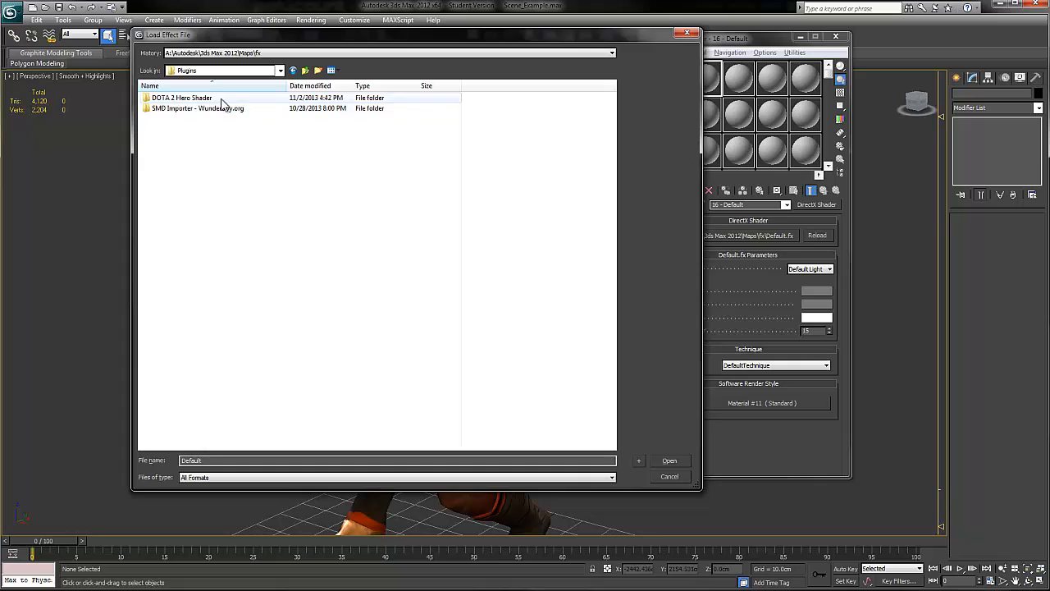
double_click(182, 98)
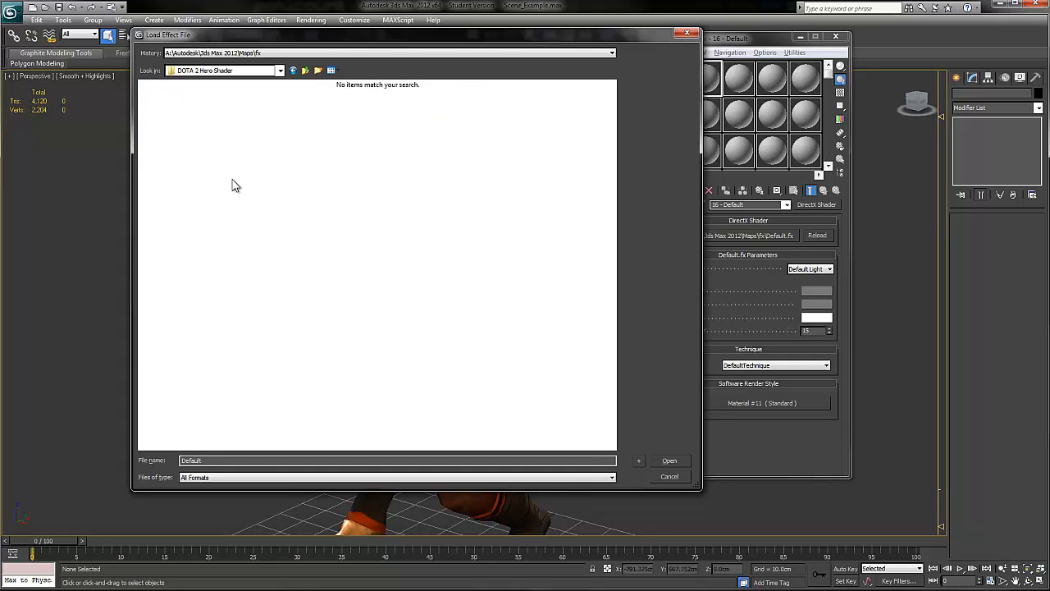
left_click(216, 476)
left_click(208, 516)
left_click(167, 115)
left_click(670, 461)
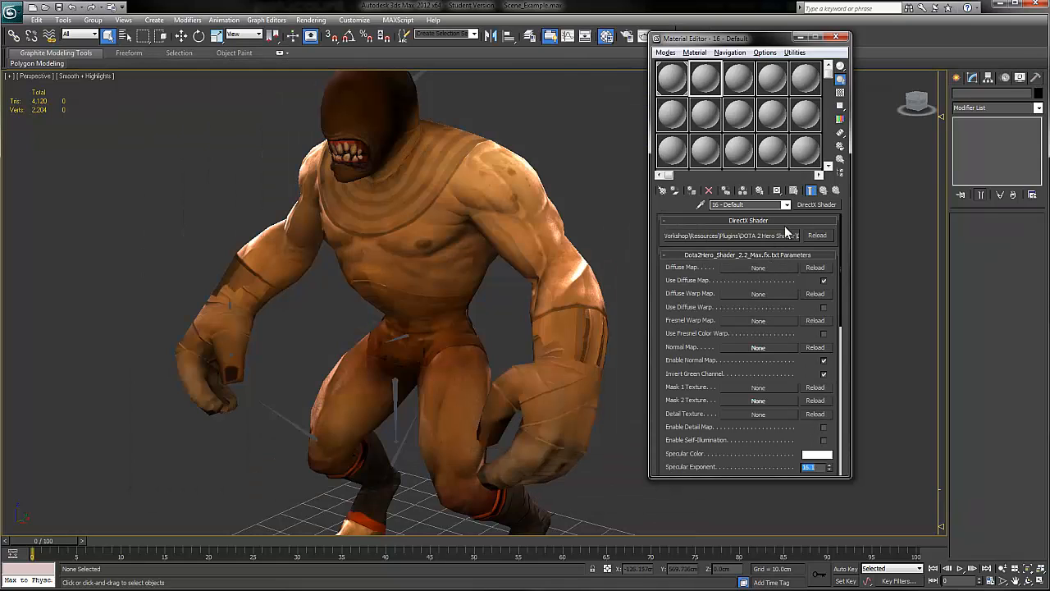
Step: Rename the second material Blood Seeker_Head, reusing the first material's name with Head as the ending
left_click_drag(764, 206, 676, 206)
left_click(677, 81)
left_click_drag(771, 206, 660, 201)
key("ctrl+c")
left_click(705, 82)
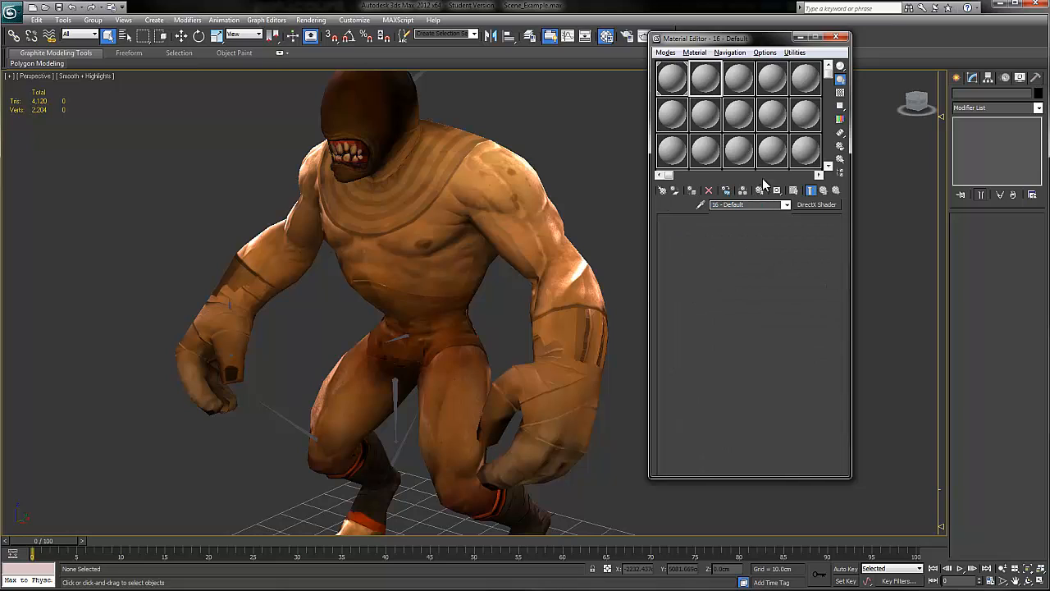
left_click_drag(748, 204, 665, 200)
key("ctrl+v")
key("BackSpace")
key("BackSpace")
key("BackSpace")
key("BackSpace")
key("BackSpace")
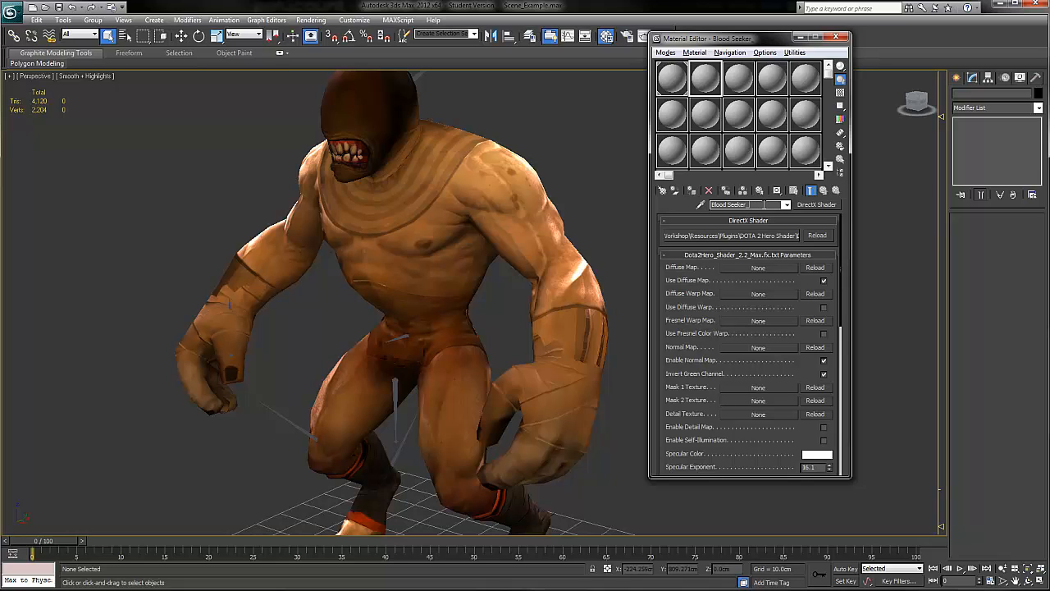
type("Head")
Step: Import bs_head.smd from the smd folder into the scene, moving the material editor clear of the hero
middle_click_drag(492, 218, 580, 238, "alt")
scroll(535, 217, "down", 3)
middle_click_drag(581, 238, 571, 205)
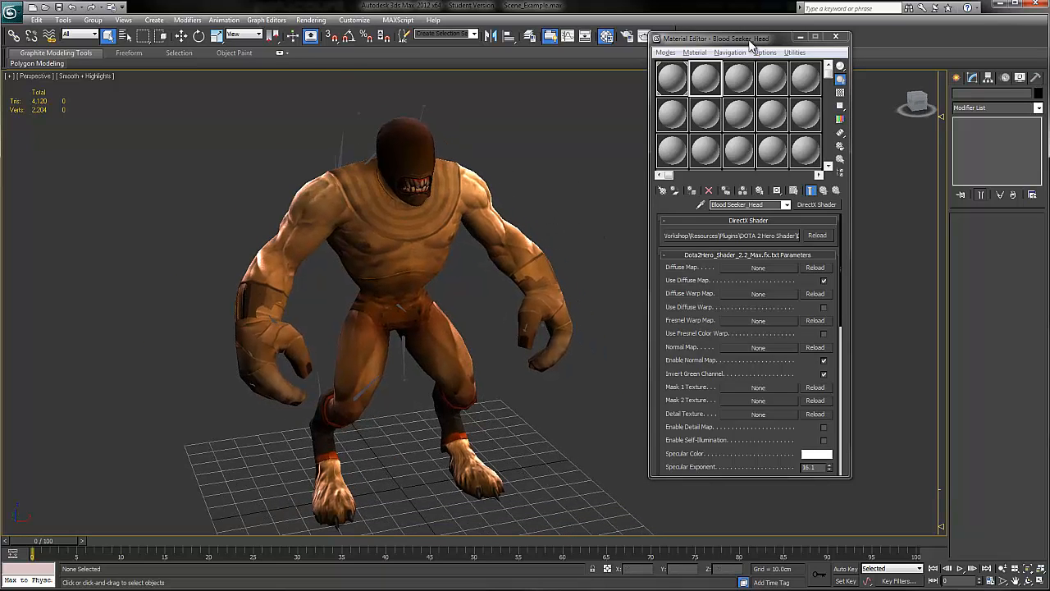
left_click_drag(723, 36, 760, 79)
left_click(12, 11)
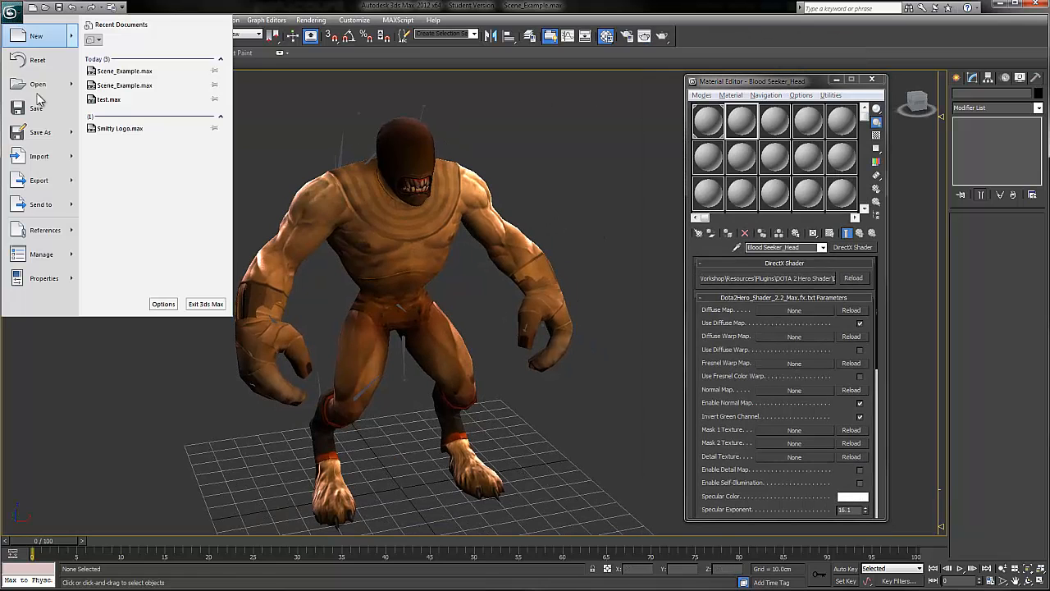
left_click(43, 153)
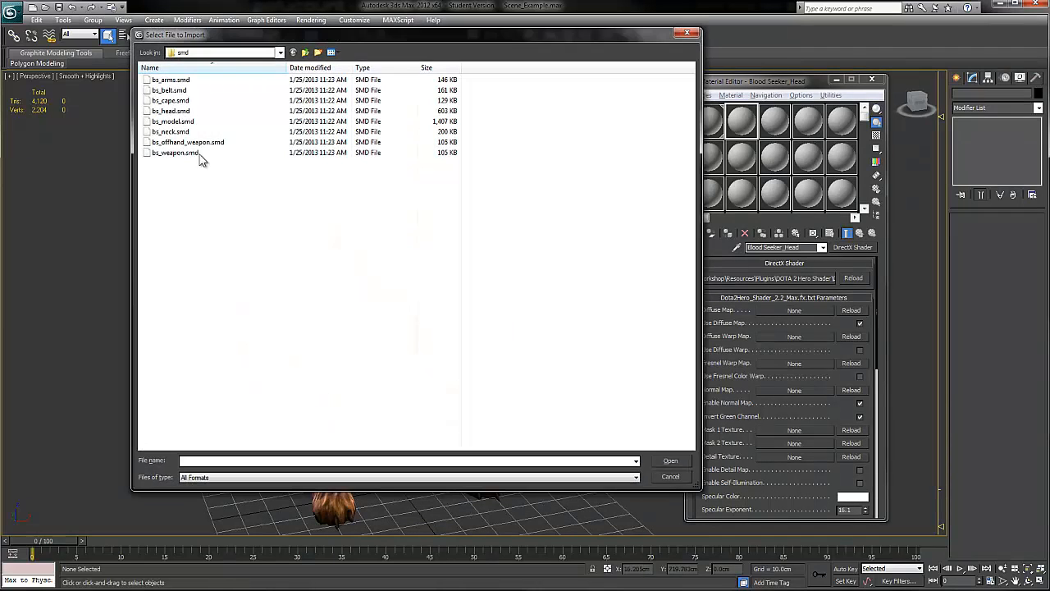
left_click(210, 110)
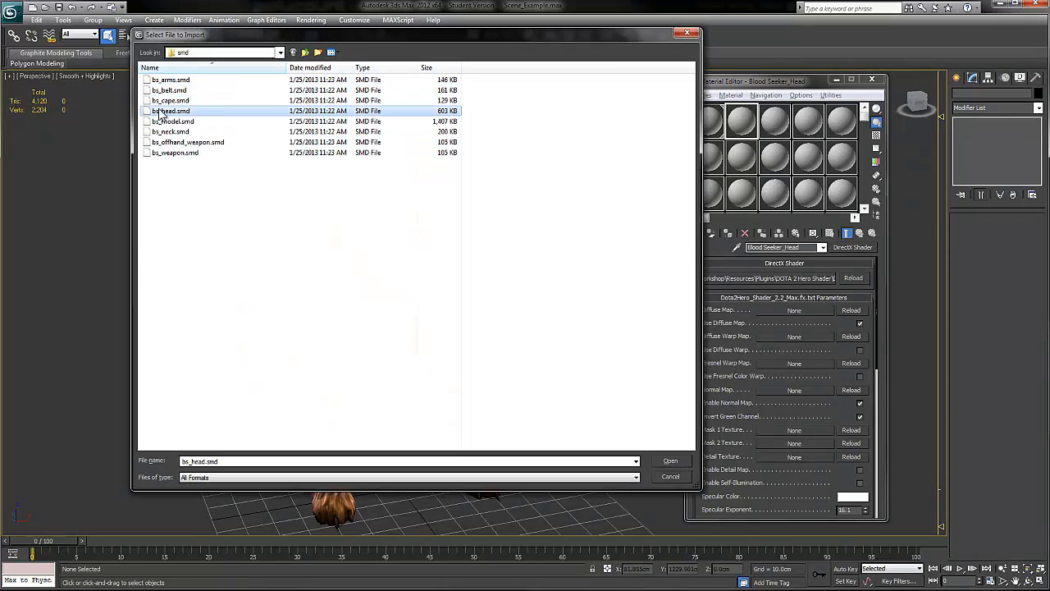
left_click(670, 460)
left_click(501, 318)
left_click(499, 423)
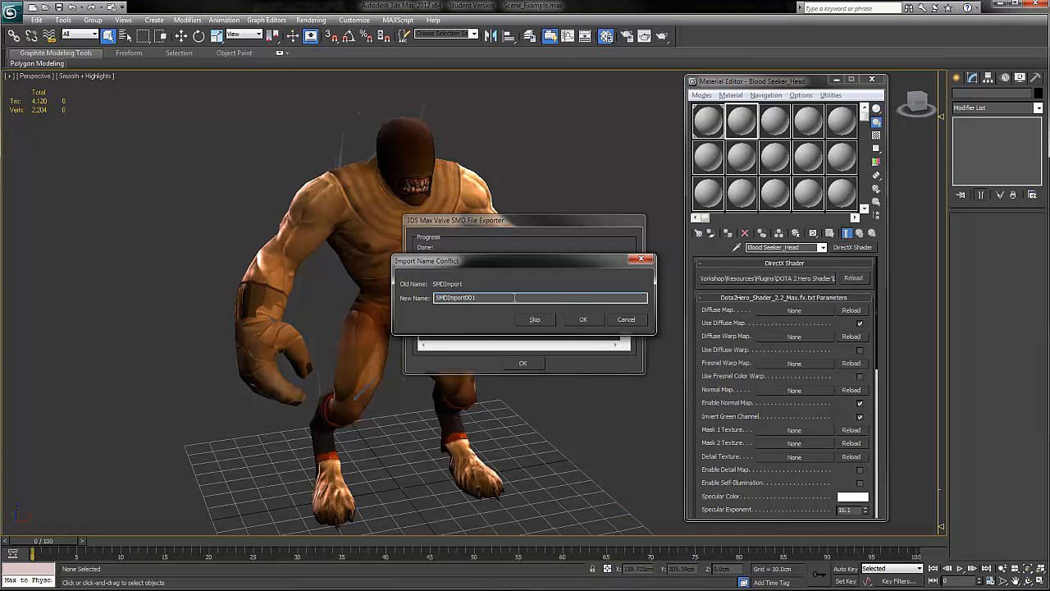
Step: Resolve the import name conflict by naming the new mesh Blood Seeker_Head, and finish the import
type("Blood Seeker_Head")
key("Return")
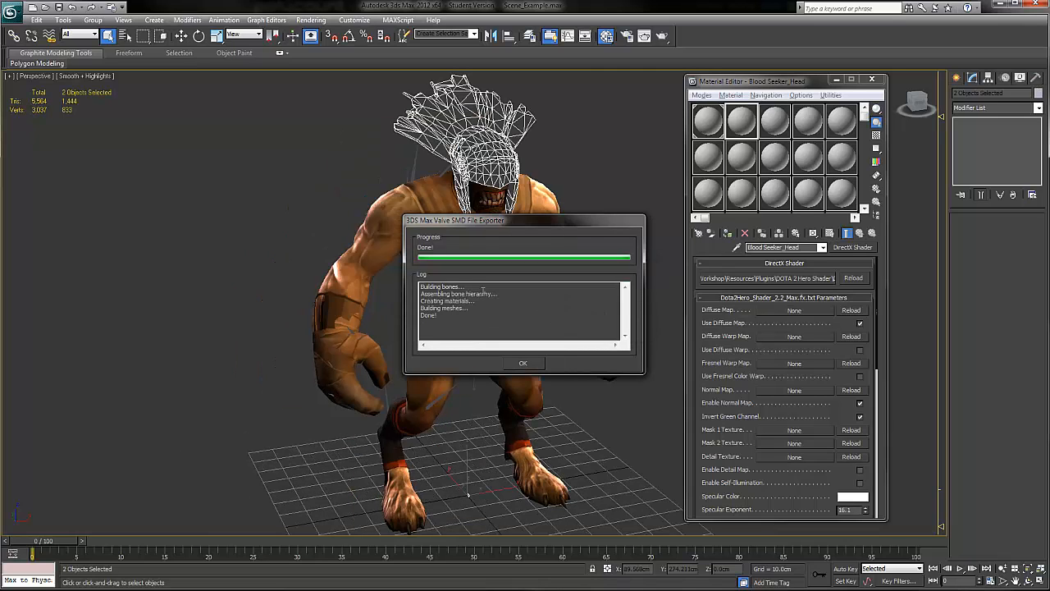
left_click(525, 364)
left_click(567, 182)
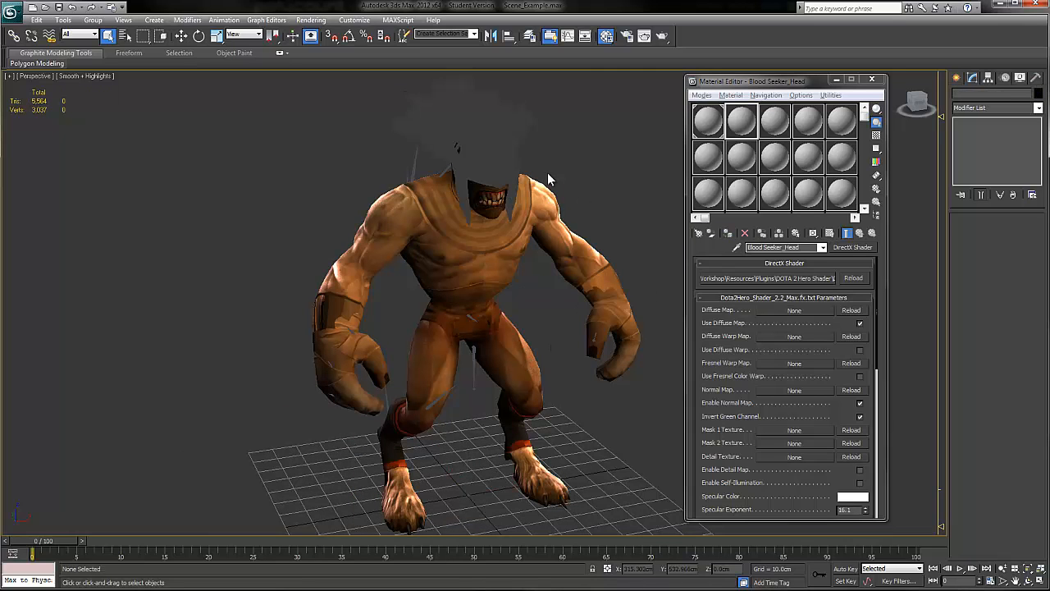
Step: Apply the Blood Seeker_Head material to the imported feathered helmet mesh
scroll(574, 247, "up", 3)
left_click(484, 237)
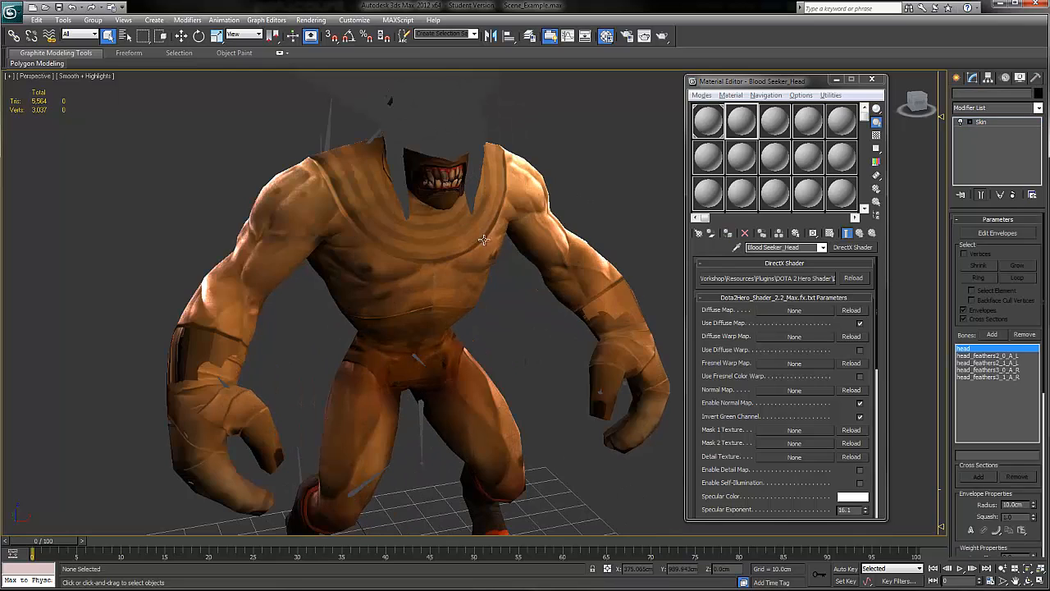
middle_click_drag(484, 237, 488, 339)
left_click_drag(738, 124, 482, 208)
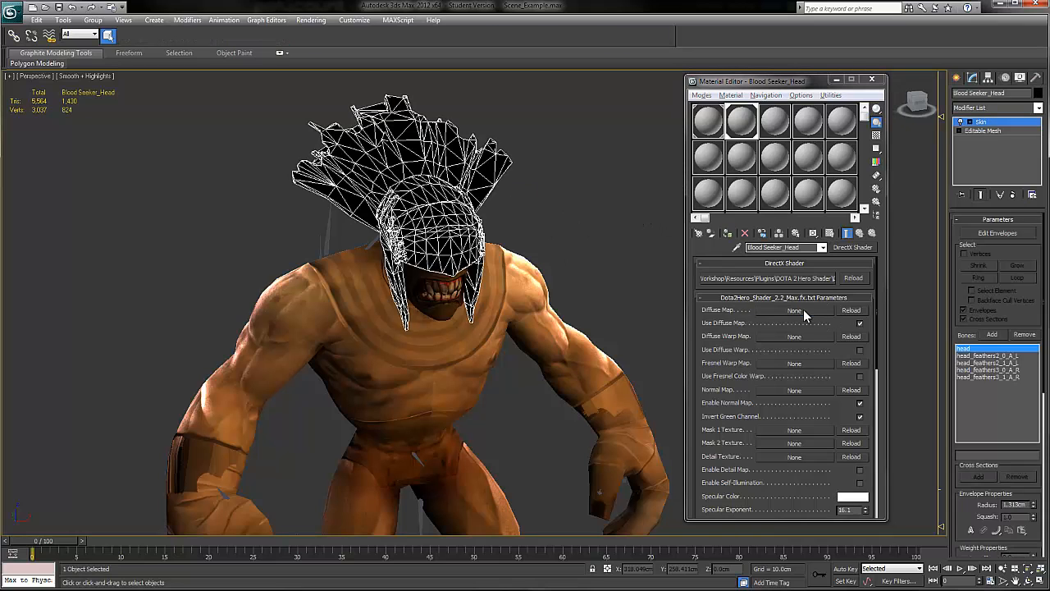
Step: Load helmet_color from the bloodseeker materialsrc\models\heroes\blood_seeker folder as the diffuse map of the Blood Seeker_Head material
left_click(803, 309)
left_click_drag(654, 99, 605, 92)
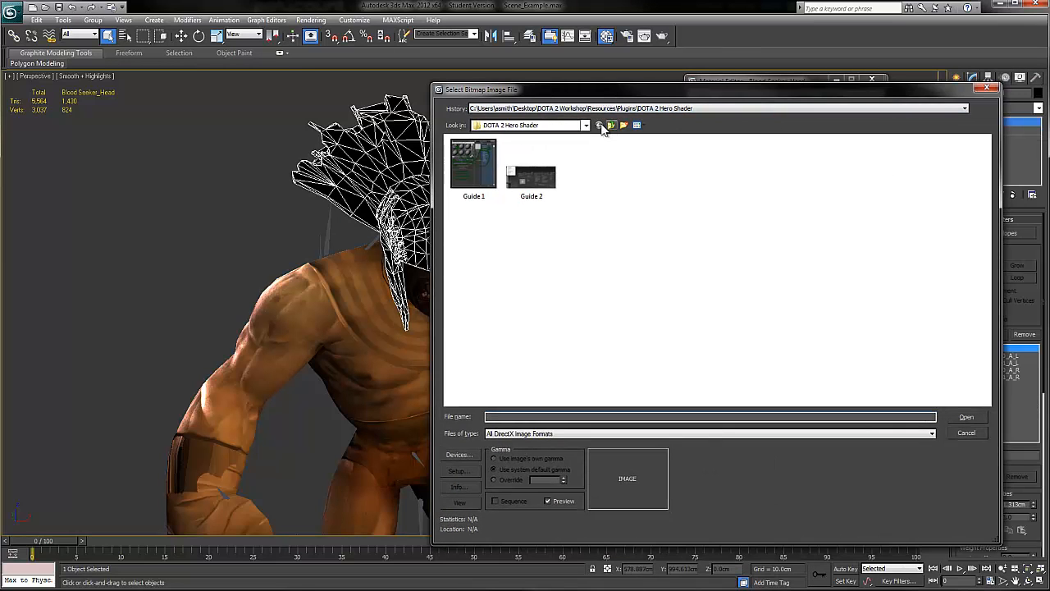
left_click(611, 126)
left_click(612, 125)
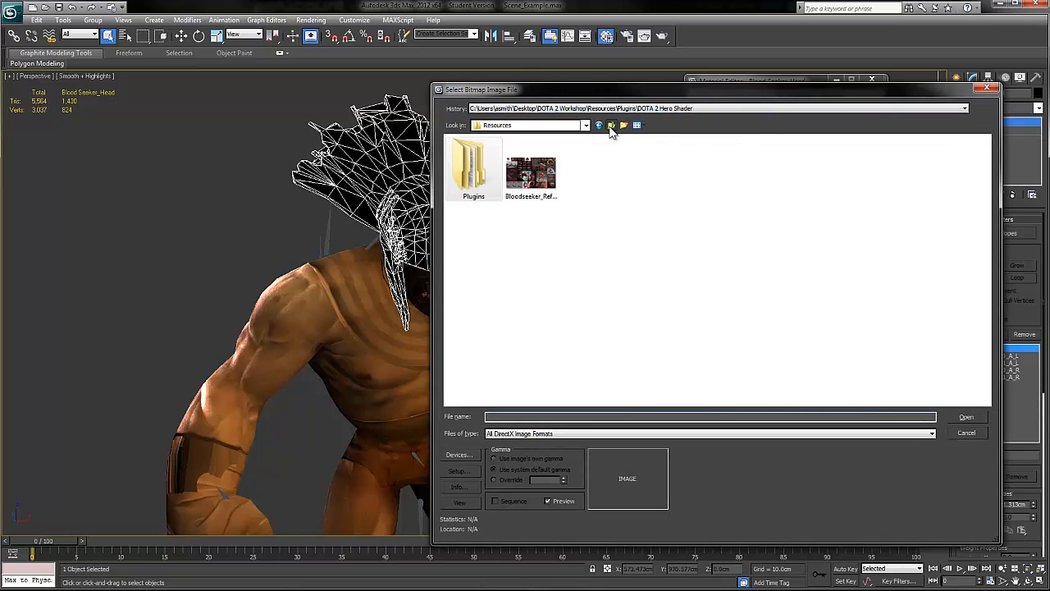
left_click(611, 125)
double_click(490, 154)
double_click(489, 155)
double_click(489, 156)
double_click(489, 156)
double_click(489, 156)
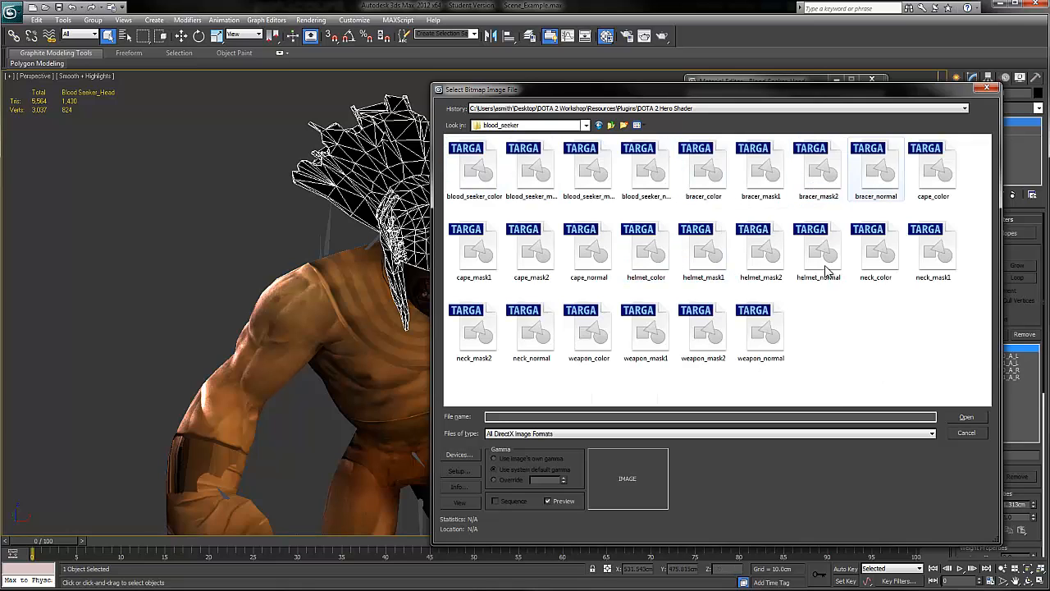
left_click(716, 265)
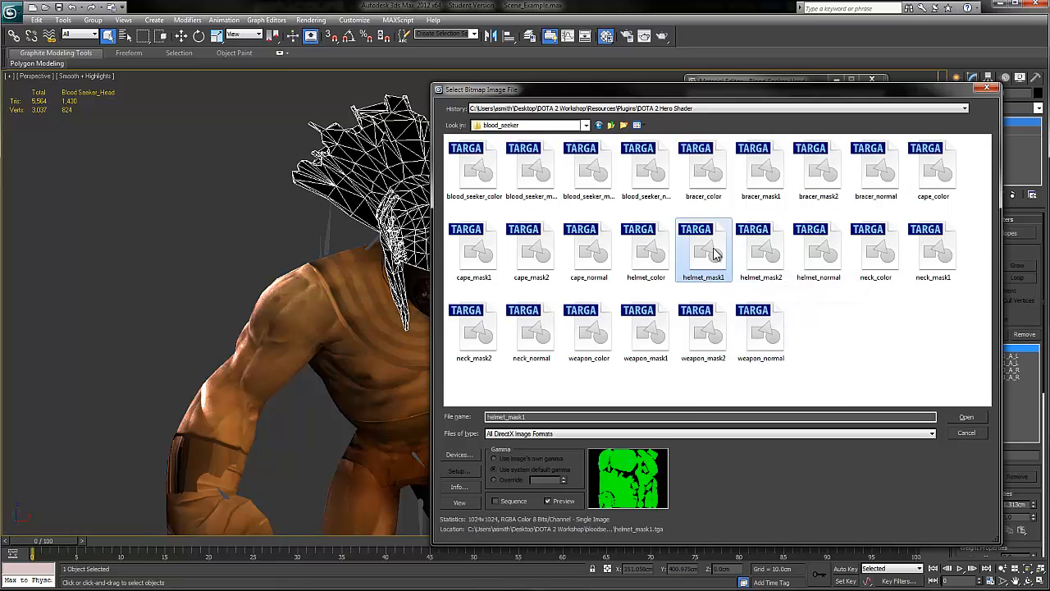
left_click(648, 250)
left_click(967, 417)
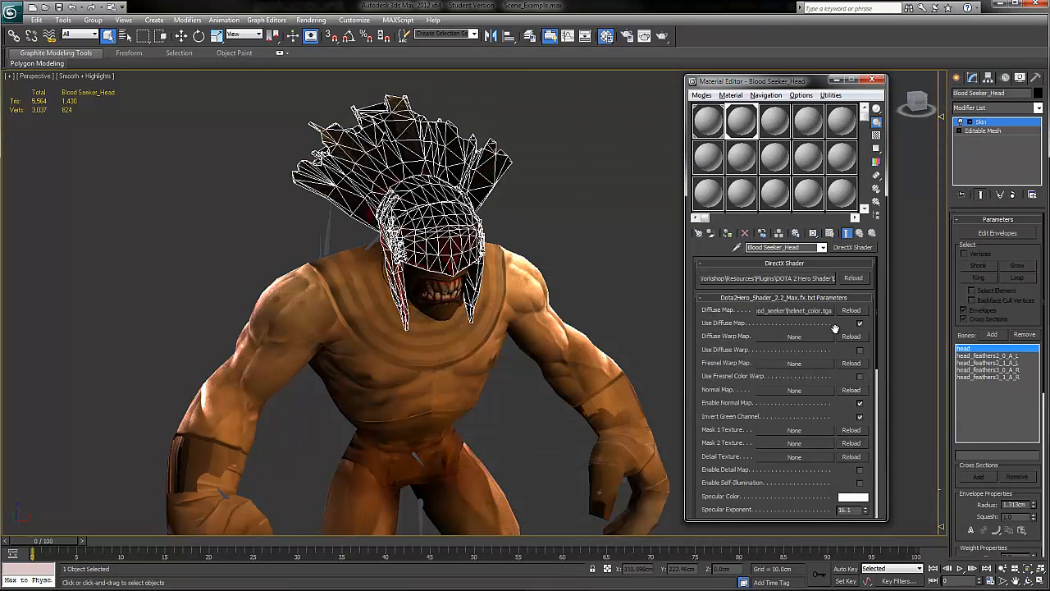
Step: Deselect the helmet and examine its diffuse texture from several sides, switching Use Diffuse Map off and on for comparison
left_click(573, 166)
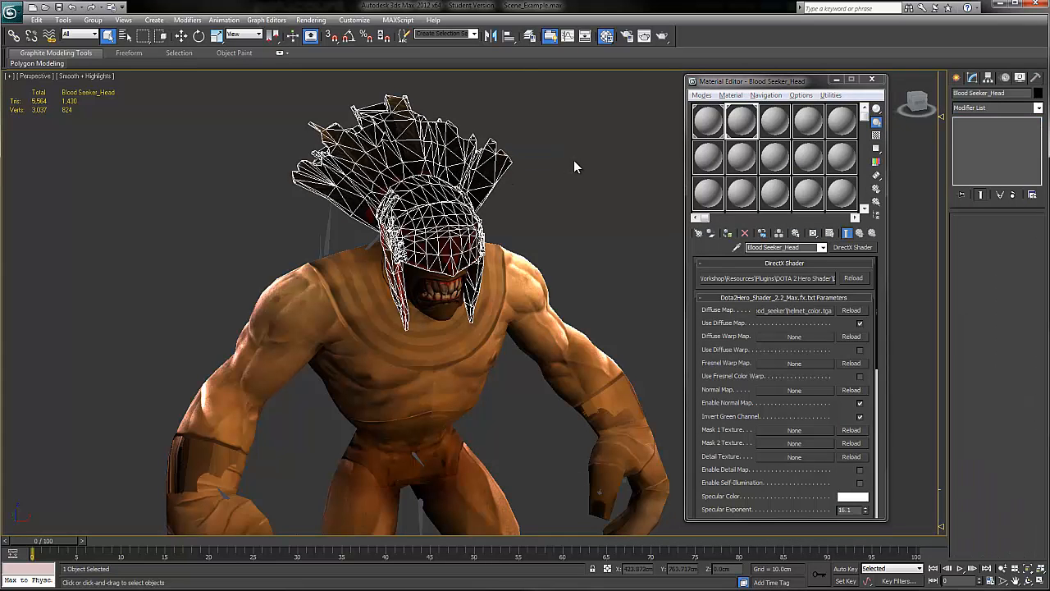
scroll(503, 217, "up", 5)
middle_click_drag(503, 217, 550, 384)
scroll(550, 384, "down", 4)
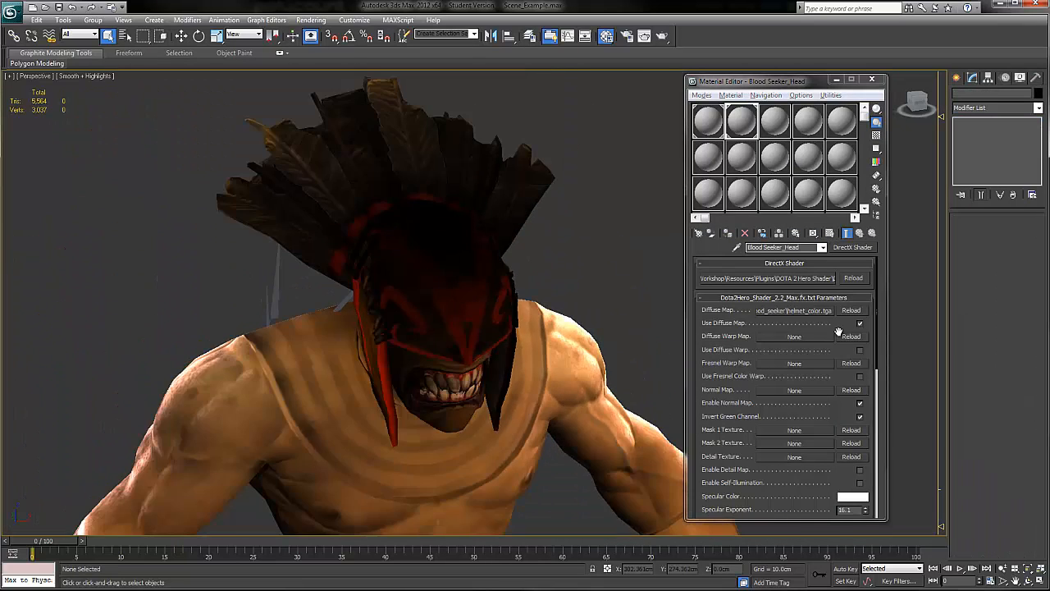
left_click(859, 325)
left_click(858, 325)
middle_click_drag(530, 244, 497, 229, "alt")
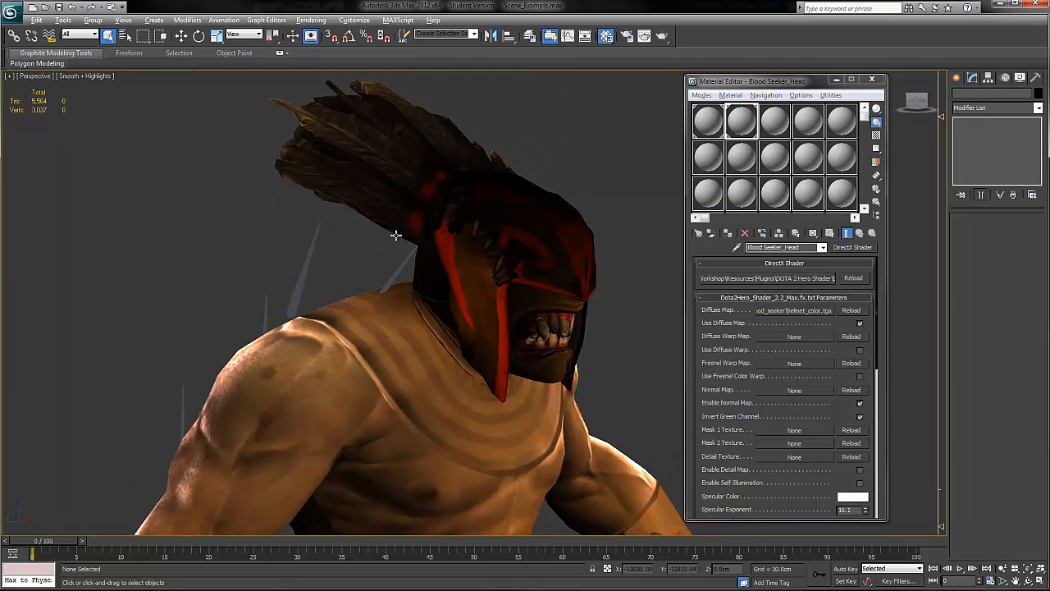
scroll(425, 242, "down", 3)
middle_click_drag(579, 256, 464, 239, "alt")
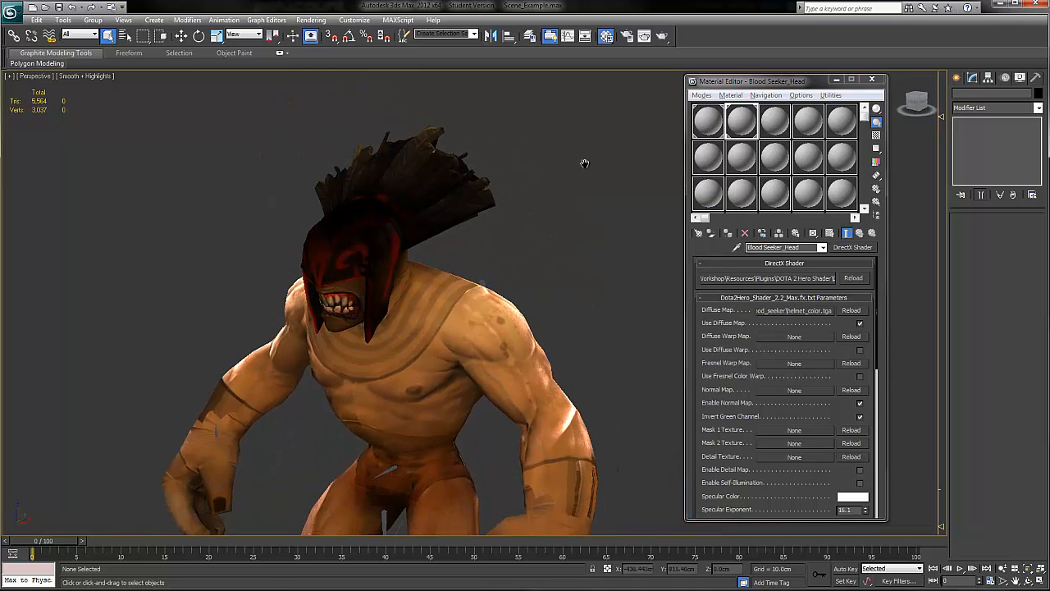
middle_click_drag(572, 169, 638, 123)
Step: Assign helmet_normal as the helmet material's normal map and check the lit helmet from the front
left_click(796, 390)
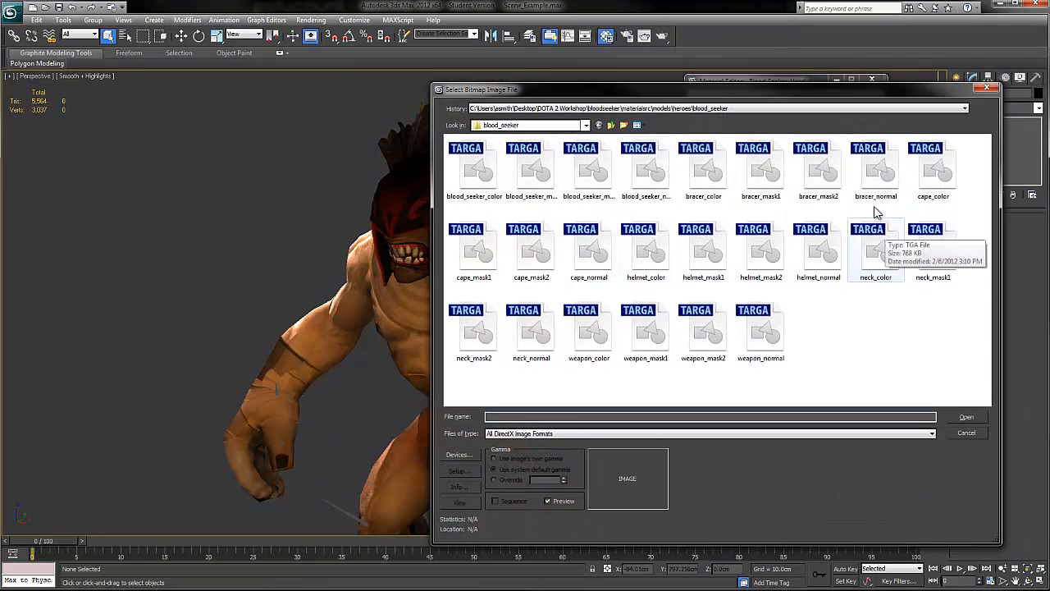
left_click(813, 253)
left_click(954, 415)
middle_click_drag(455, 218, 458, 190, "alt")
middle_click_drag(524, 229, 498, 187, "alt")
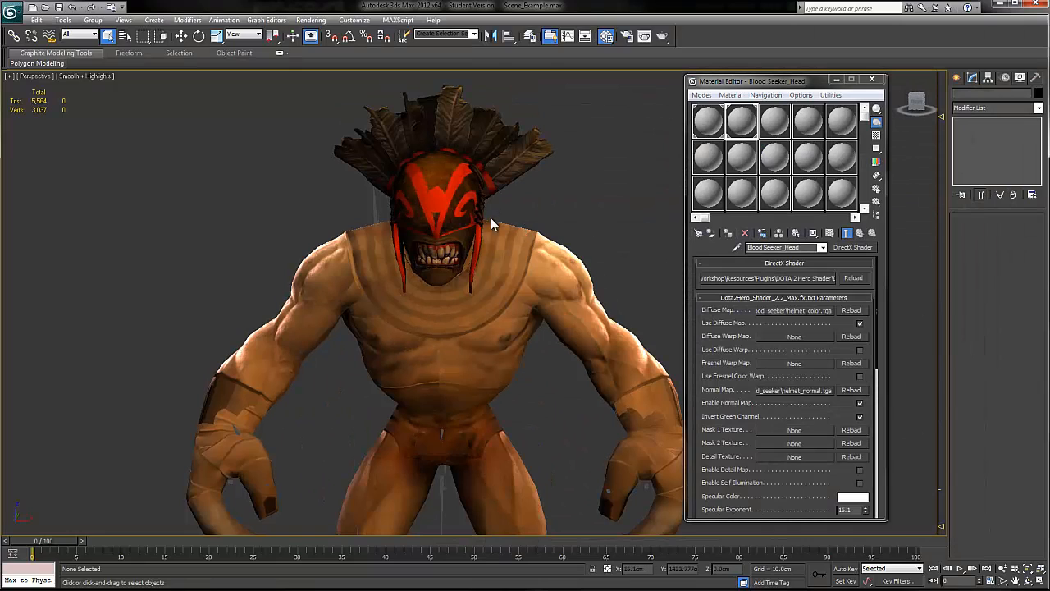
Step: Assign helmet_mask1 as the Mask 1 texture of the Blood Seeker_Head material
left_click_drag(835, 410, 804, 258)
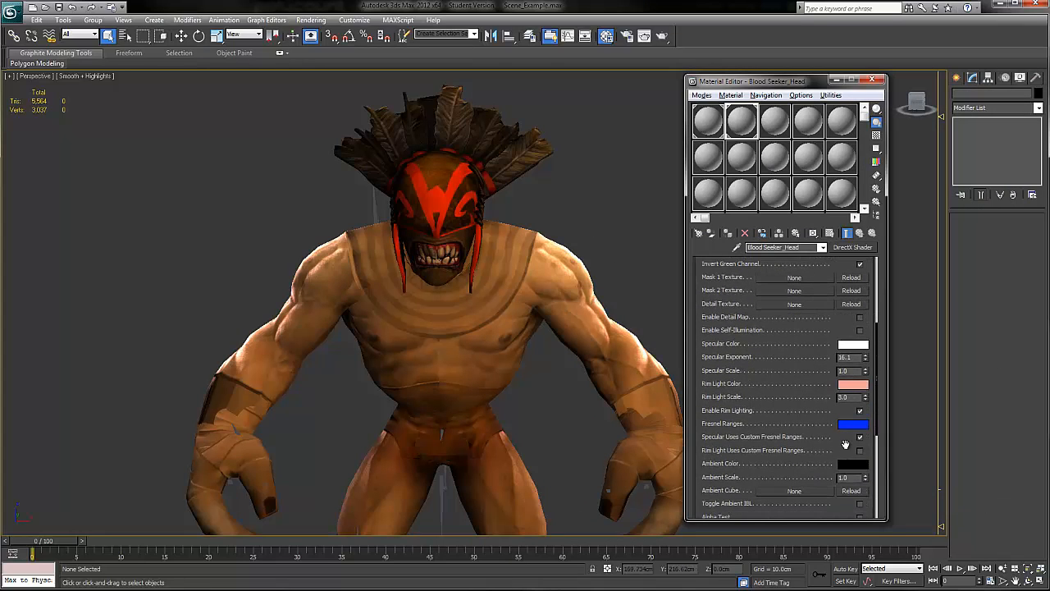
left_click_drag(846, 444, 845, 472)
left_click(793, 304)
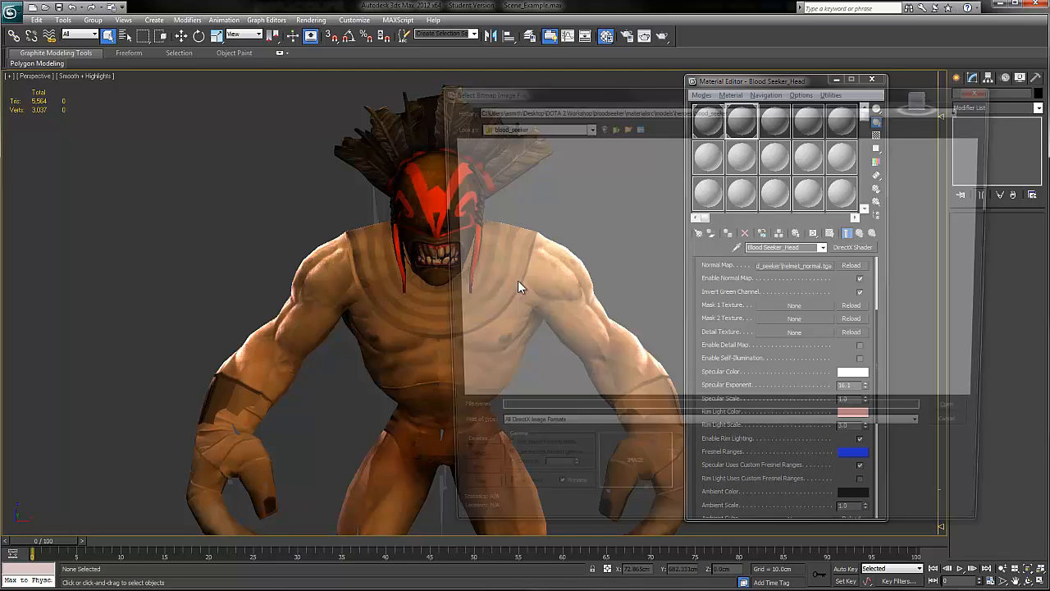
left_click(720, 256)
left_click(955, 416)
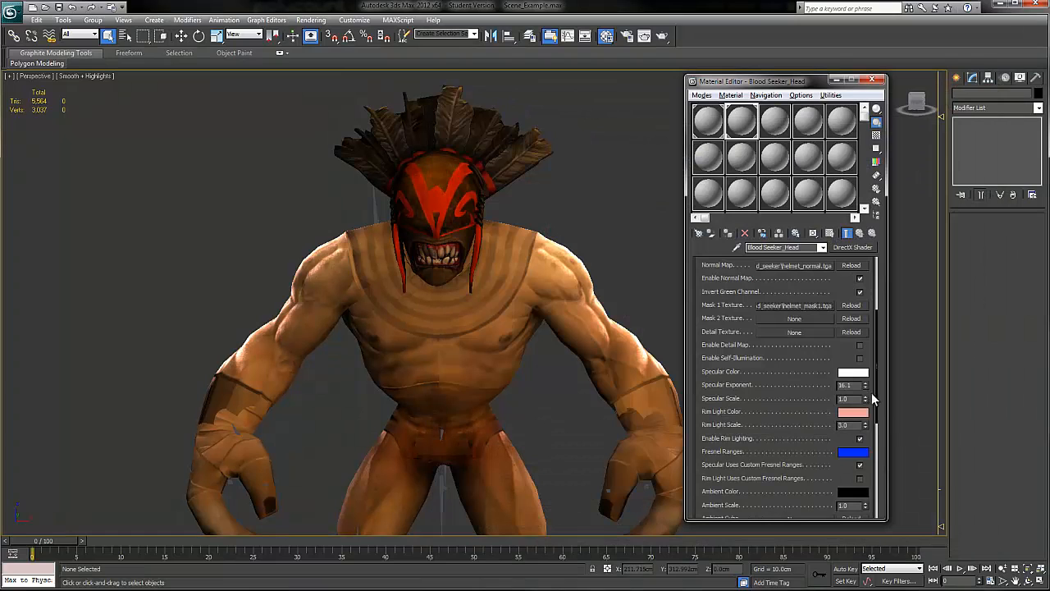
Step: Assign helmet_mask2 as the Mask 2 texture of the helmet material and view the whole hero
left_click(799, 321)
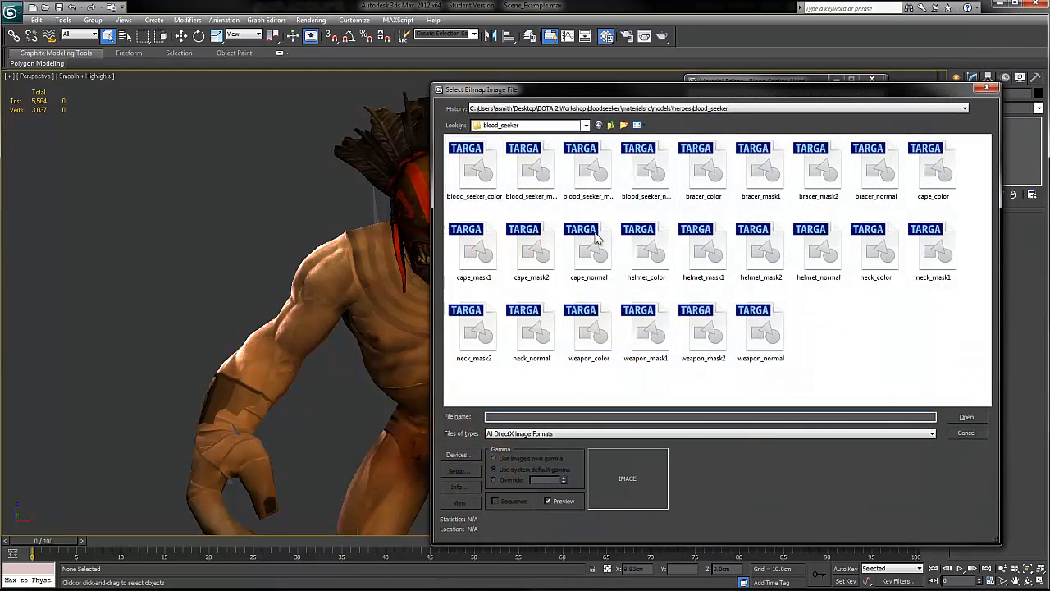
left_click(761, 249)
left_click(966, 416)
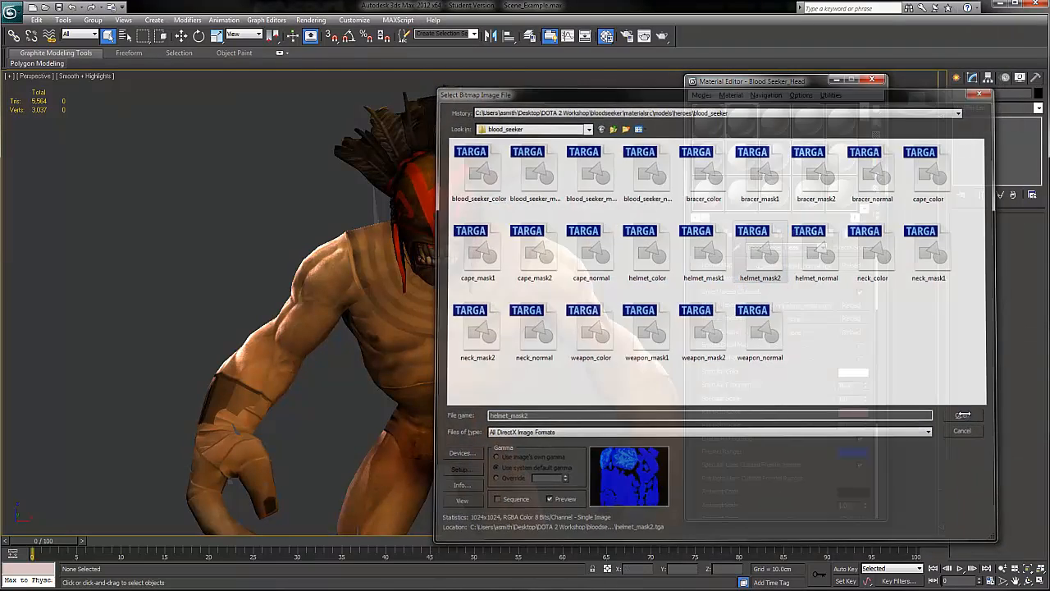
middle_click_drag(566, 220, 391, 147, "alt")
middle_click_drag(488, 213, 486, 170, "alt")
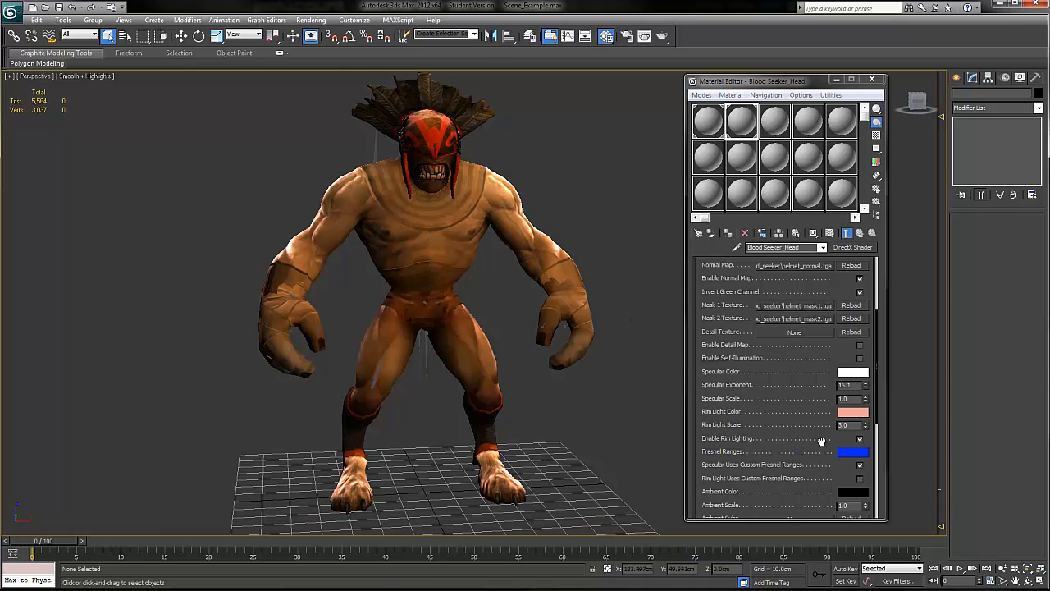
Step: Review the remaining lighting parameters of the hero shader and open the Rim Light Scale value for editing
scroll(840, 439, "down", 4)
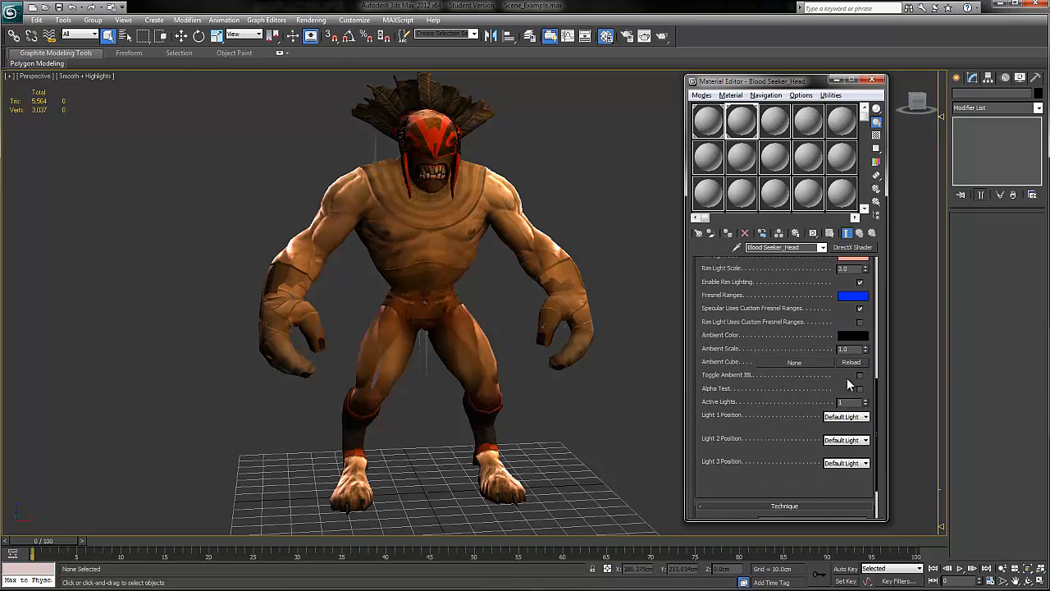
scroll(843, 402, "up", 3)
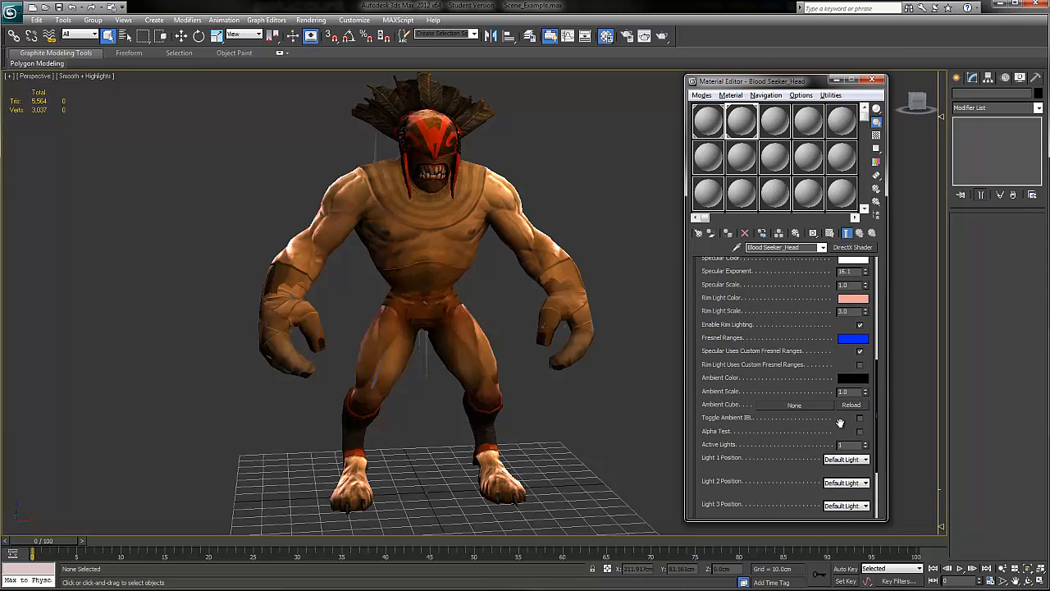
scroll(837, 410, "up", 2)
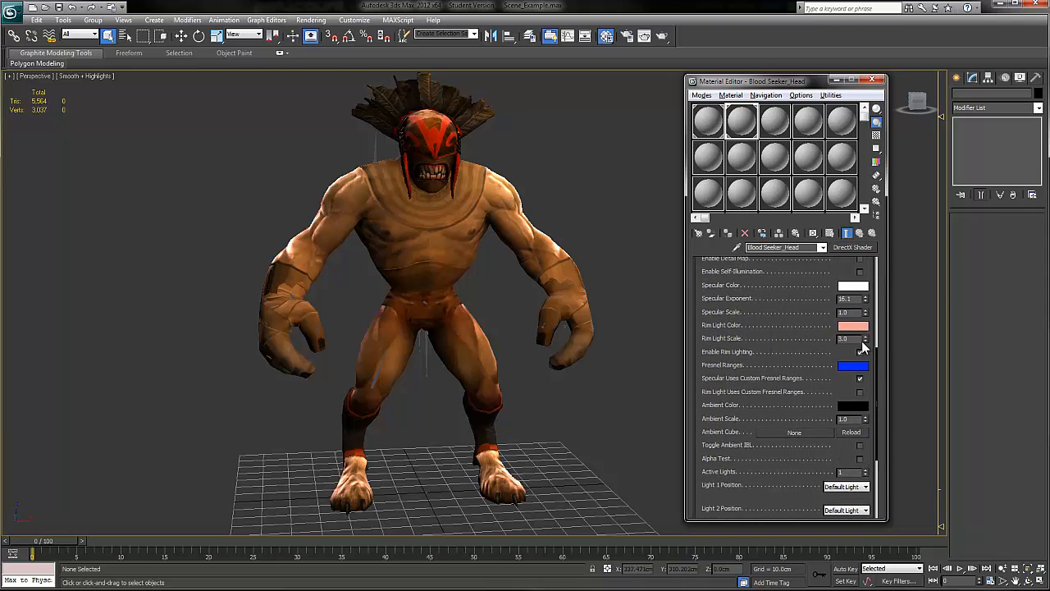
double_click(845, 338)
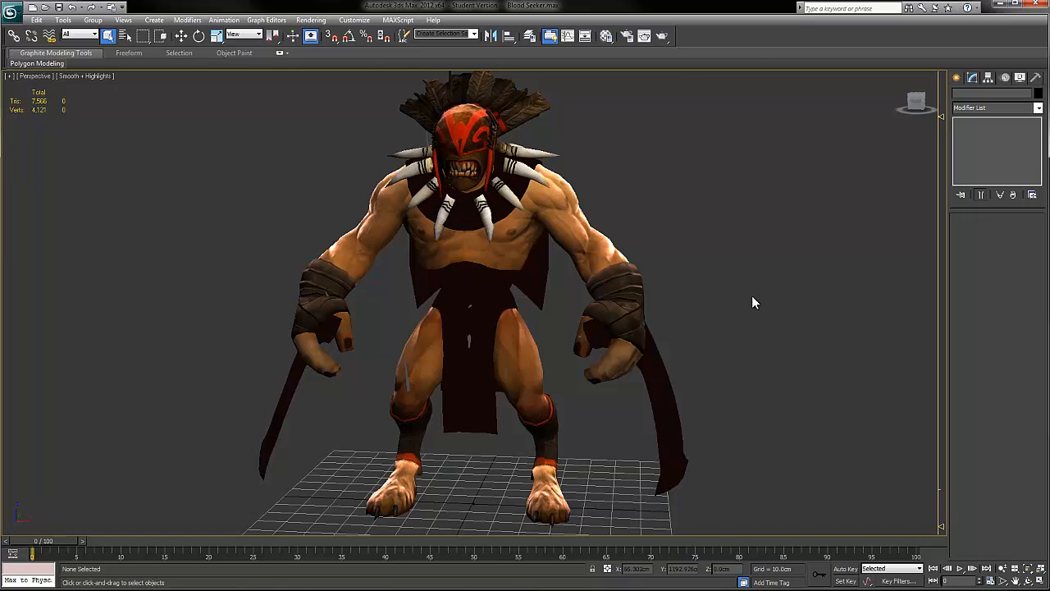
Step: Examine the fully equipped Bloodseeker from several sides, checking the necklace, bracers, belt and cape
middle_click_drag(662, 242, 616, 230, "alt")
middle_click_drag(503, 331, 539, 281, "alt")
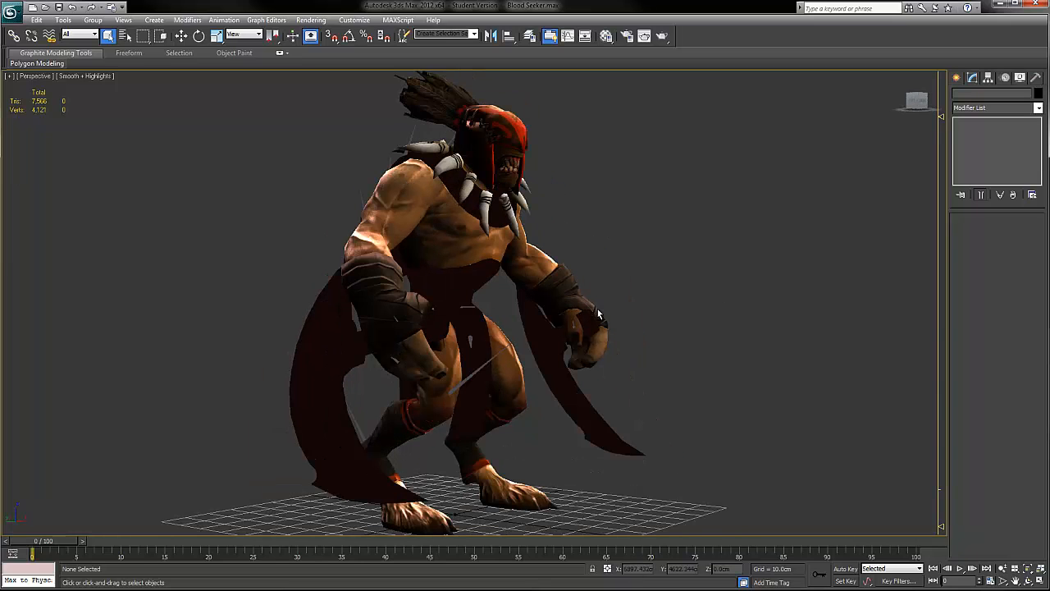
middle_click_drag(408, 184, 578, 316, "alt")
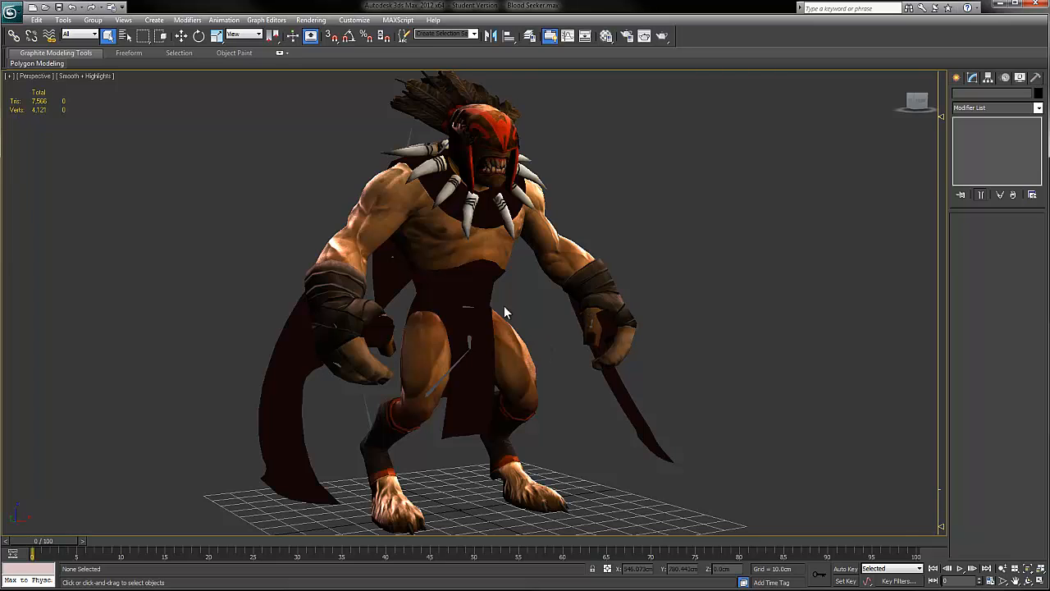
middle_click_drag(572, 344, 495, 320, "alt")
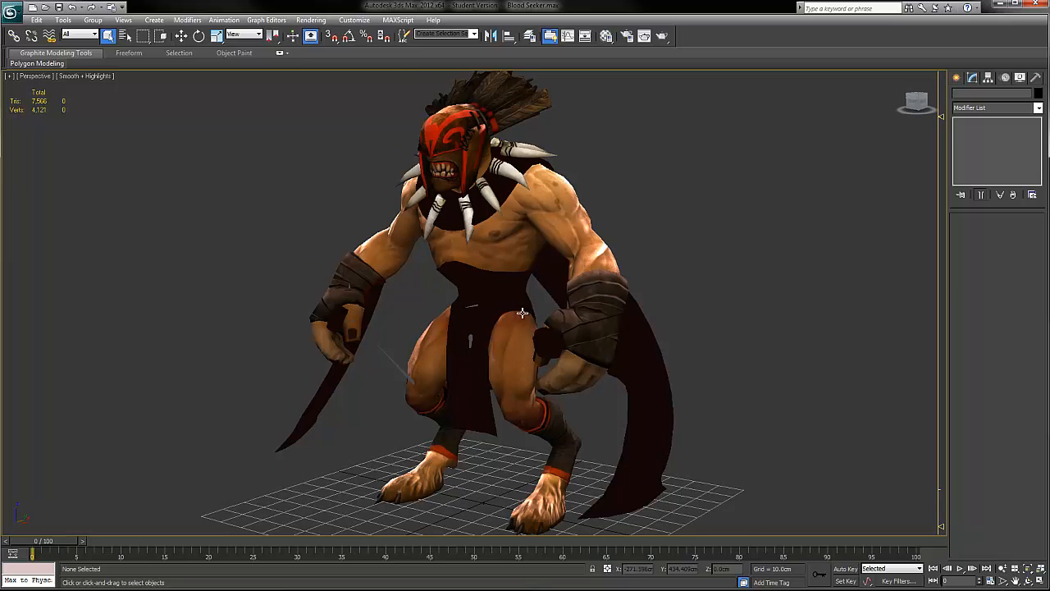
middle_click_drag(593, 332, 652, 331, "alt")
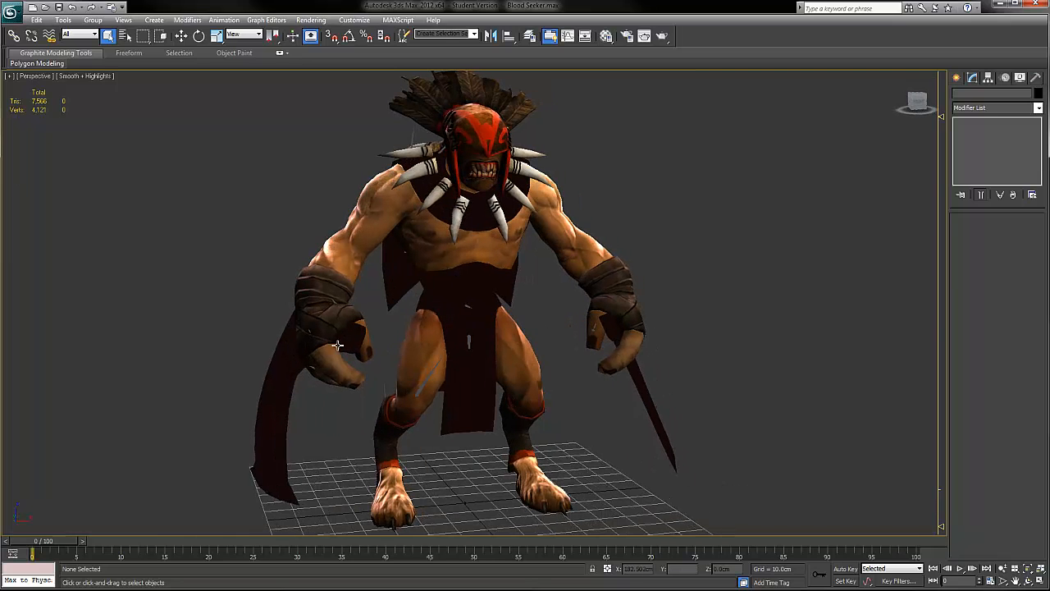
middle_click_drag(321, 322, 361, 317, "alt")
middle_click_drag(456, 305, 425, 306, "alt")
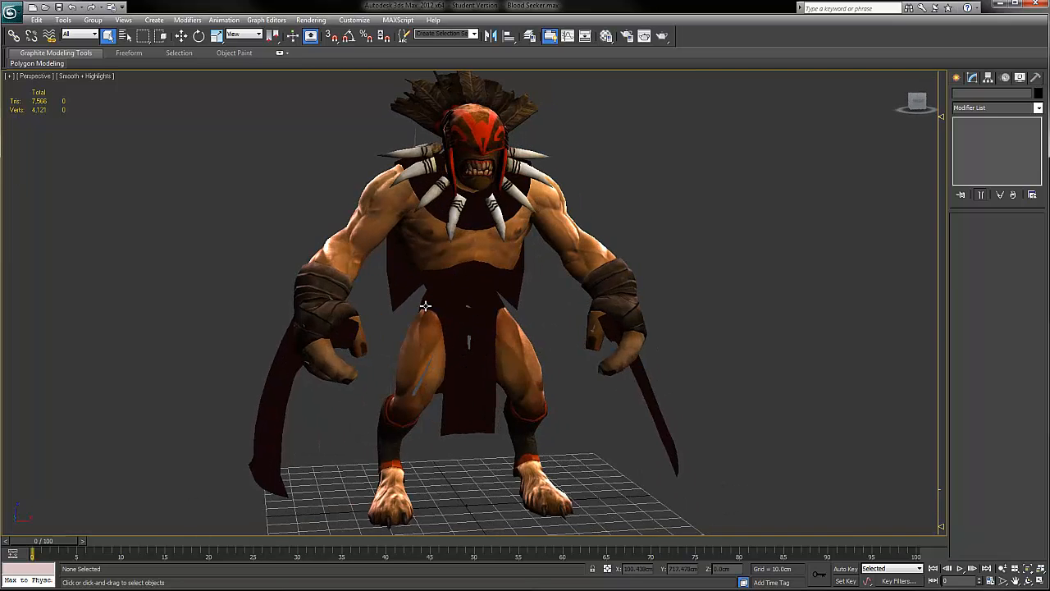
scroll(503, 304, "down", 3)
middle_click_drag(507, 299, 603, 305, "alt")
scroll(457, 304, "up", 3)
middle_click_drag(420, 299, 407, 296, "alt")
scroll(407, 296, "down", 3)
scroll(425, 297, "up", 4)
Step: Display the hero in wireframe so the skeleton is exposed and select the neck1 bone
key("F4")
scroll(485, 360, "up", 3)
key("F3")
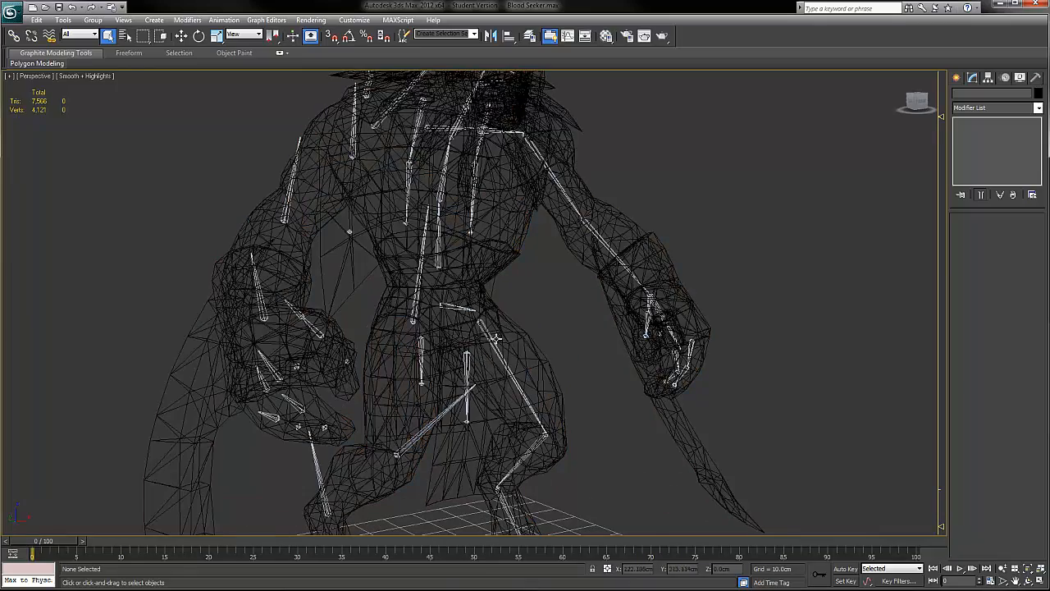
middle_click_drag(492, 312, 463, 312, "alt")
scroll(531, 234, "down", 2)
mouse_move(531, 238)
middle_mouse_down("alt")
mouse_move(516, 251)
mouse_move(518, 240)
middle_mouse_up("alt")
left_click(481, 174)
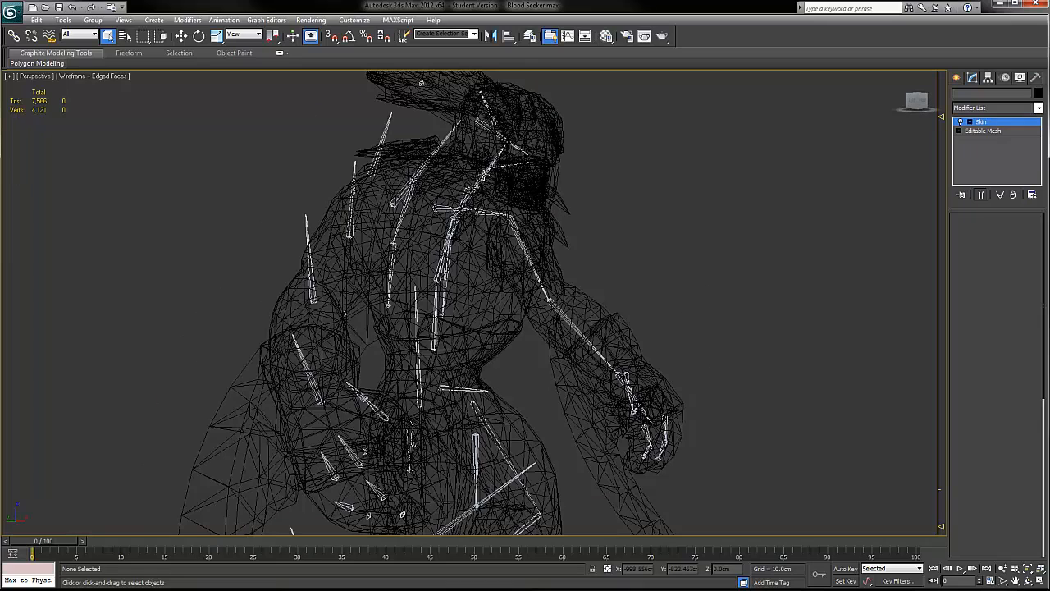
left_click(484, 174)
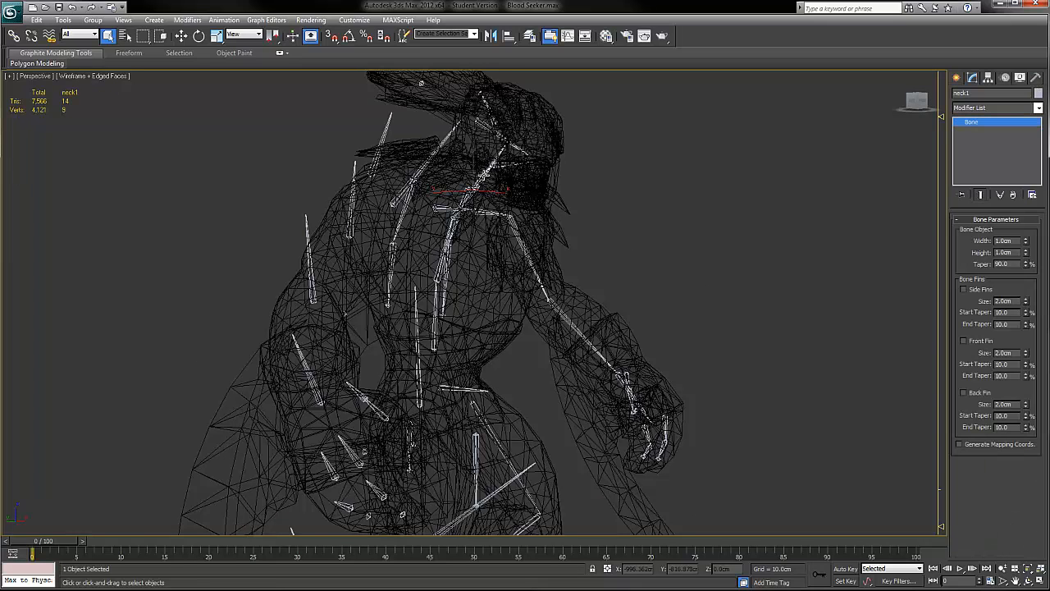
middle_click_drag(541, 200, 516, 205, "alt")
Step: Try rotating the neck1 bone and undo the rotation
key("e")
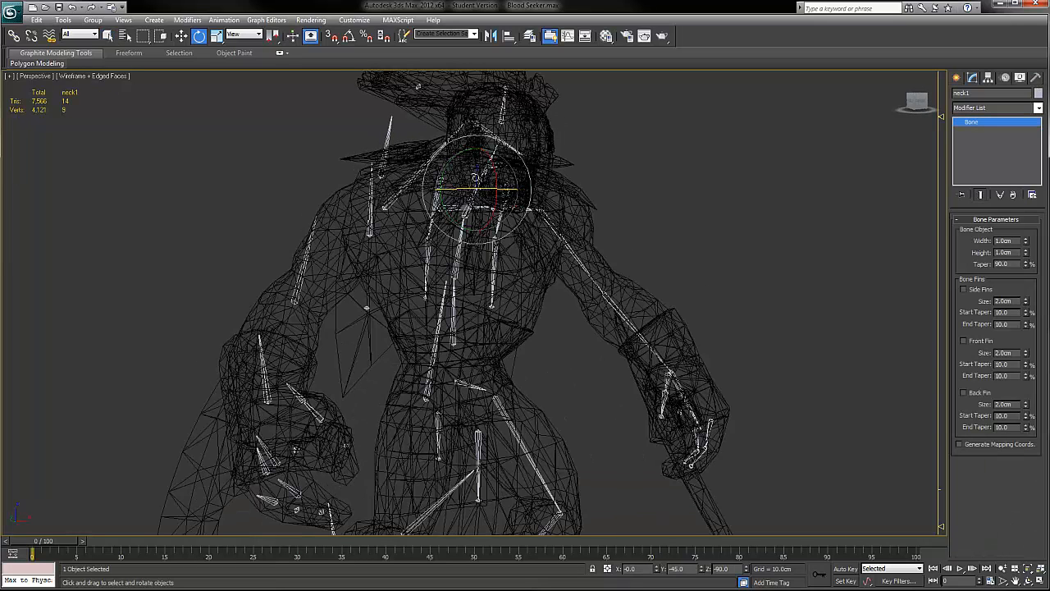
mouse_move(457, 155)
left_mouse_down()
mouse_move(447, 168)
mouse_move(454, 159)
left_mouse_up()
key("ctrl+z")
Step: Show the hero shaded without edged faces and test rotating the neck1 bone to check how the head follows
middle_click_drag(563, 222, 556, 228)
key("F3")
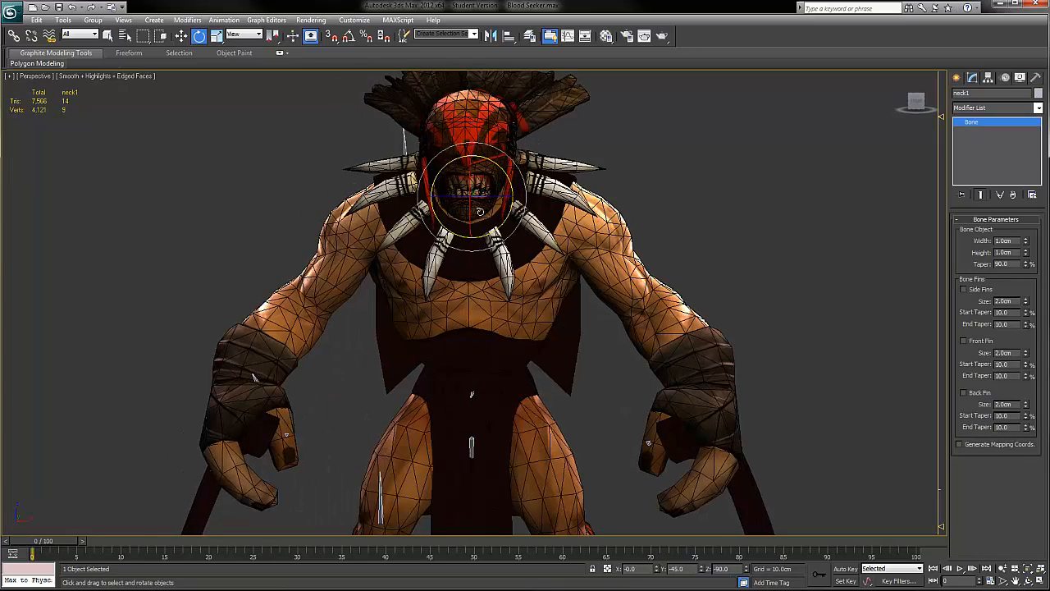
key("F4")
mouse_move(487, 180)
left_mouse_down()
mouse_move(475, 166)
mouse_move(487, 178)
mouse_move(469, 184)
left_mouse_up()
middle_click_drag(462, 238, 522, 245, "alt")
scroll(523, 277, "down", 4)
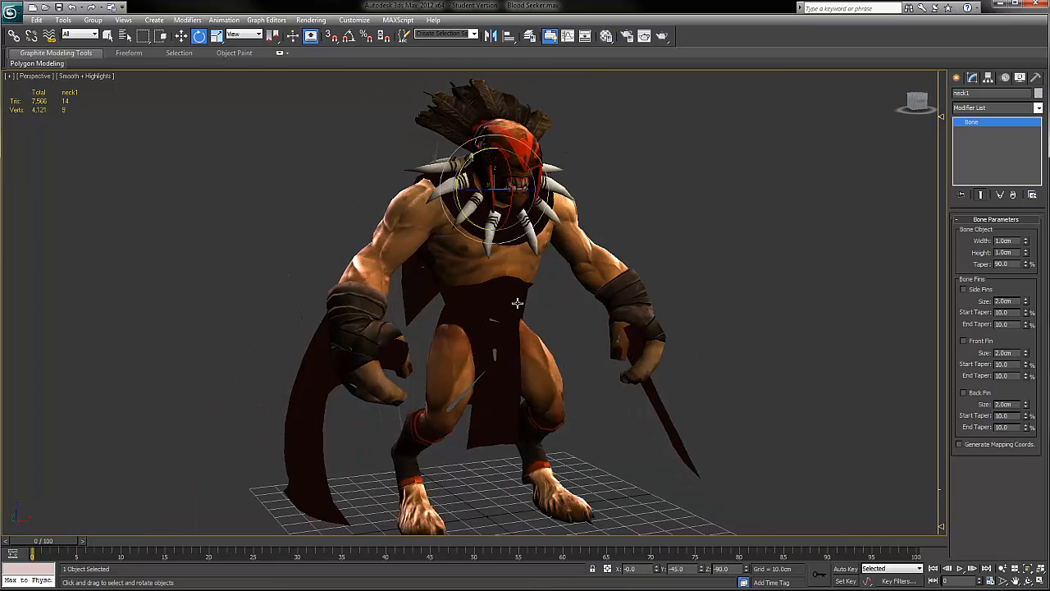
Step: Return the viewport to wireframe and select the spine1 bone at the hero's waist
key("F3")
scroll(474, 307, "up", 3)
left_click(484, 274)
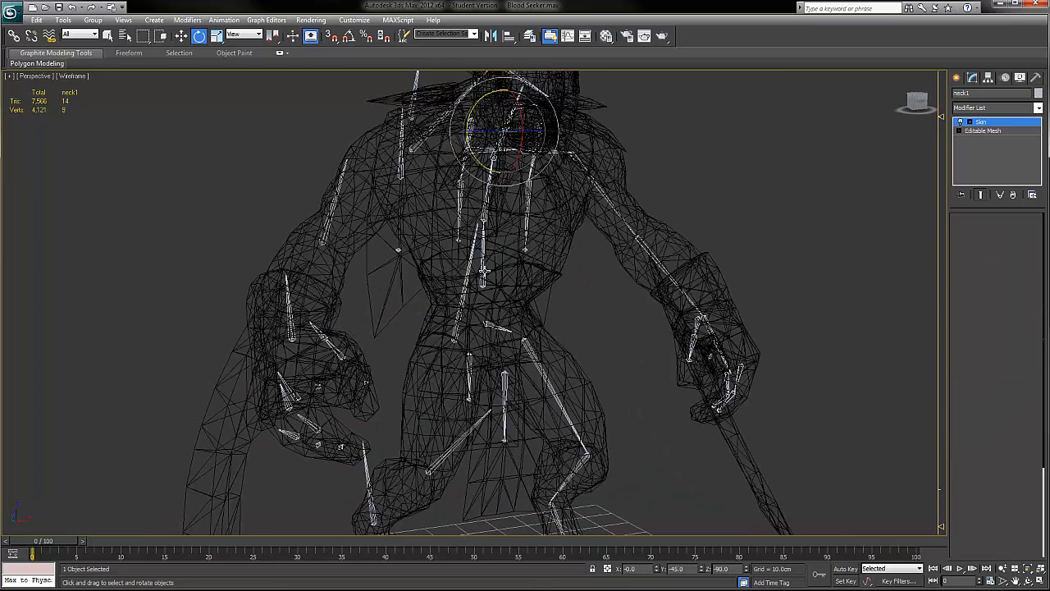
left_click(484, 274)
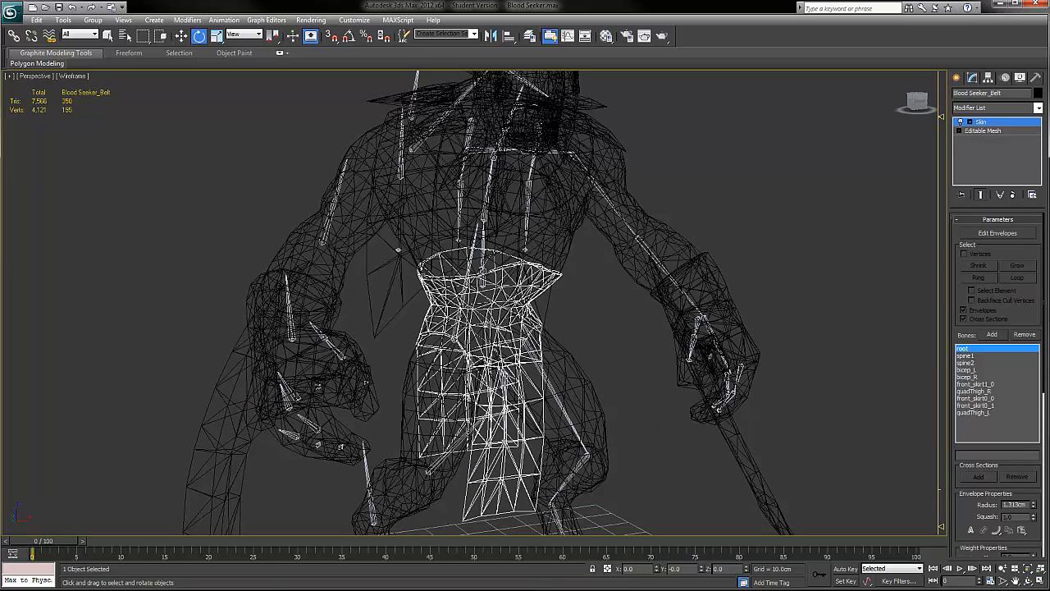
left_click(484, 274)
left_click(484, 274)
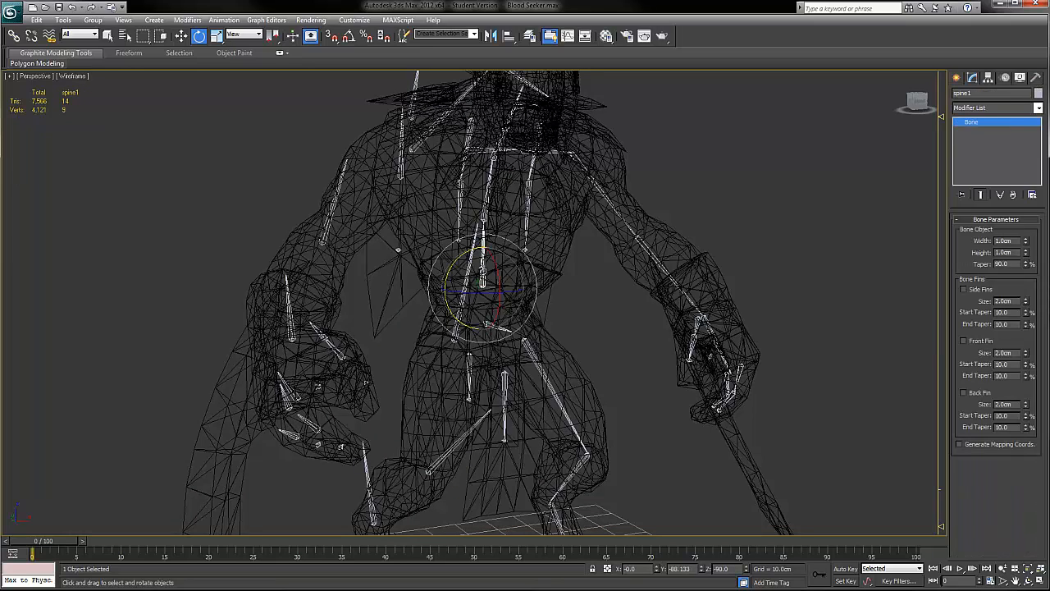
Step: Show the hero shaded without edged faces, test rotating the spine1 bone to check how the upper body follows, and clear the selection
key("F3")
key("F4")
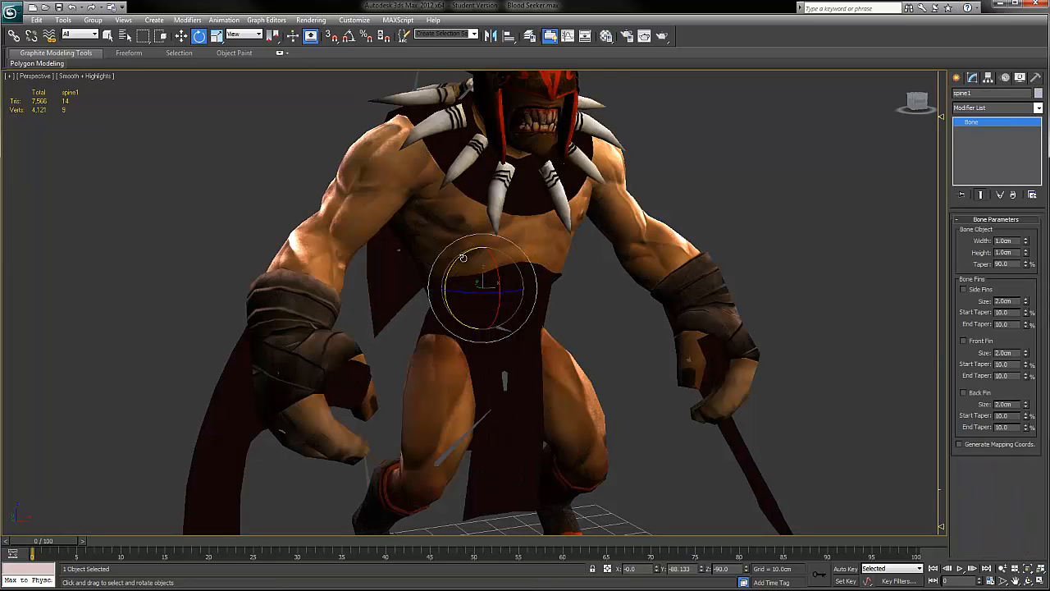
left_click_drag(457, 261, 484, 265)
scroll(484, 265, "down", 3)
middle_click_drag(484, 265, 495, 263, "alt")
left_click_drag(494, 267, 634, 200)
left_click(643, 248)
Step: Hide the grid in the perspective viewport
middle_click_drag(643, 249, 576, 299, "alt")
scroll(564, 300, "up", 3)
key("g")
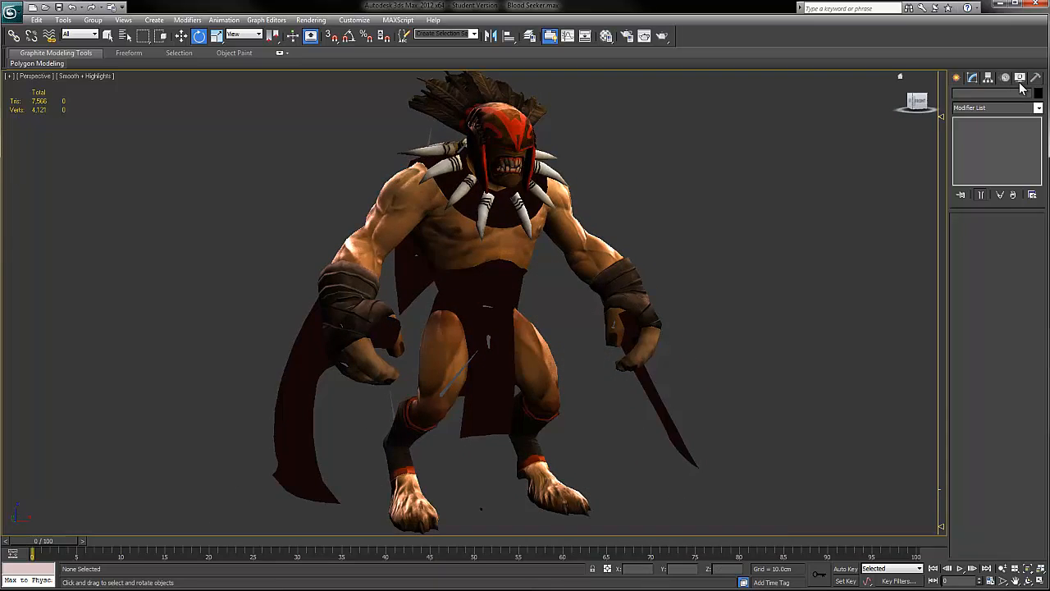
Step: Hide all bone objects by category so only the hero's textured geometry stays displayed
middle_click_drag(533, 329, 518, 366, "alt")
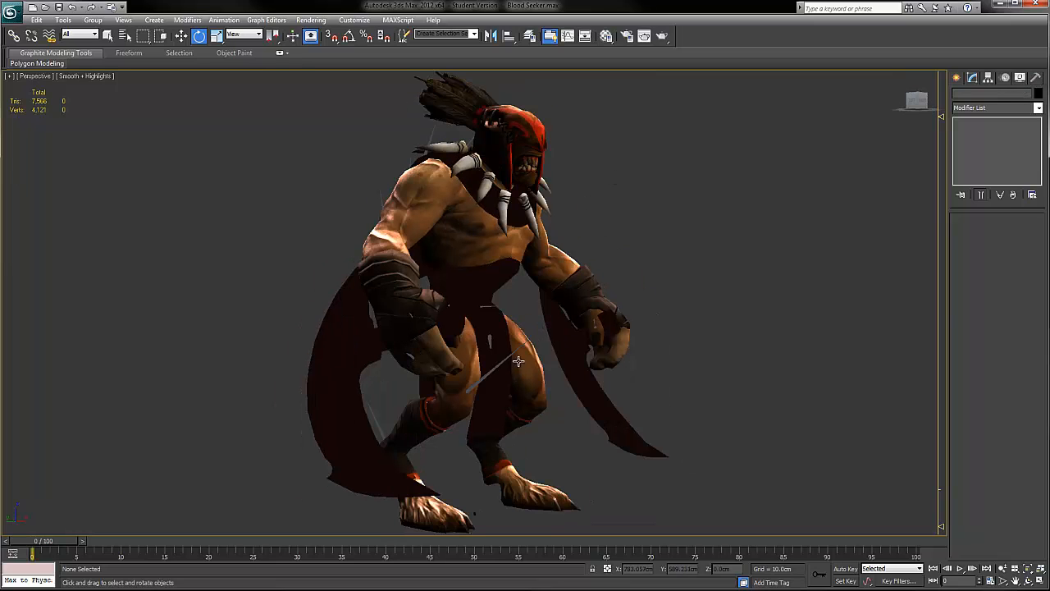
middle_click_drag(597, 327, 781, 256, "alt")
left_click(1006, 78)
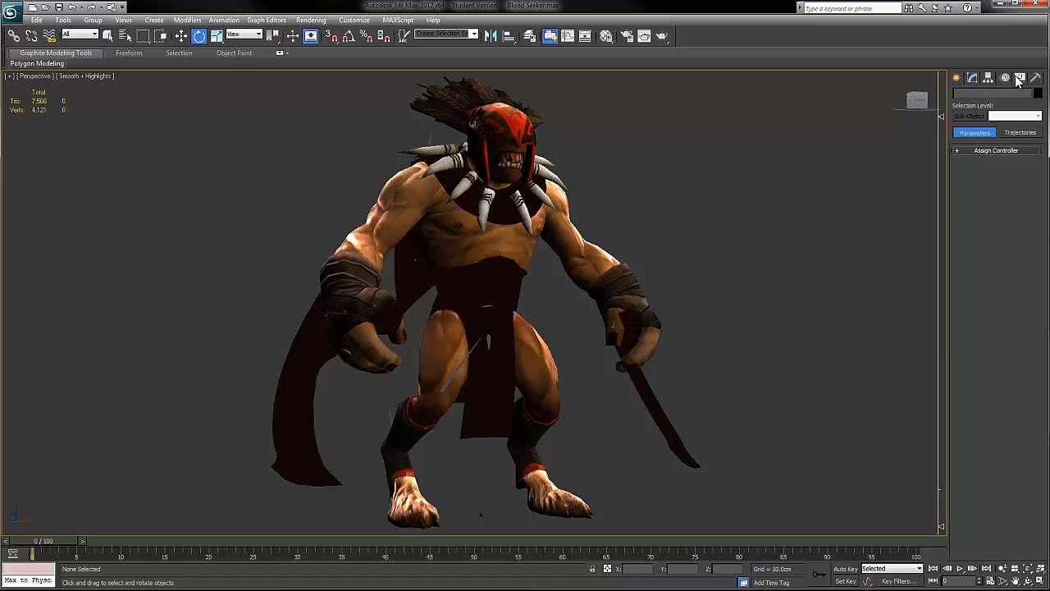
left_click(1020, 77)
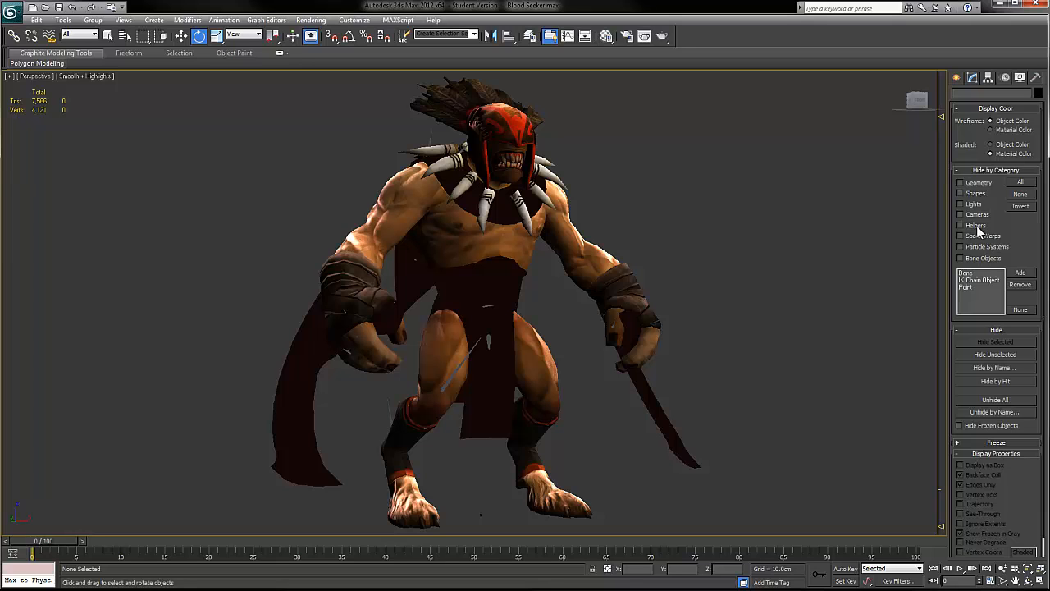
left_click(985, 258)
Step: Examine the fully textured hero without bones from several angles and distances
middle_click_drag(695, 242, 615, 232, "alt")
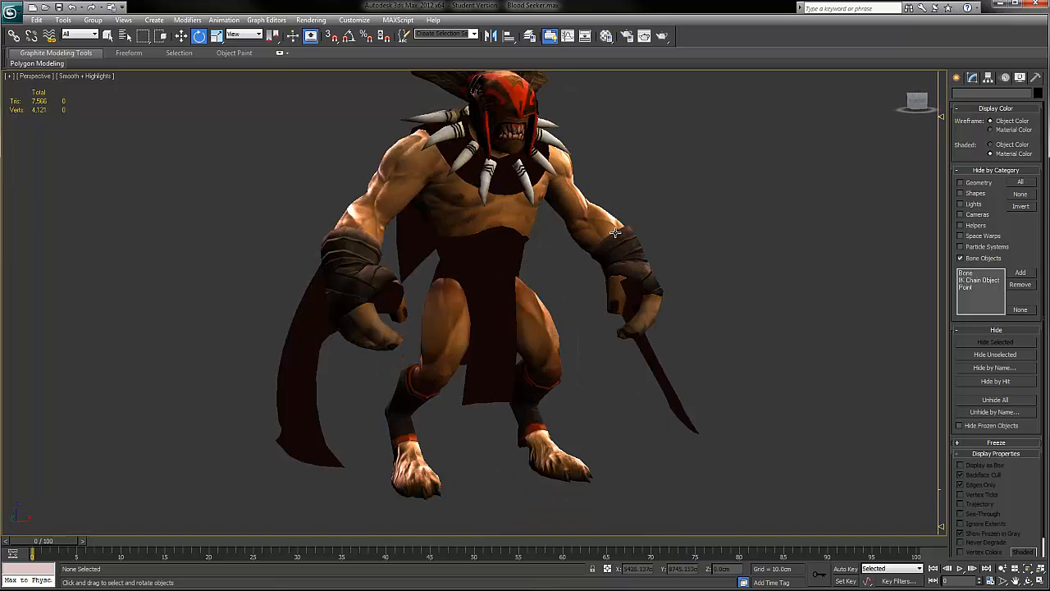
scroll(638, 235, "down", 6)
scroll(551, 277, "up", 8)
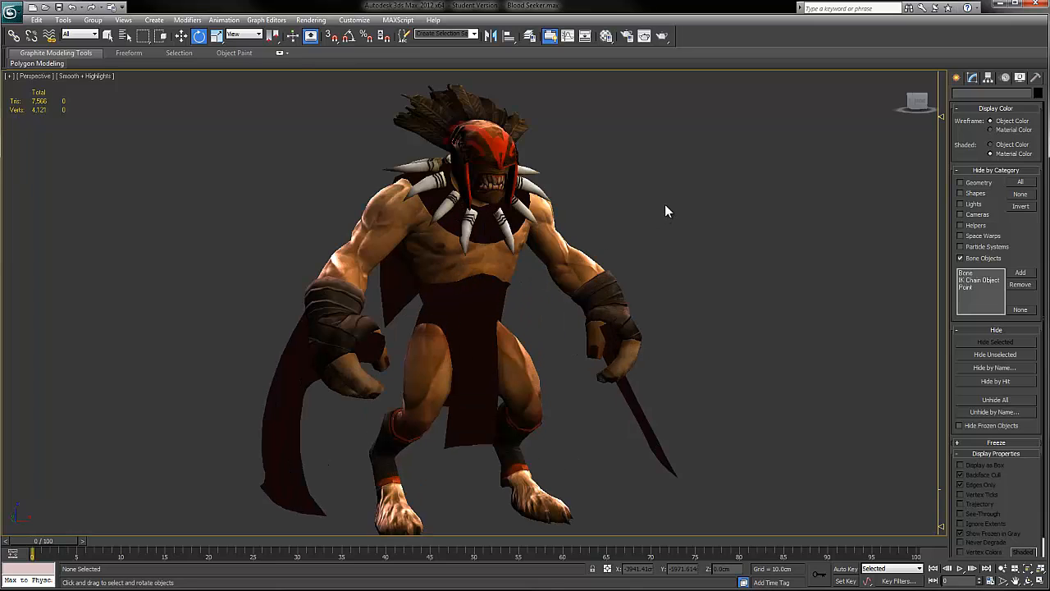
scroll(596, 229, "down", 3)
scroll(596, 229, "up", 3)
middle_click_drag(596, 229, 620, 220, "alt")
scroll(621, 219, "down", 3)
scroll(621, 219, "up", 3)
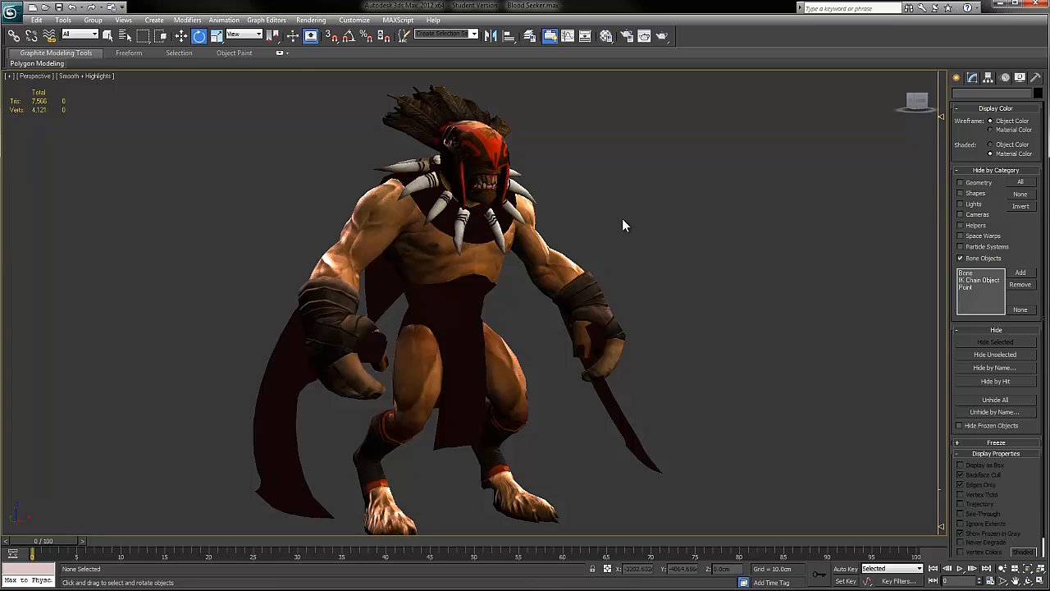
middle_click_drag(659, 210, 622, 256, "alt")
scroll(613, 262, "down", 3)
scroll(621, 256, "up", 3)
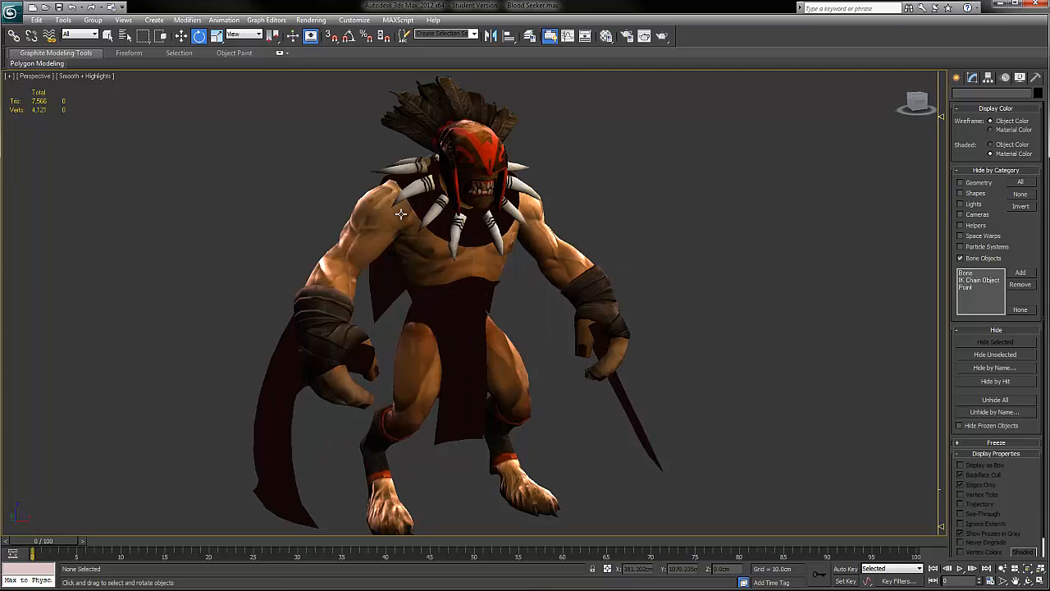